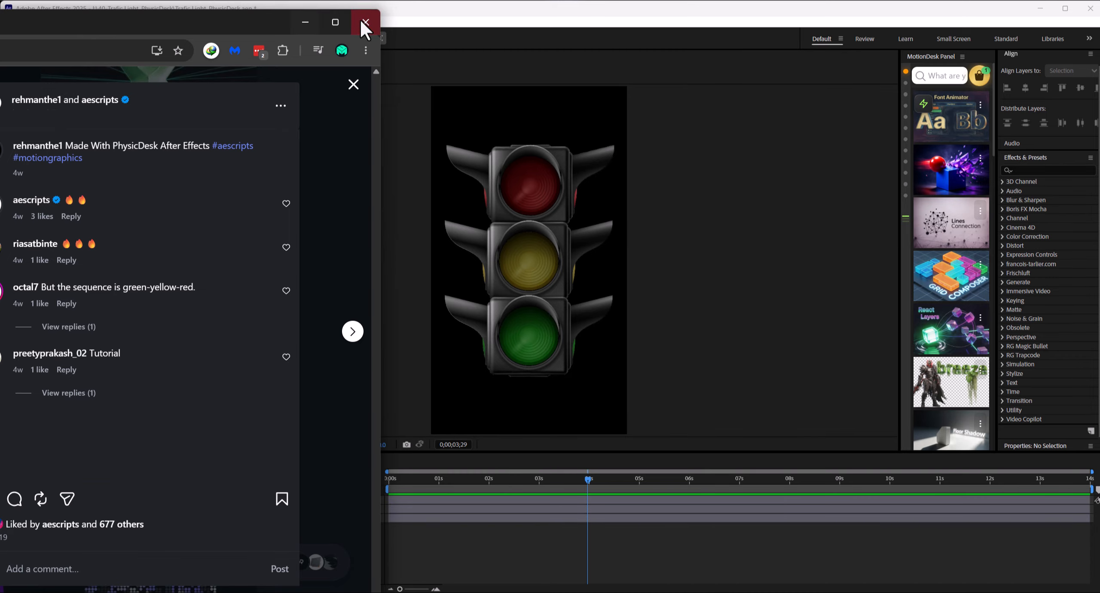
Step: Close the browser window covering the traffic light composition
{"action": "left_click", "coordinate": [363, 20]}
{"action": "left_click_drag", "start_coordinate": [531, 170], "coordinate": [525, 139]}
{"action": "left_click_drag", "start_coordinate": [558, 236], "coordinate": [592, 205]}
{"action": "left_click_drag", "start_coordinate": [530, 321], "coordinate": [562, 344]}
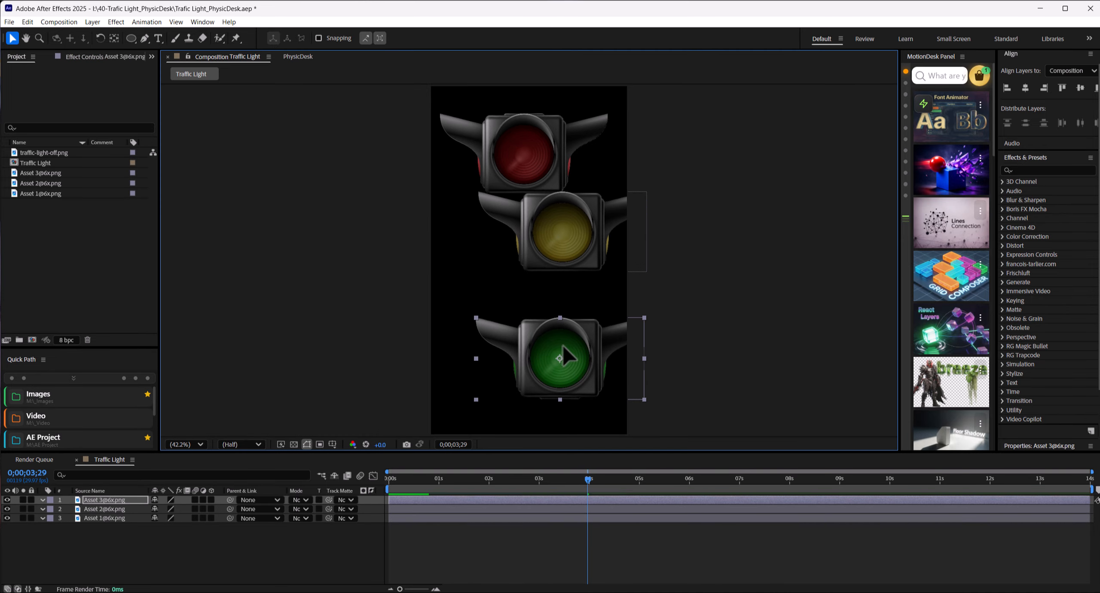
{"action": "key", "text": "ctrl+z"}
{"action": "key", "text": "ctrl+z"}
{"action": "key", "text": "ctrl+z"}
{"action": "left_click", "coordinate": [733, 208]}
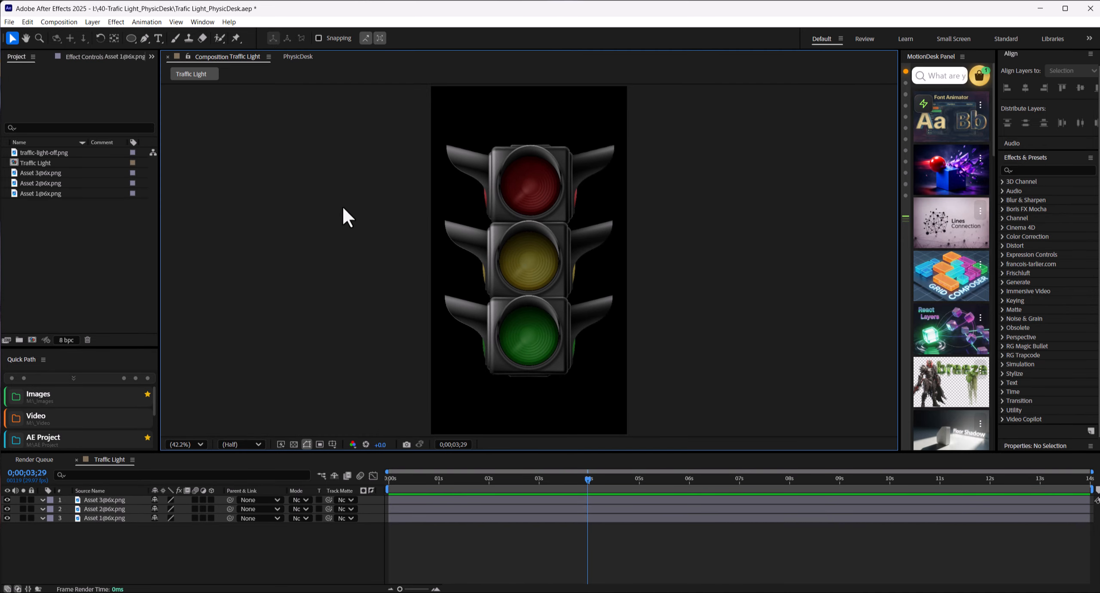
Step: Draw a circle of about 353 × 349 px around the red light's lens with a 19 px white stroke
{"action": "scroll", "coordinate": [496, 250], "scroll_direction": "up", "scroll_amount": 3}
{"action": "left_click_drag", "start_coordinate": [496, 248], "coordinate": [571, 325]}
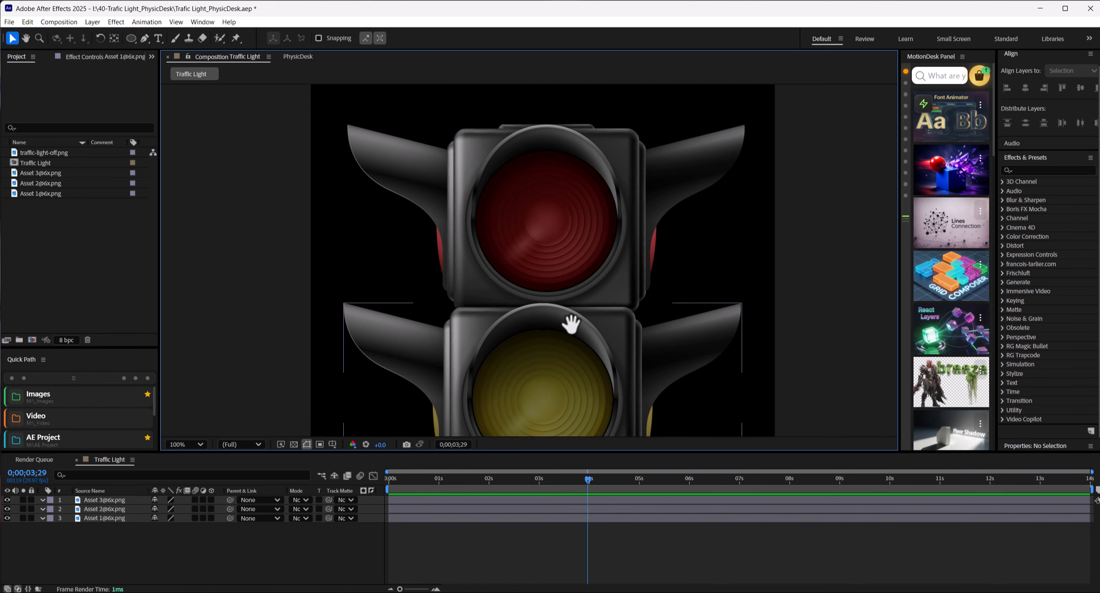
{"action": "left_click", "coordinate": [244, 556]}
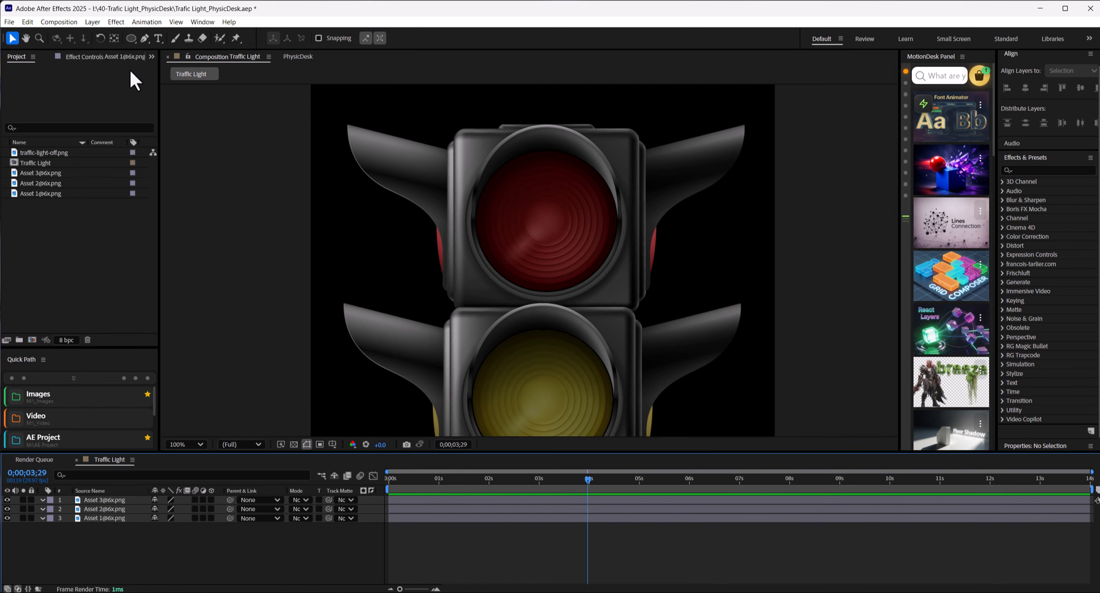
{"action": "left_click", "coordinate": [131, 37]}
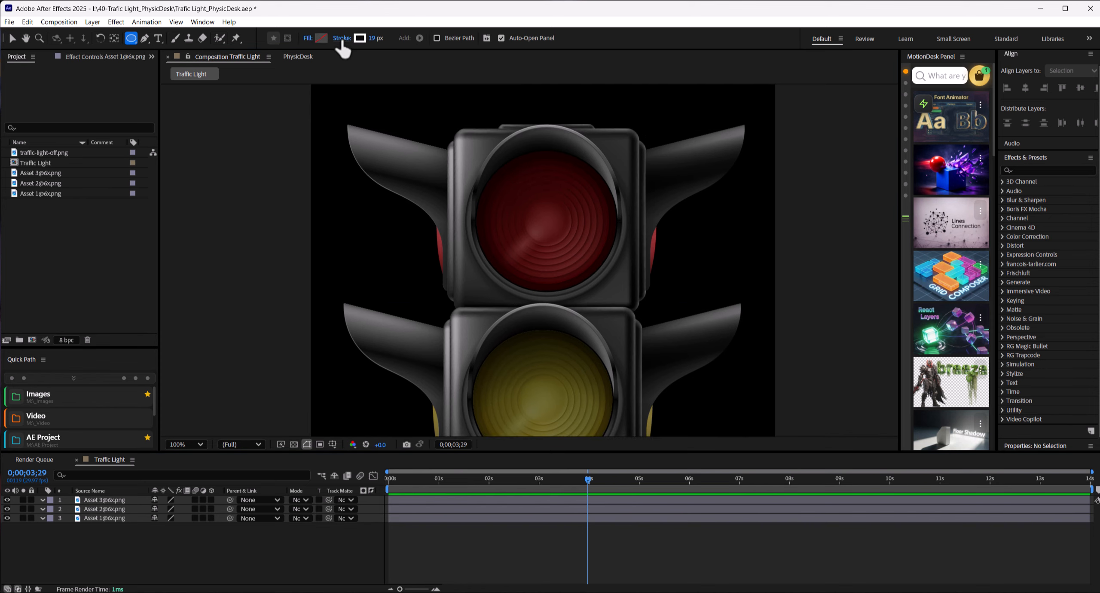
{"action": "scroll", "coordinate": [602, 221], "scroll_direction": "up", "scroll_amount": 2}
{"action": "left_click_drag", "start_coordinate": [602, 221], "coordinate": [582, 262]}
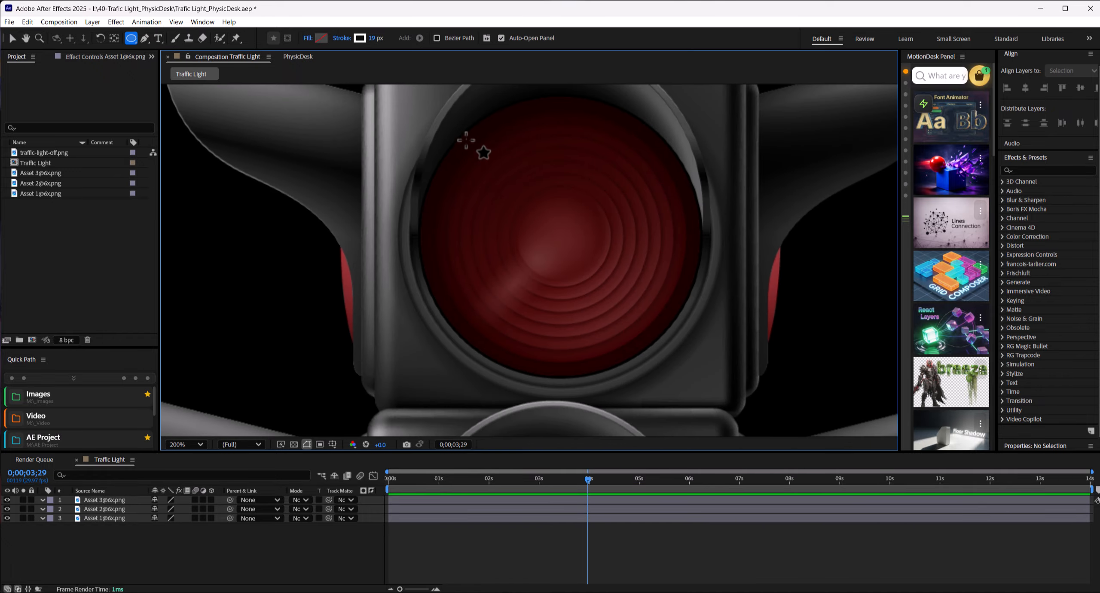
{"action": "left_click_drag", "start_coordinate": [404, 106], "coordinate": [516, 204]}
{"action": "mouse_move", "coordinate": [589, 252]}
{"action": "left_mouse_down"}
{"action": "mouse_move", "coordinate": [714, 408]}
{"action": "mouse_move", "coordinate": [722, 363]}
{"action": "mouse_move", "coordinate": [723, 386]}
{"action": "mouse_move", "coordinate": [688, 364]}
{"action": "mouse_move", "coordinate": [707, 331]}
{"action": "mouse_move", "coordinate": [712, 389]}
{"action": "left_mouse_up"}
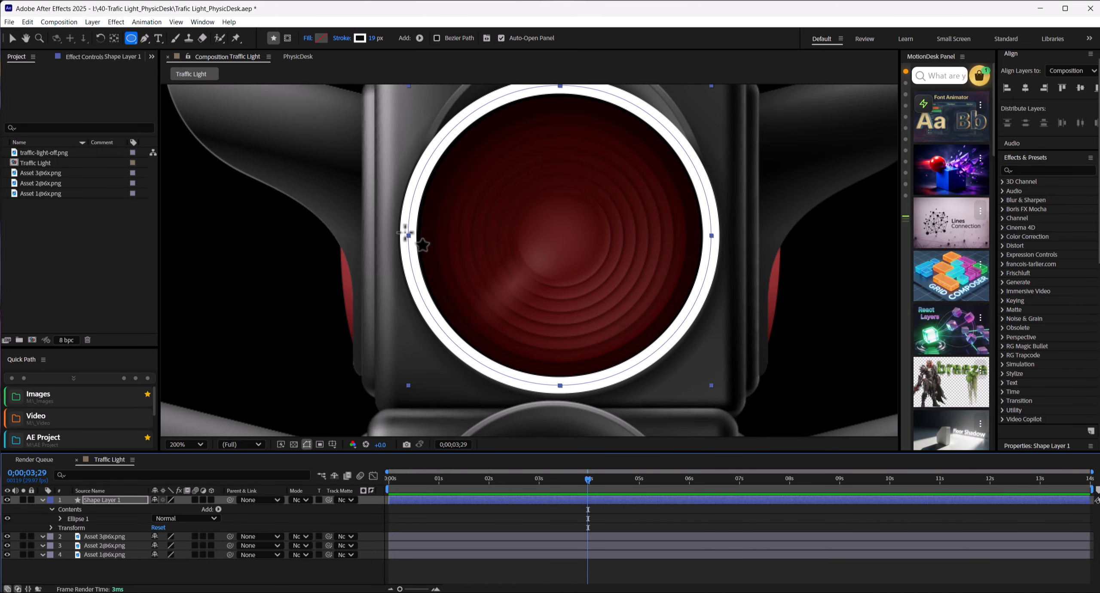
{"action": "scroll", "coordinate": [532, 256], "scroll_direction": "down", "scroll_amount": 2}
{"action": "key", "text": "slash"}
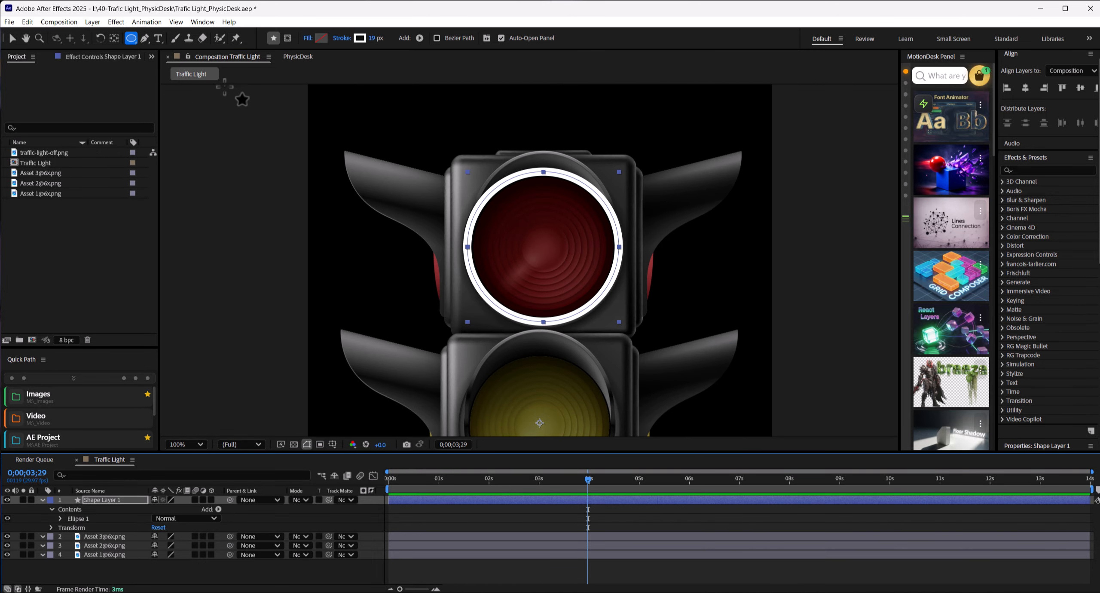
{"action": "left_click", "coordinate": [13, 39]}
{"action": "left_click_drag", "start_coordinate": [569, 330], "coordinate": [577, 278]}
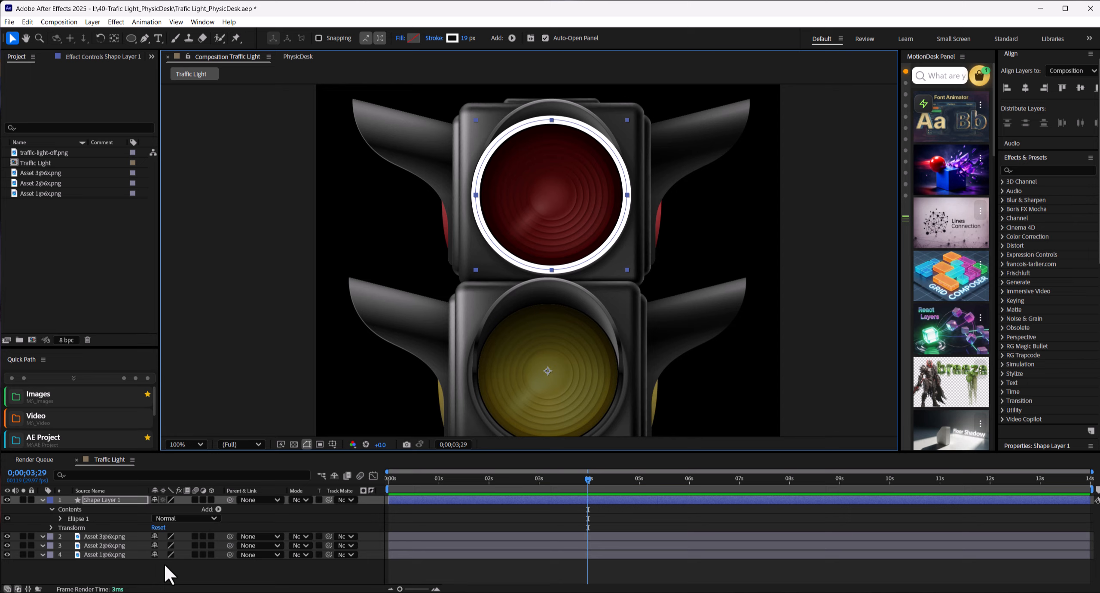
{"action": "left_click", "coordinate": [42, 500]}
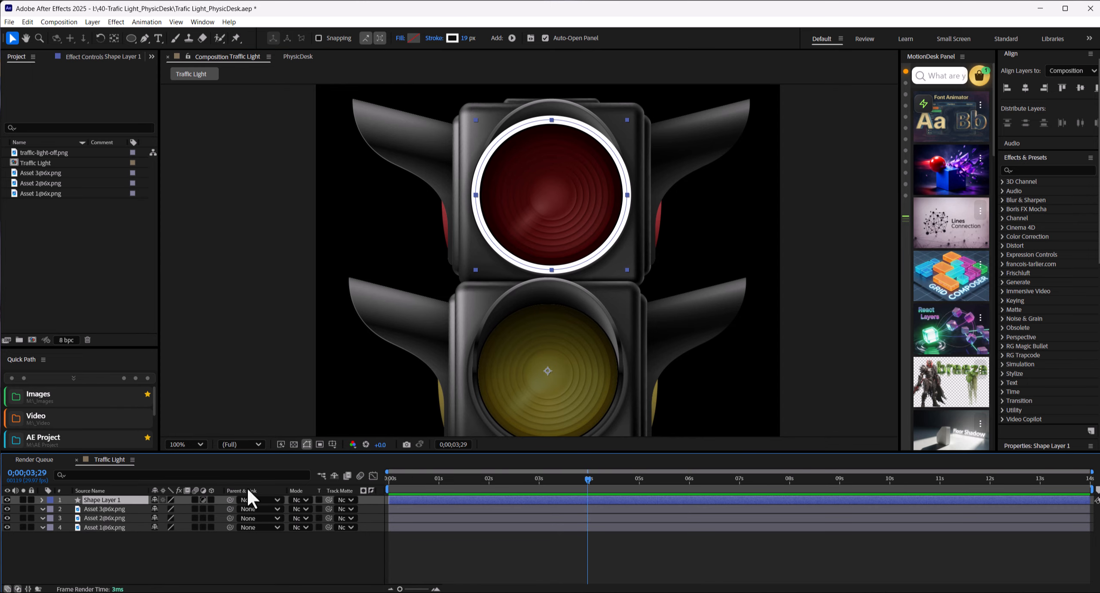
Step: Create a new PhysicDesk project from the active composition
{"action": "left_click", "coordinate": [297, 57]}
{"action": "left_click", "coordinate": [234, 398]}
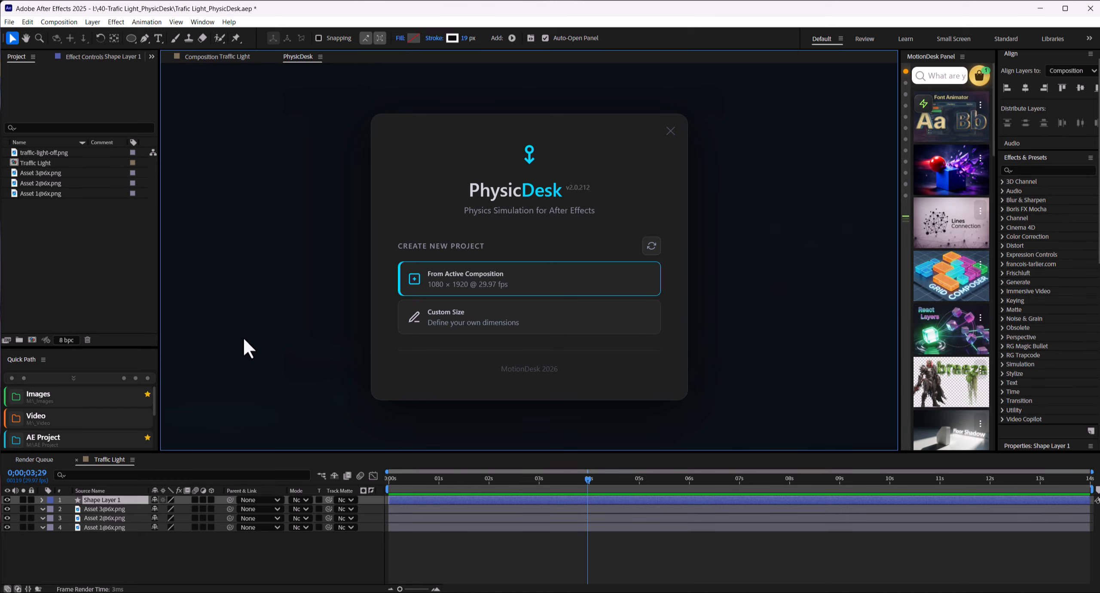
{"action": "left_click", "coordinate": [520, 285]}
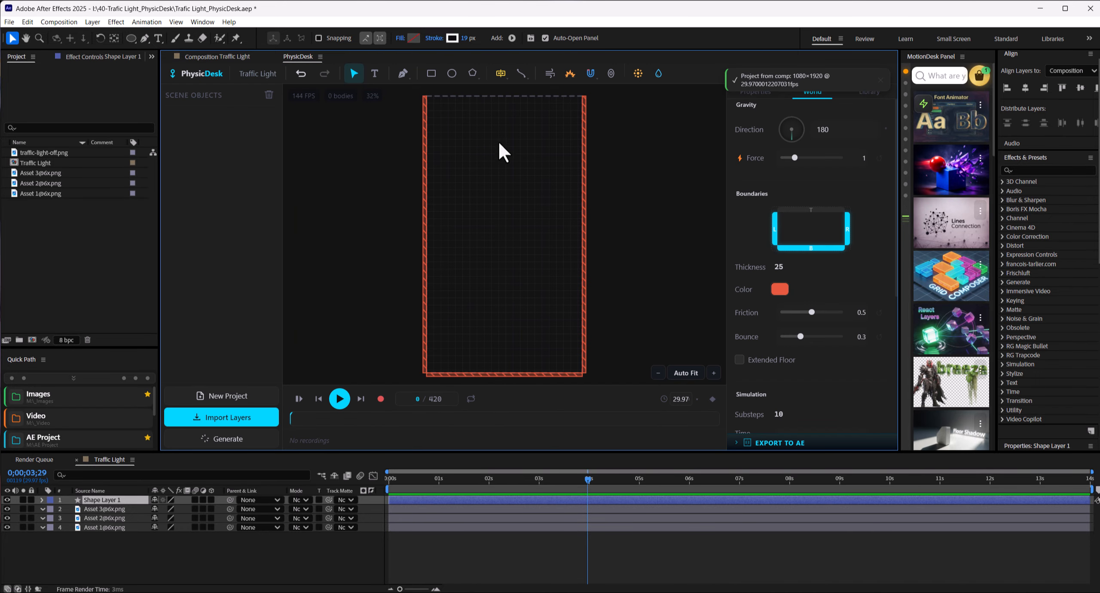
Step: Import the circle's shape layer into the PhysicDesk scene and maximize the PhysicDesk workspace
{"action": "left_click", "coordinate": [221, 417]}
{"action": "left_click", "coordinate": [713, 319]}
{"action": "scroll", "coordinate": [502, 222], "scroll_direction": "up", "scroll_amount": 3}
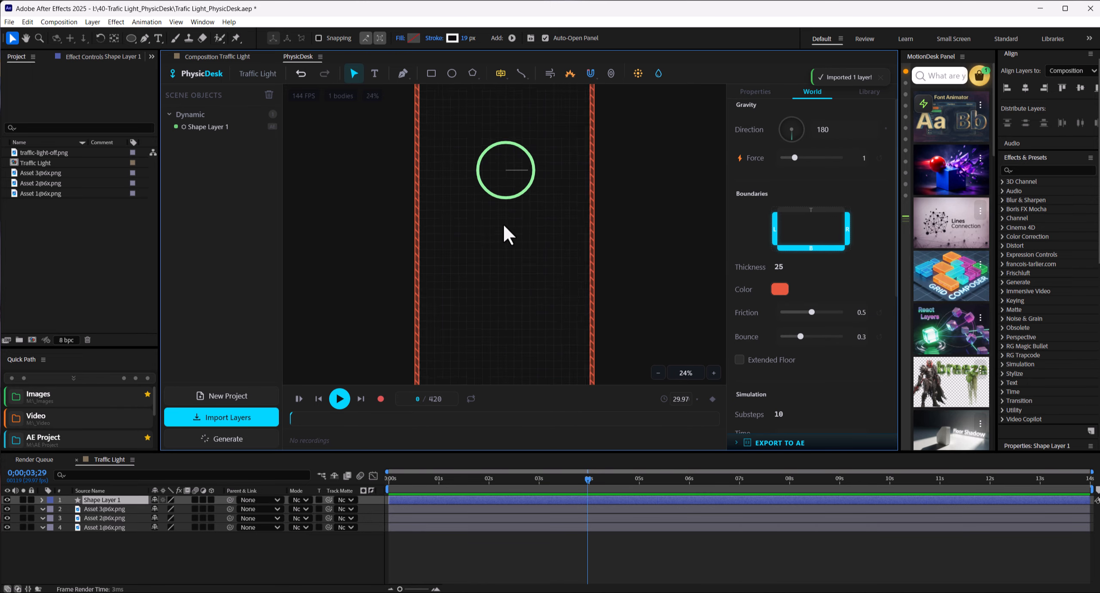
{"action": "key", "text": "grave"}
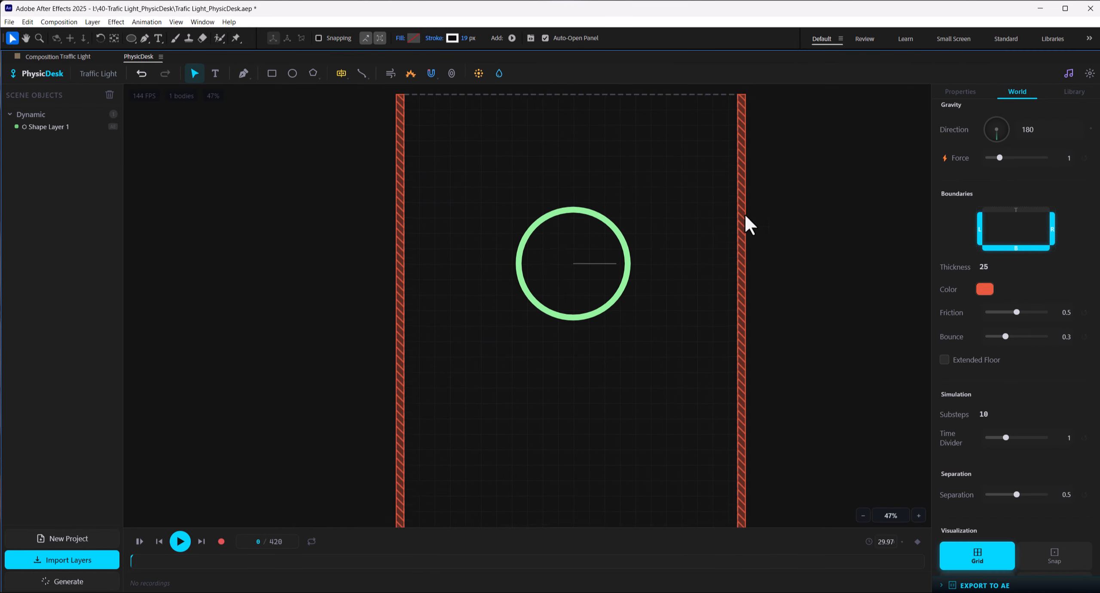
Step: Change the imported circle's body type to Static
{"action": "left_click", "coordinate": [531, 260]}
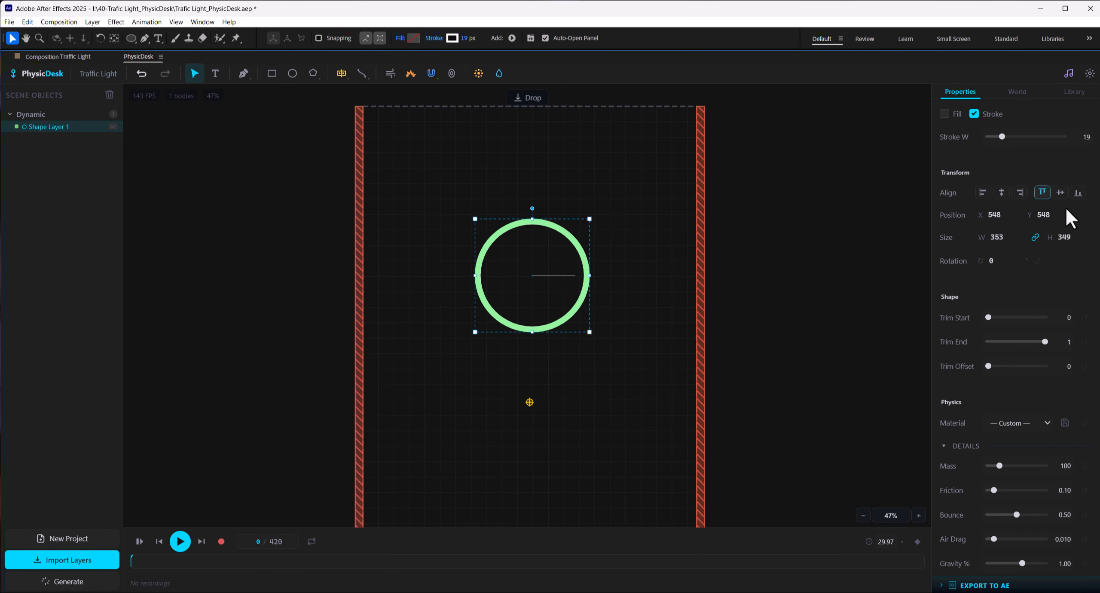
{"action": "scroll", "coordinate": [1049, 285], "scroll_direction": "up", "scroll_amount": 4}
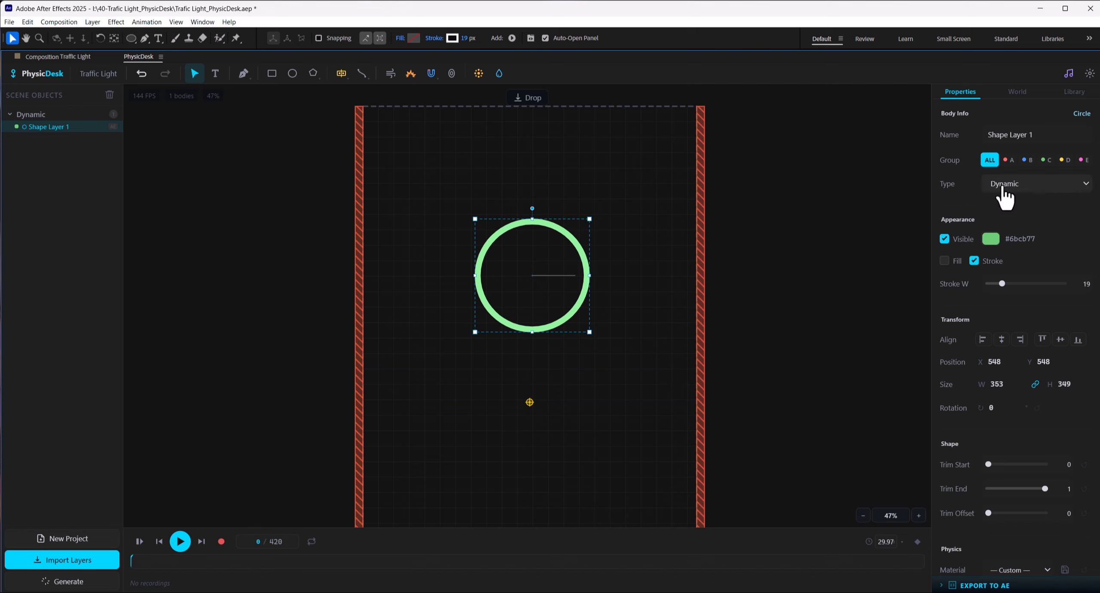
{"action": "left_click", "coordinate": [1003, 187]}
{"action": "left_click", "coordinate": [1019, 207]}
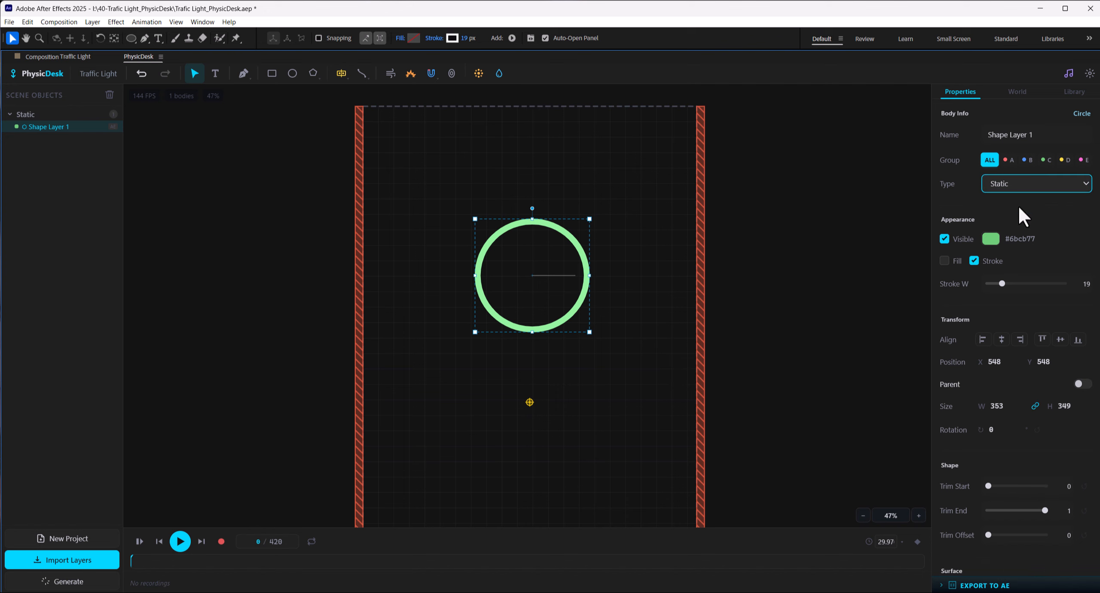
{"action": "left_click", "coordinate": [635, 220]}
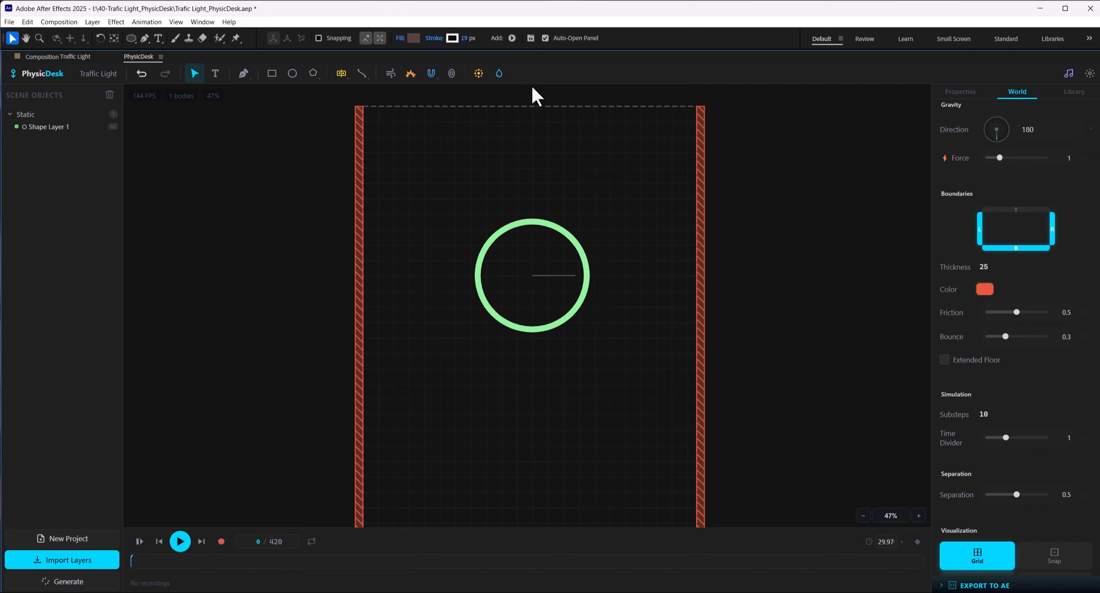
Step: Place a particle emitter above the ring at about X 563, Y 137, with emission ending at frame 83
{"action": "left_click", "coordinate": [538, 152]}
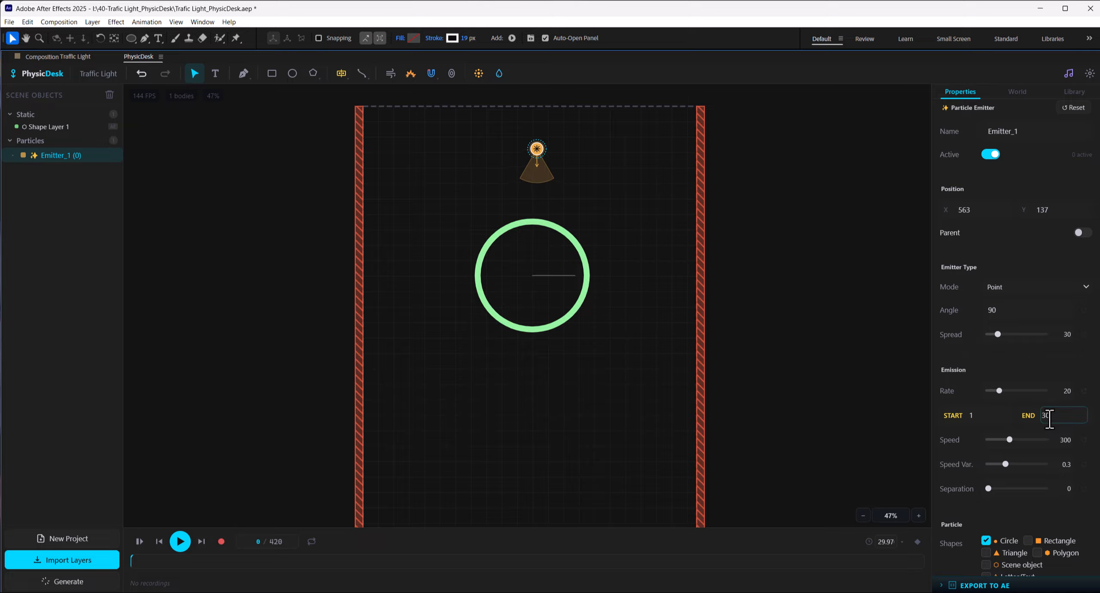
{"action": "scroll", "coordinate": [1017, 263], "scroll_direction": "down", "scroll_amount": 5}
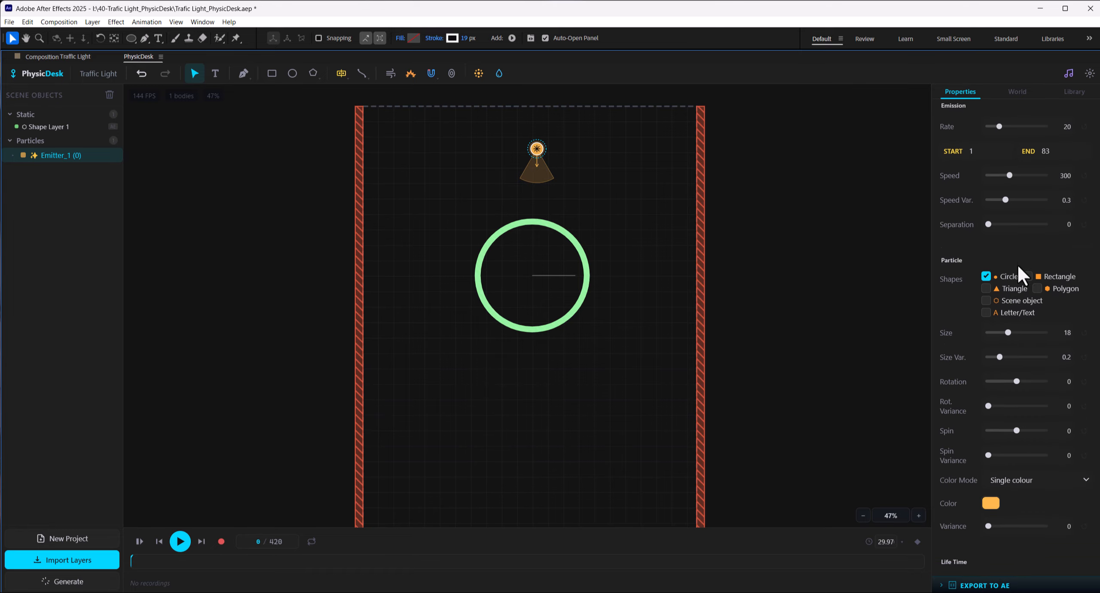
Step: Make the ring a one-way, enter-only trap, then preview the simulation and reset it to the start
{"action": "left_click", "coordinate": [538, 260]}
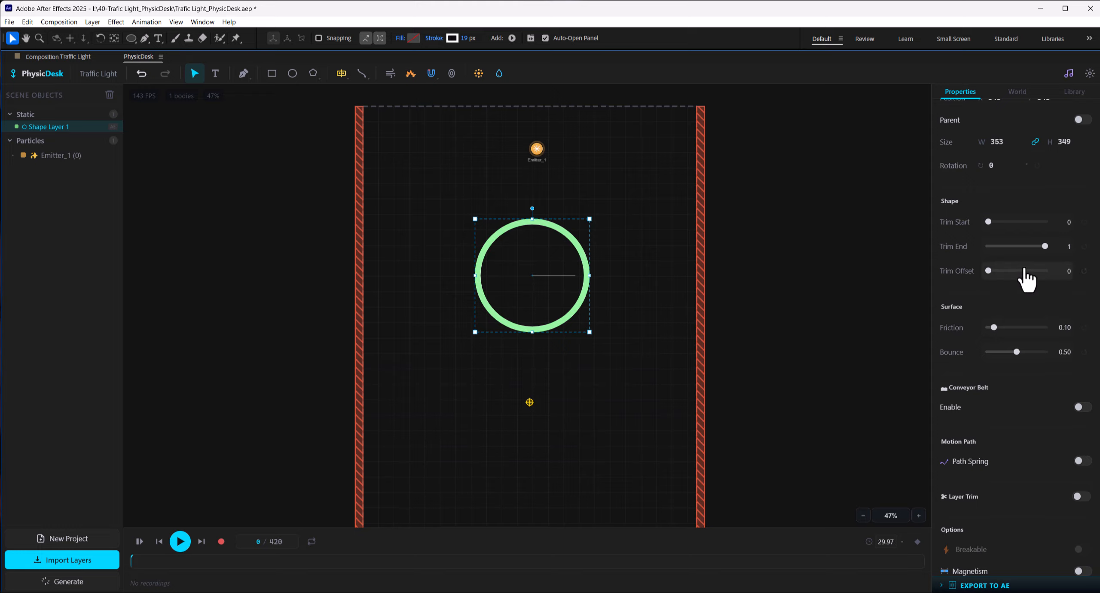
{"action": "scroll", "coordinate": [1027, 279], "scroll_direction": "down", "scroll_amount": 4}
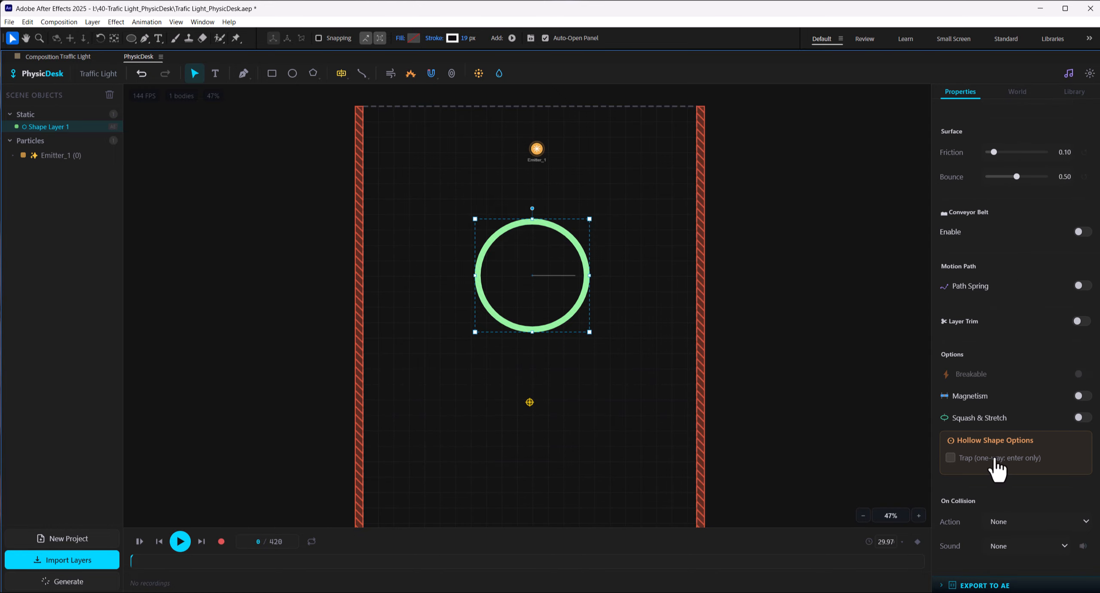
{"action": "left_click", "coordinate": [640, 260]}
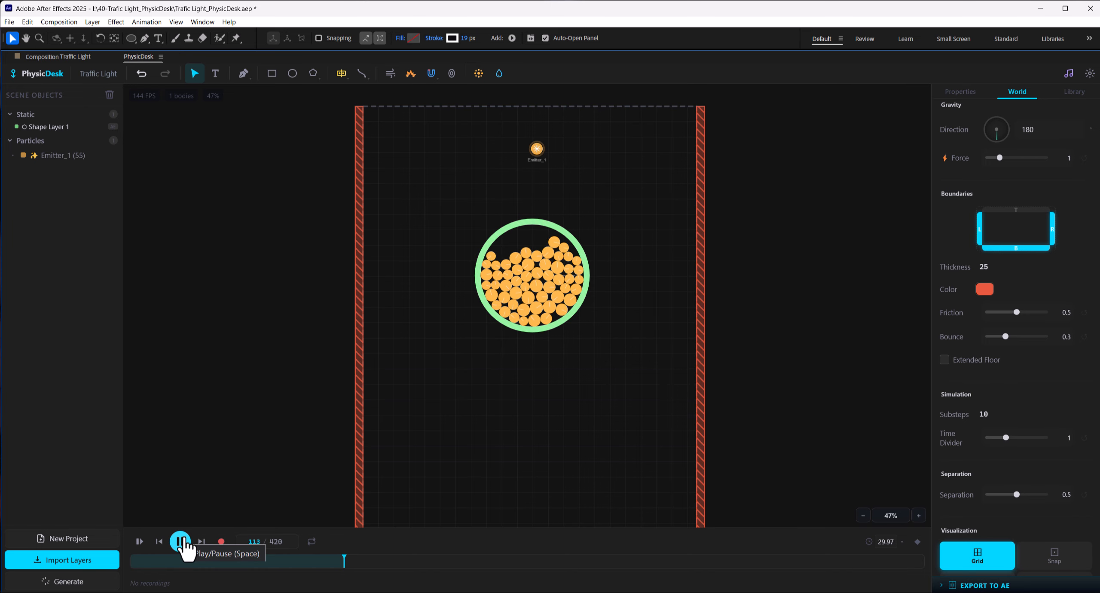
{"action": "left_click", "coordinate": [139, 542]}
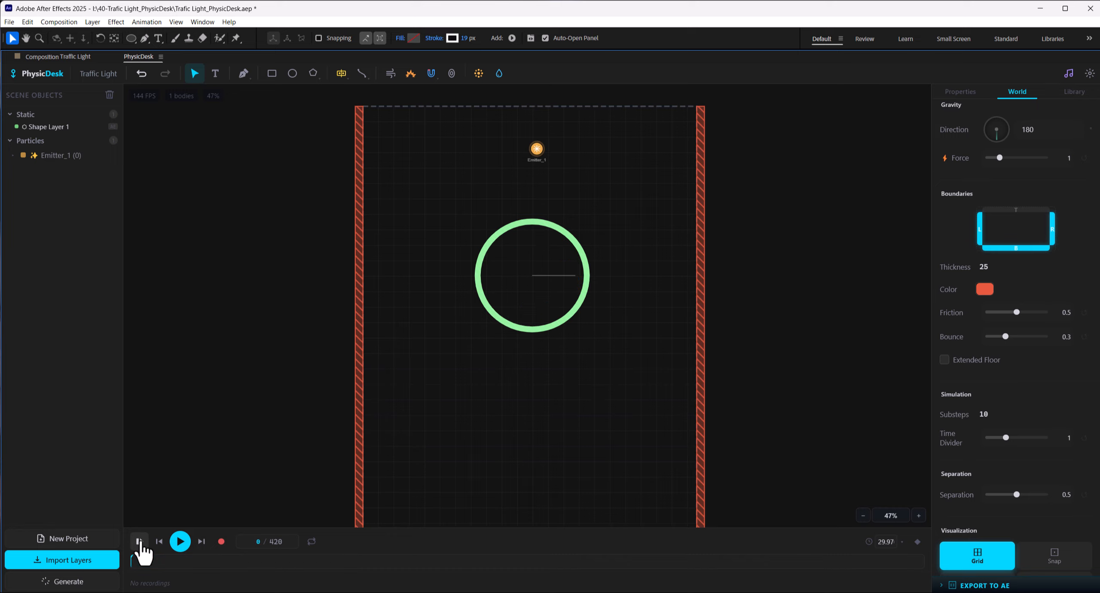
Step: Open a gap at the top of the ring with Trim Start 0.204 and Trim Offset about 0.9
{"action": "left_click", "coordinate": [539, 239]}
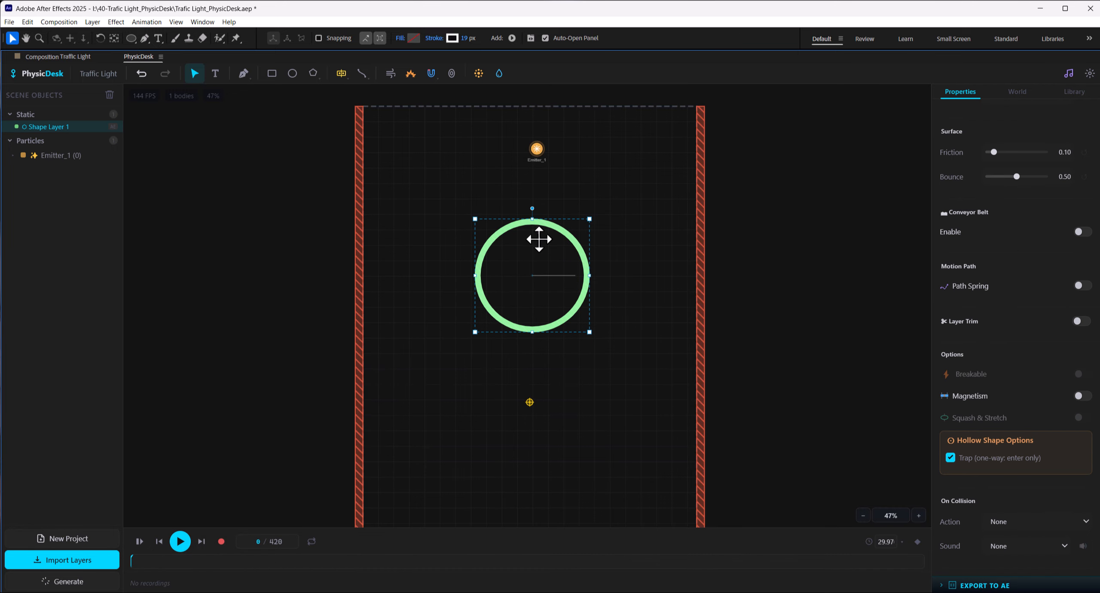
{"action": "scroll", "coordinate": [1021, 349], "scroll_direction": "up", "scroll_amount": 10}
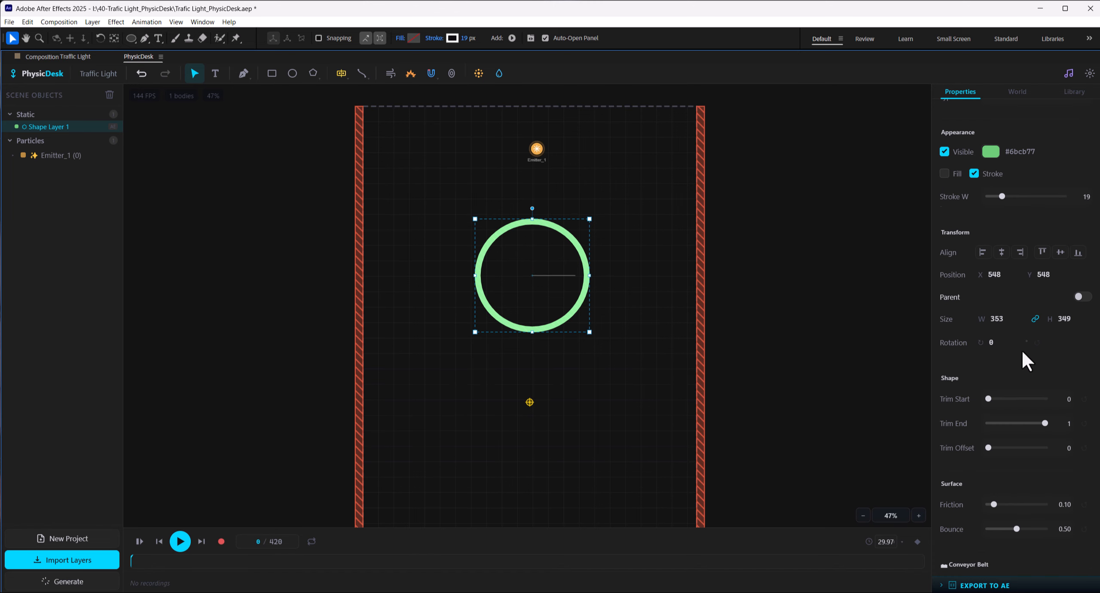
{"action": "scroll", "coordinate": [1036, 292], "scroll_direction": "down", "scroll_amount": 2}
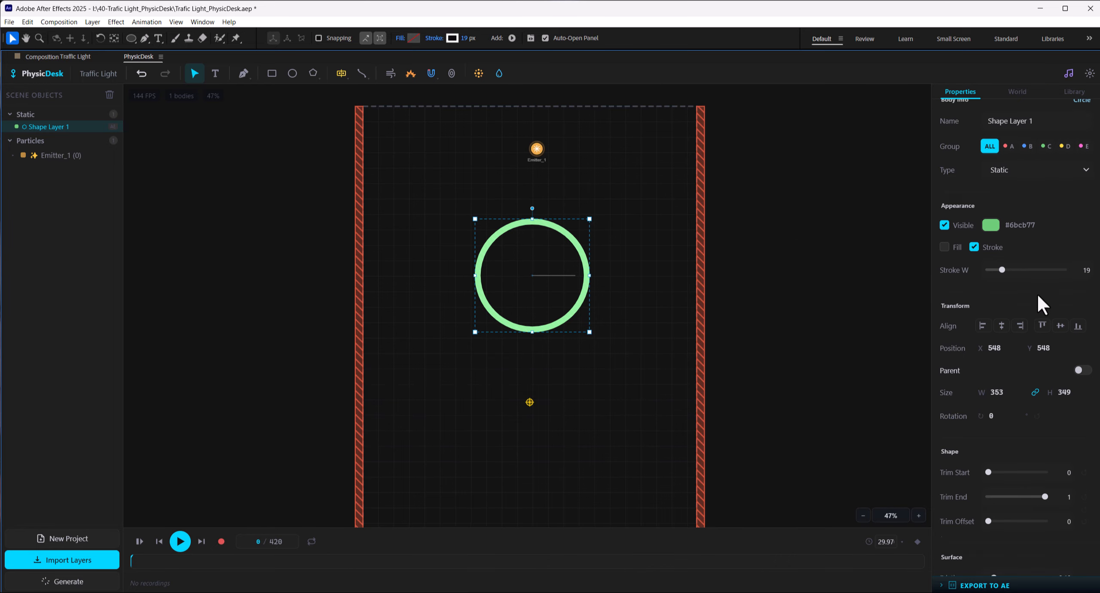
{"action": "left_click_drag", "start_coordinate": [988, 398], "coordinate": [1000, 398]}
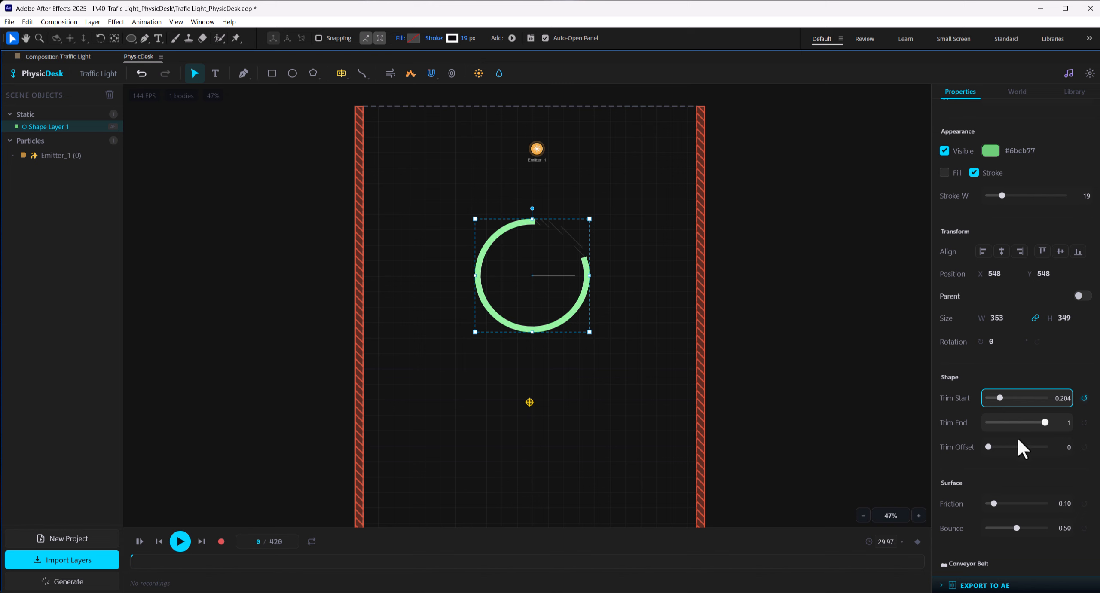
{"action": "left_click_drag", "start_coordinate": [988, 447], "coordinate": [1039, 448]}
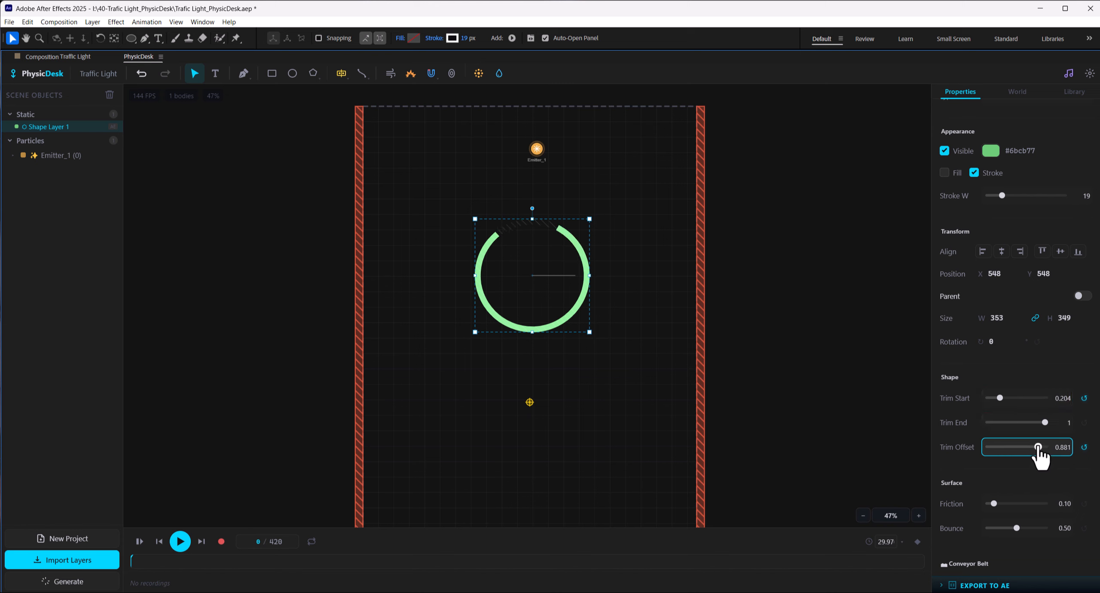
{"action": "left_click", "coordinate": [601, 177]}
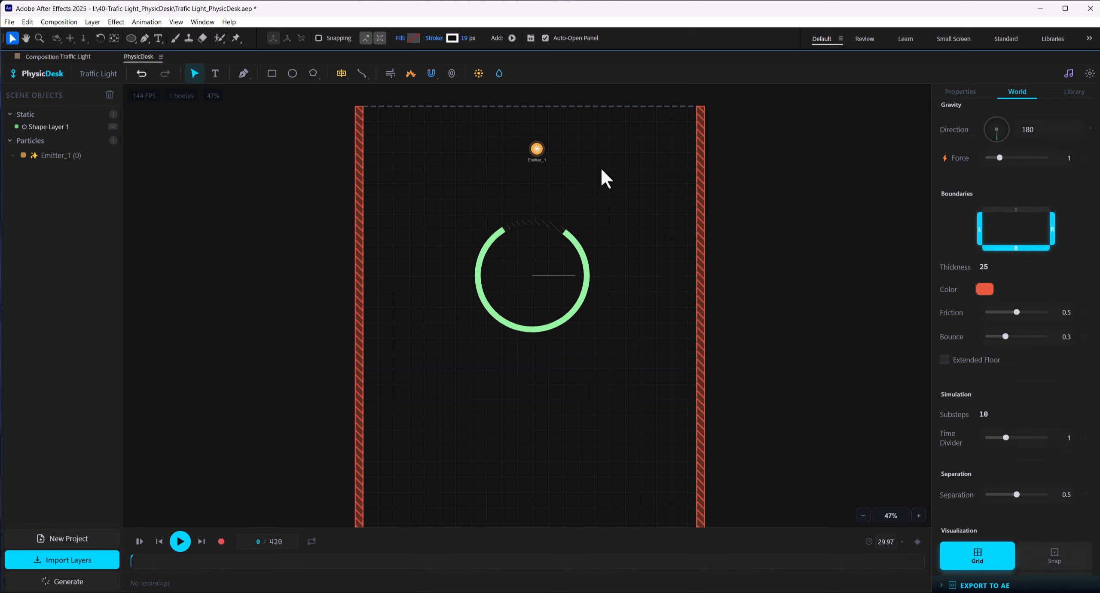
Step: Move the emitter down to about X 552, Y 221 above the ring's gap, then preview and reset the simulation
{"action": "left_click_drag", "start_coordinate": [536, 149], "coordinate": [536, 173]}
{"action": "left_click", "coordinate": [634, 185]}
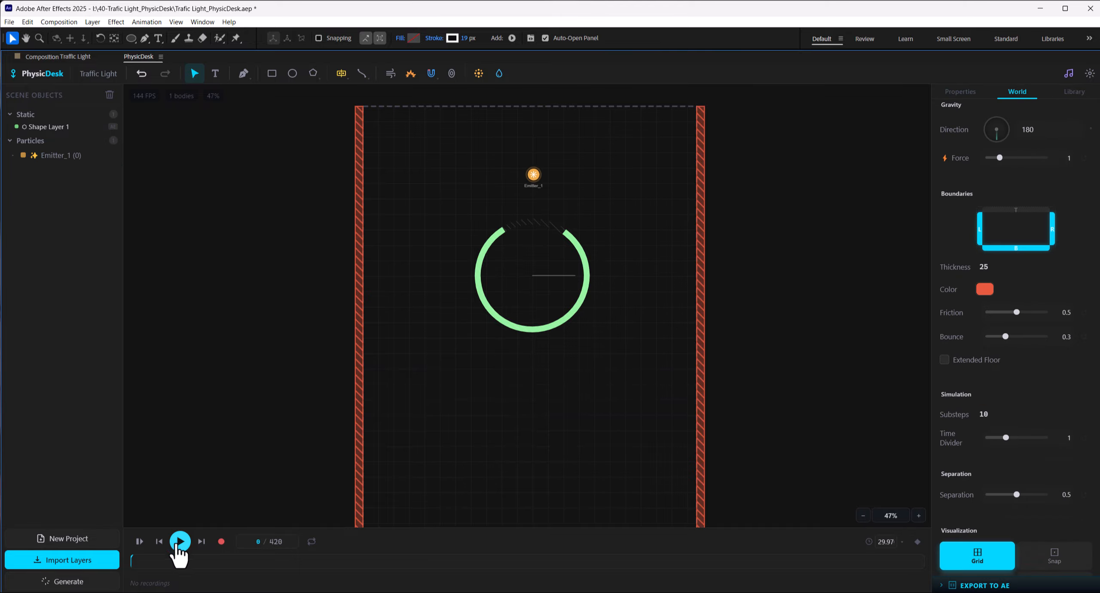
{"action": "left_click", "coordinate": [179, 540]}
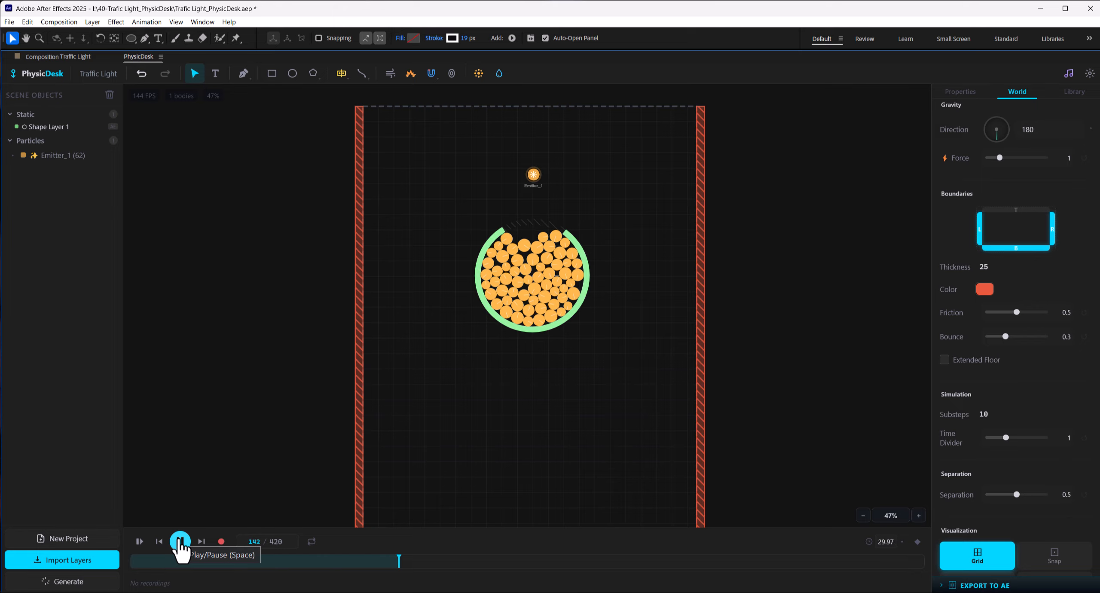
{"action": "left_click", "coordinate": [139, 542]}
Step: Enable Life Time for the emitter's particles
{"action": "left_click", "coordinate": [535, 176]}
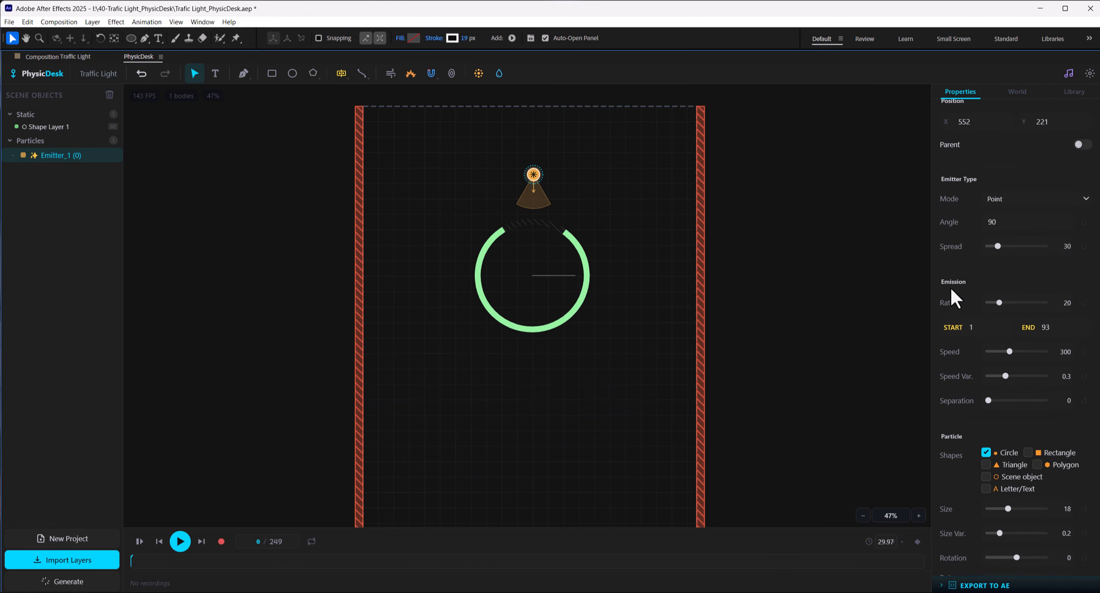
{"action": "scroll", "coordinate": [997, 282], "scroll_direction": "down", "scroll_amount": 10}
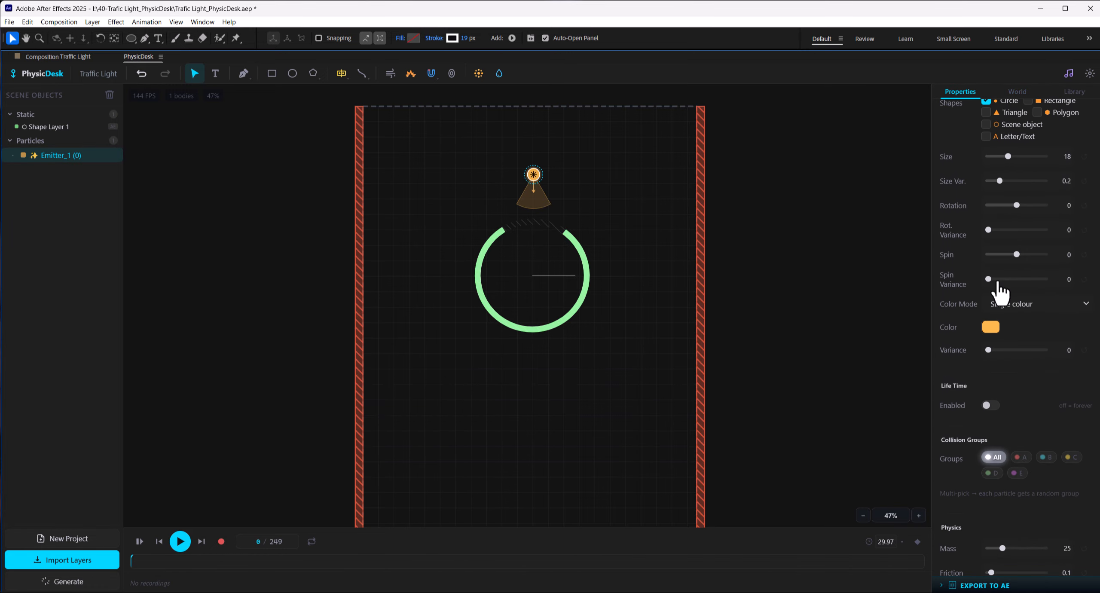
{"action": "left_click", "coordinate": [991, 318]}
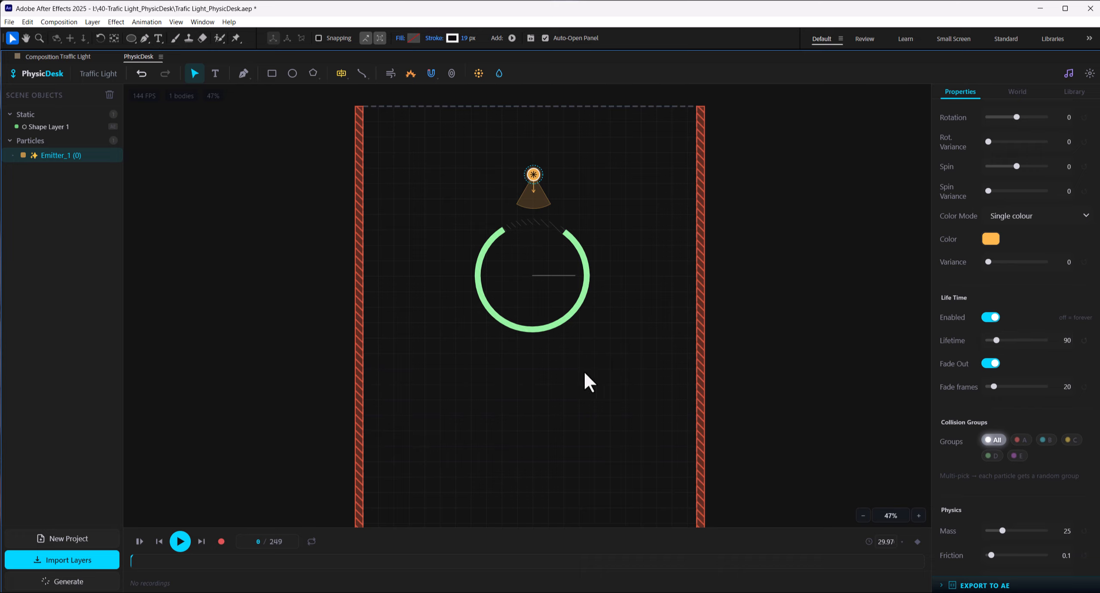
Step: Preview the simulation with particle life time enabled, reset it to the start, and set the emitter's Lifetime to 120
{"action": "left_click", "coordinate": [178, 543]}
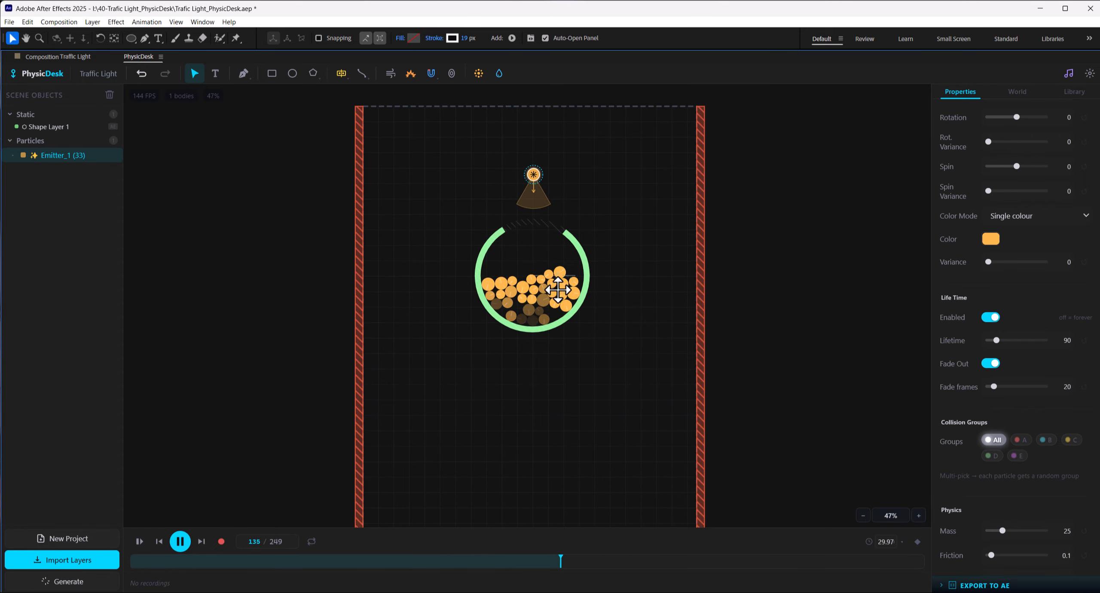
{"action": "left_click", "coordinate": [180, 541]}
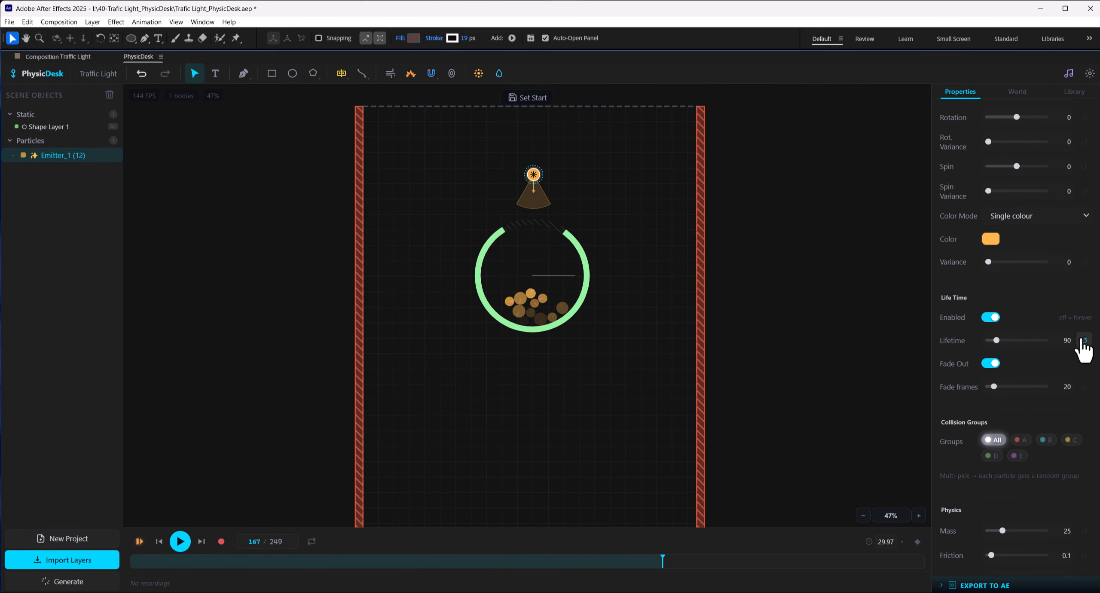
{"action": "left_click_drag", "start_coordinate": [996, 340], "coordinate": [999, 342]}
{"action": "left_click", "coordinate": [1068, 342]}
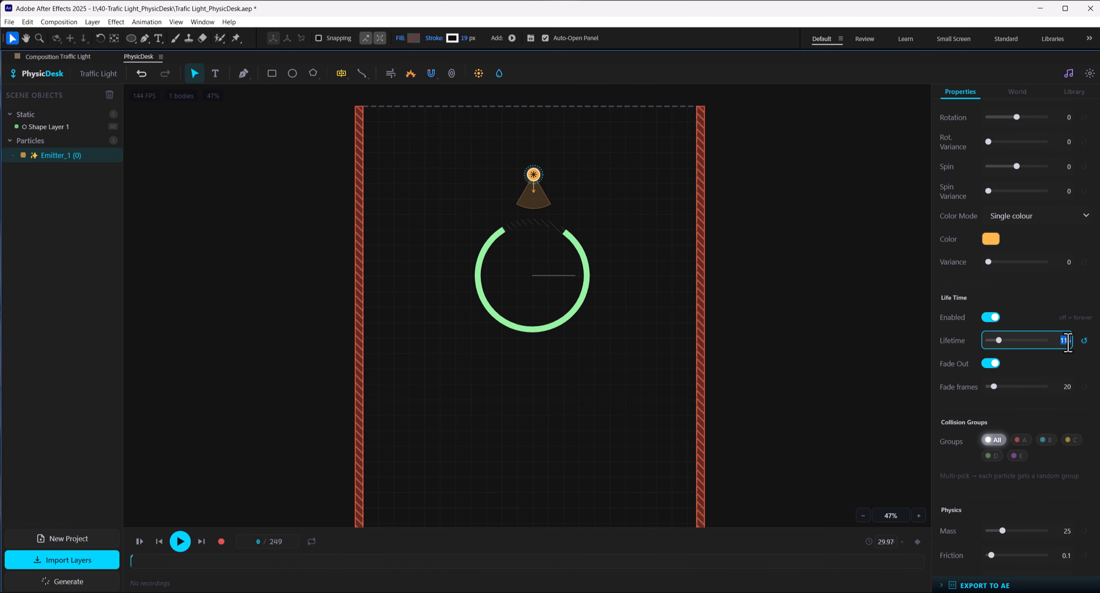
{"action": "type", "text": "120"}
{"action": "key", "text": "Return"}
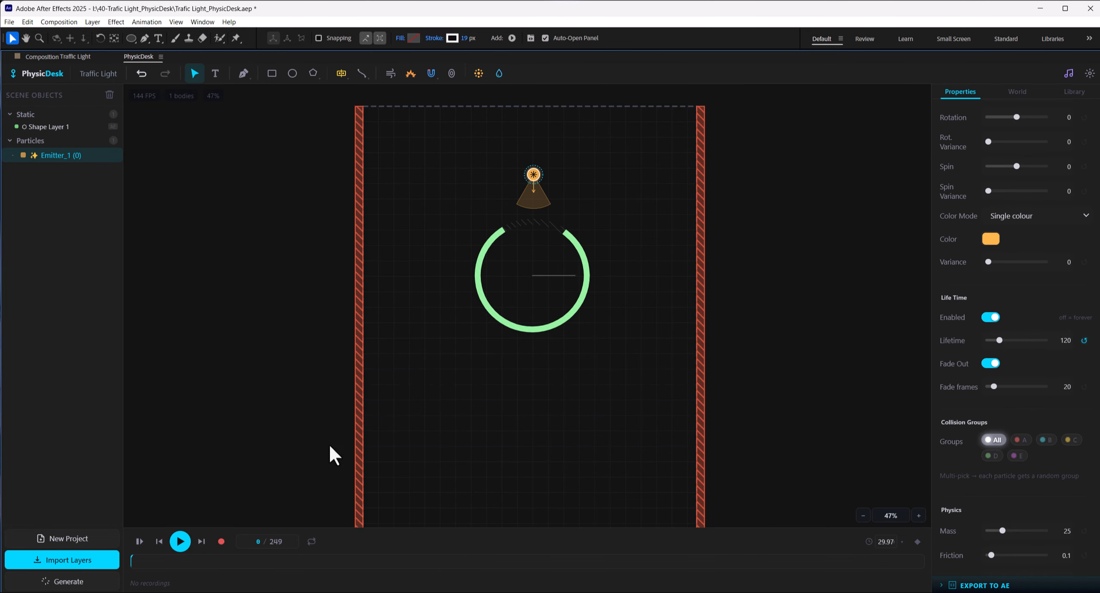
Step: Record the simulation, save it as Rec 1, and export the recording as keyframes to the active composition
{"action": "left_click", "coordinate": [221, 542]}
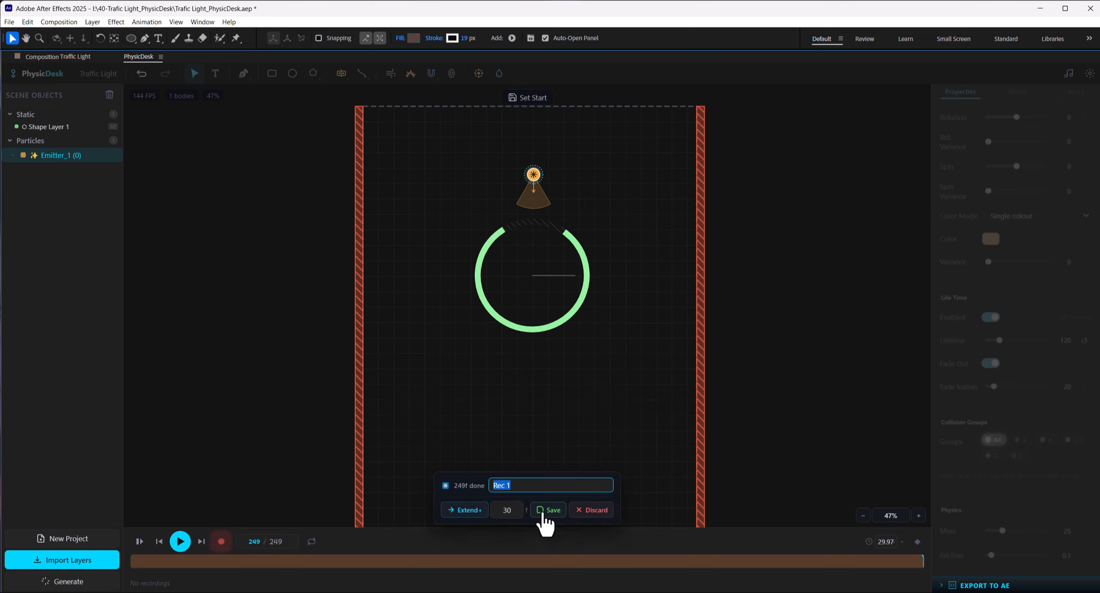
{"action": "left_click", "coordinate": [545, 522]}
{"action": "left_click_drag", "start_coordinate": [204, 560], "coordinate": [415, 561]}
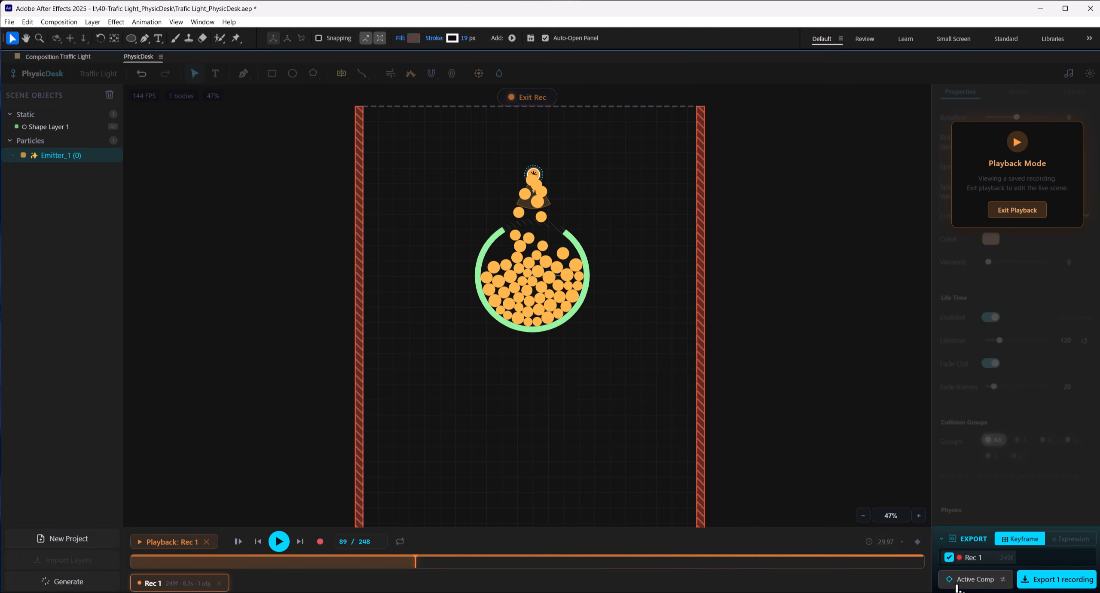
{"action": "left_click", "coordinate": [1078, 586]}
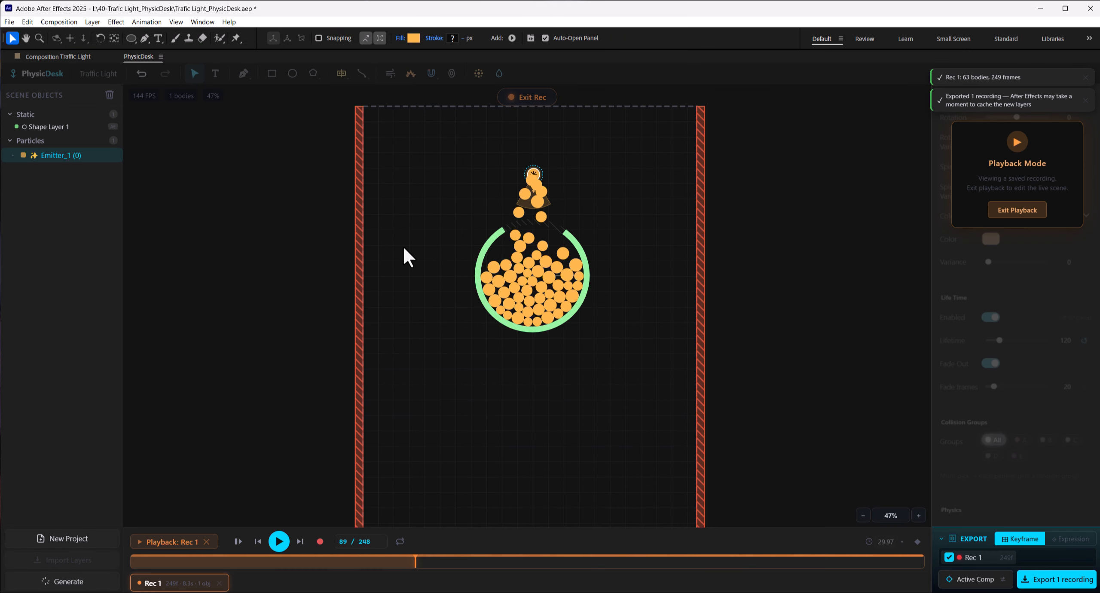
Step: Go back to the Traffic Light composition in the normal layout and hide the white ring's Shape Layer 1
{"action": "left_click", "coordinate": [63, 56]}
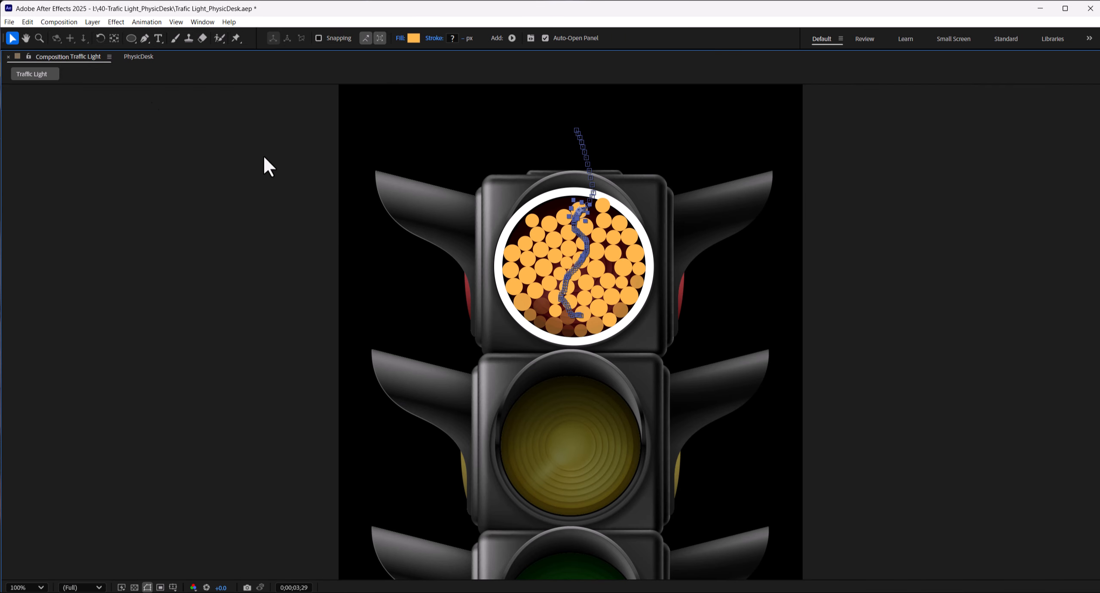
{"action": "key", "text": "grave"}
{"action": "mouse_move", "coordinate": [591, 478]}
{"action": "left_mouse_down"}
{"action": "mouse_move", "coordinate": [682, 483]}
{"action": "mouse_move", "coordinate": [561, 478]}
{"action": "mouse_move", "coordinate": [590, 477]}
{"action": "left_mouse_up"}
{"action": "scroll", "coordinate": [87, 534], "scroll_direction": "down", "scroll_amount": 15}
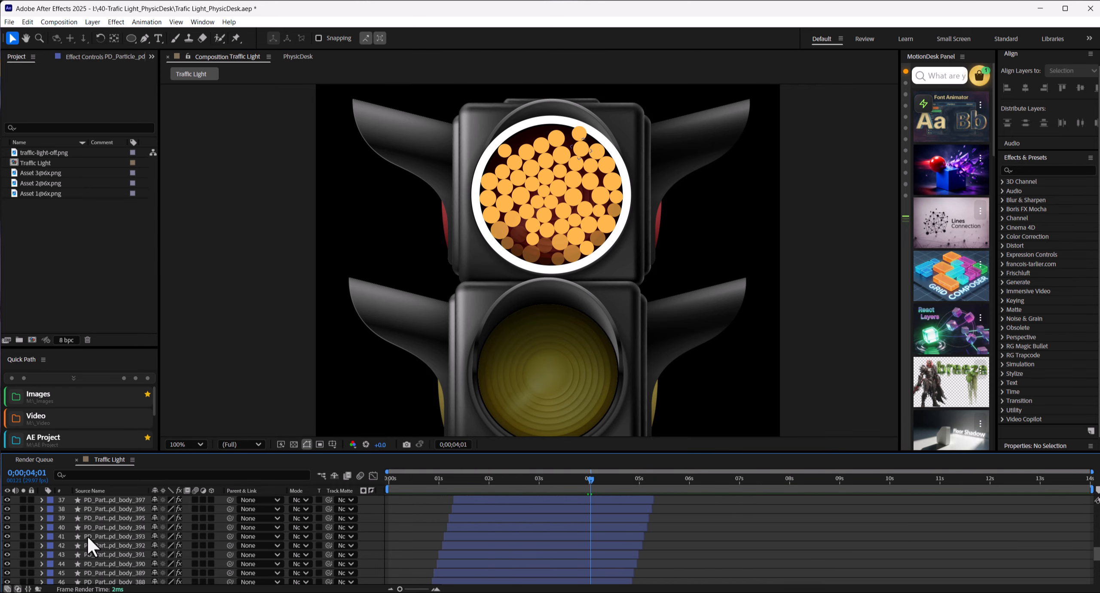
{"action": "left_click", "coordinate": [99, 552]}
{"action": "left_click", "coordinate": [7, 552]}
Step: Precompose all the exported particle layers as Pre-comp 1, move it to start at about 3 seconds, and preview it
{"action": "left_click", "coordinate": [112, 540]}
{"action": "scroll", "coordinate": [112, 539], "scroll_direction": "up", "scroll_amount": 15}
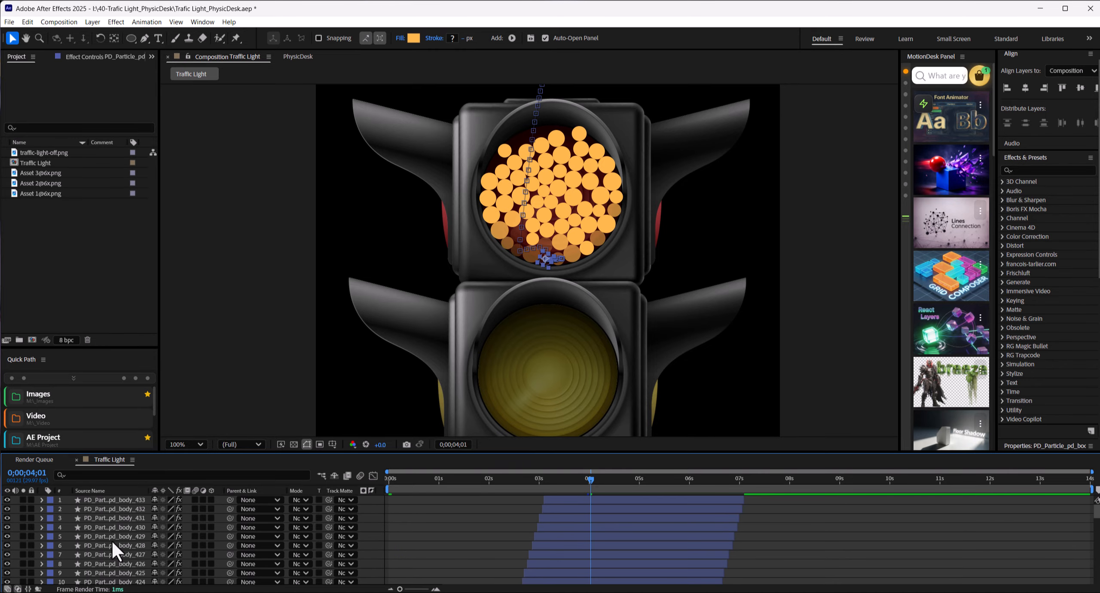
{"action": "left_click", "coordinate": [96, 500], "text": "shift"}
{"action": "key", "text": "ctrl+shift+c"}
{"action": "left_click", "coordinate": [603, 380]}
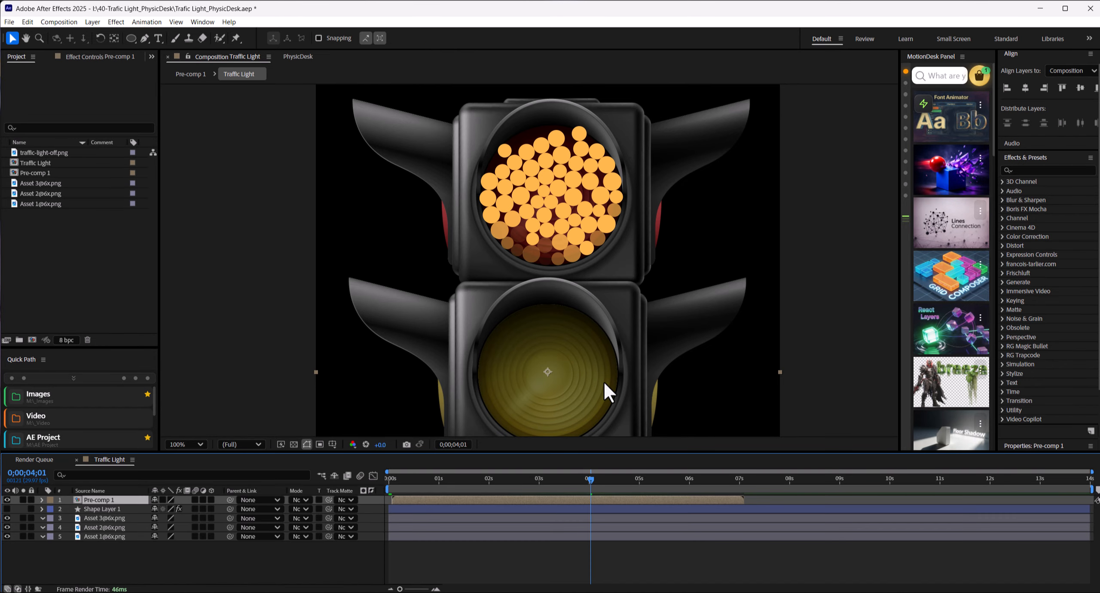
{"action": "left_click_drag", "start_coordinate": [411, 498], "coordinate": [554, 498]}
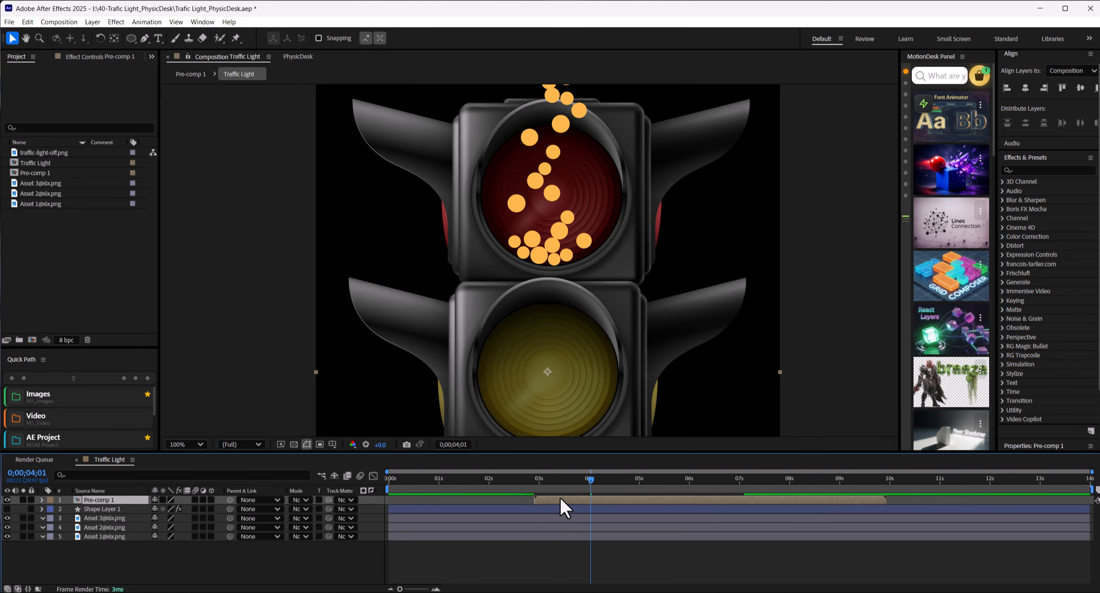
{"action": "key", "text": "space"}
Step: Apply a Fill effect to Pre-comp 1, keeping its red color for the particles
{"action": "left_click", "coordinate": [96, 57]}
{"action": "left_click", "coordinate": [1026, 170]}
{"action": "type", "text": "fill"}
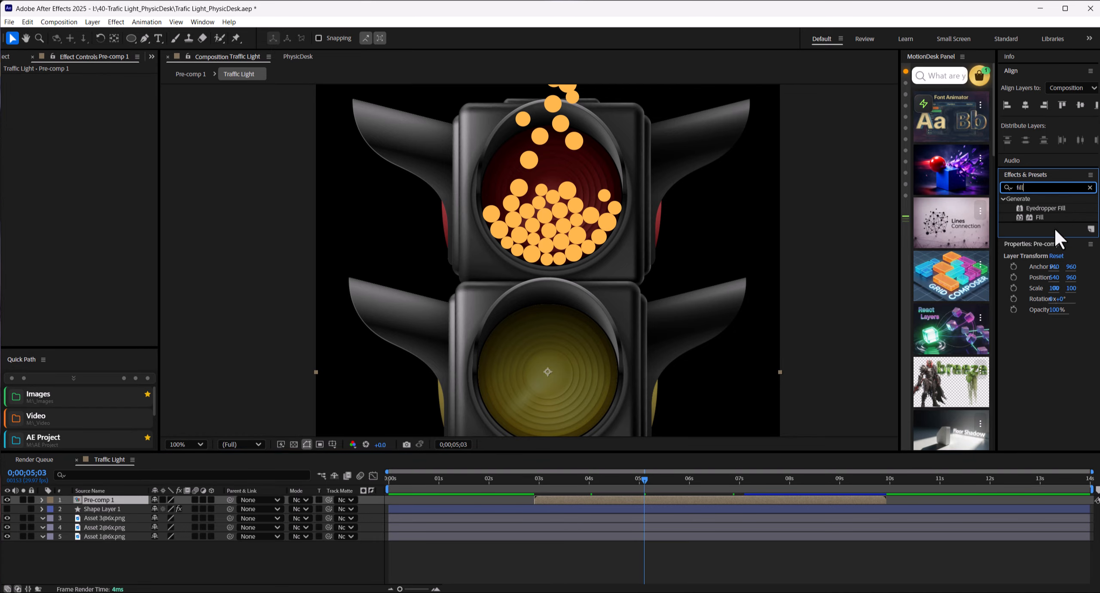
{"action": "double_click", "coordinate": [1040, 217]}
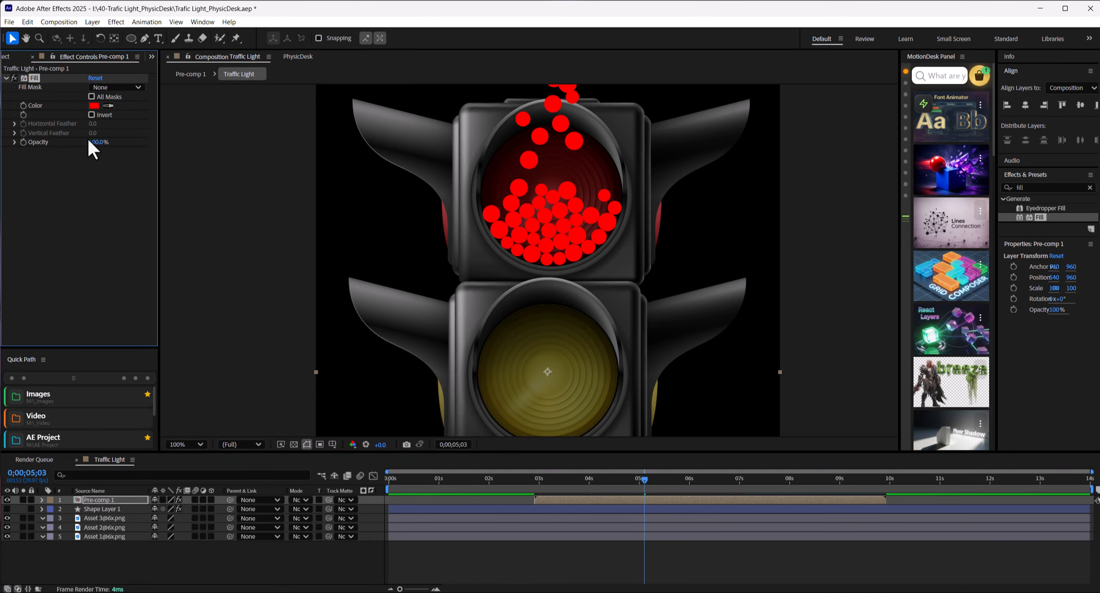
Step: Add a Glow effect to Pre-comp 1 with Glow Radius 19 and Glow Intensity 0.5
{"action": "left_click", "coordinate": [1044, 187]}
{"action": "type", "text": "glow"}
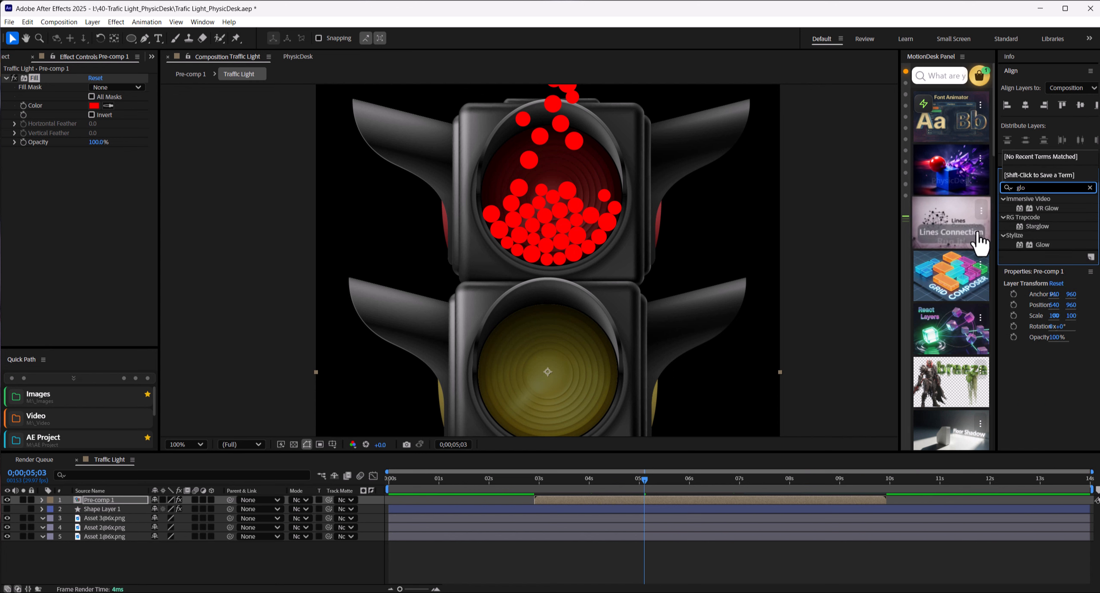
{"action": "double_click", "coordinate": [1044, 243]}
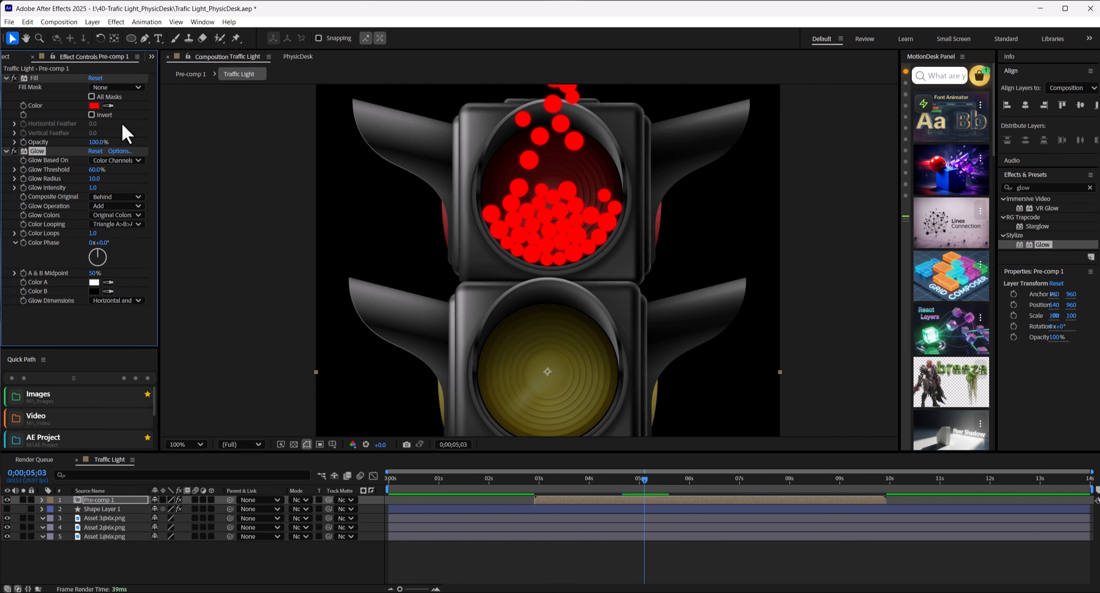
{"action": "left_click", "coordinate": [94, 178]}
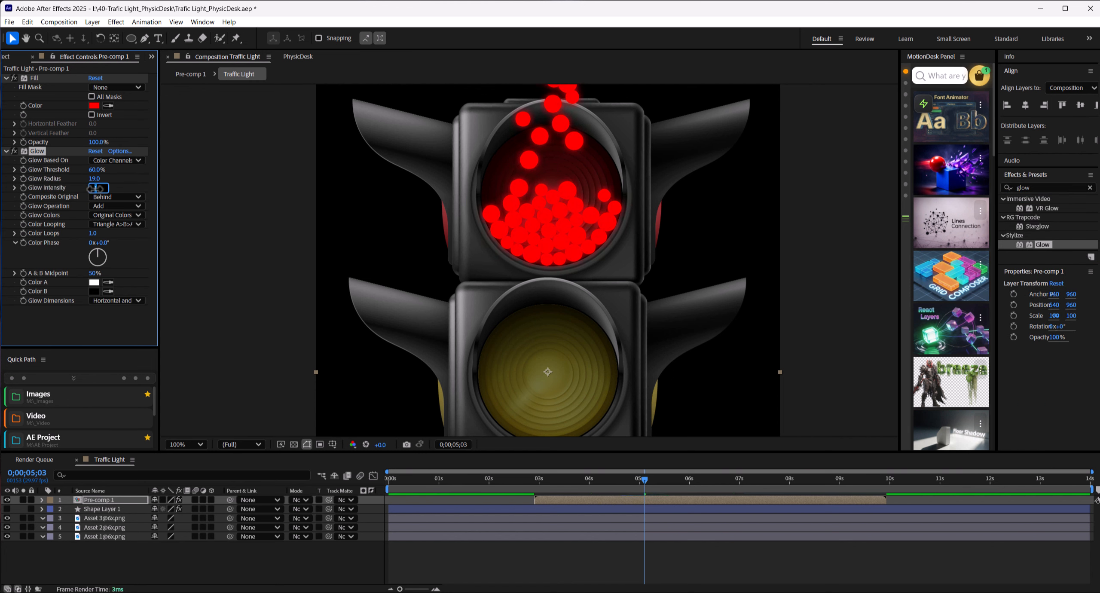
{"action": "type", "text": "19"}
{"action": "key", "text": "Return"}
Step: Scale Pre-comp 1 to 98%, nudge it up to Y position 955, and check the fit at a later frame
{"action": "left_click", "coordinate": [122, 502]}
{"action": "key", "text": "s"}
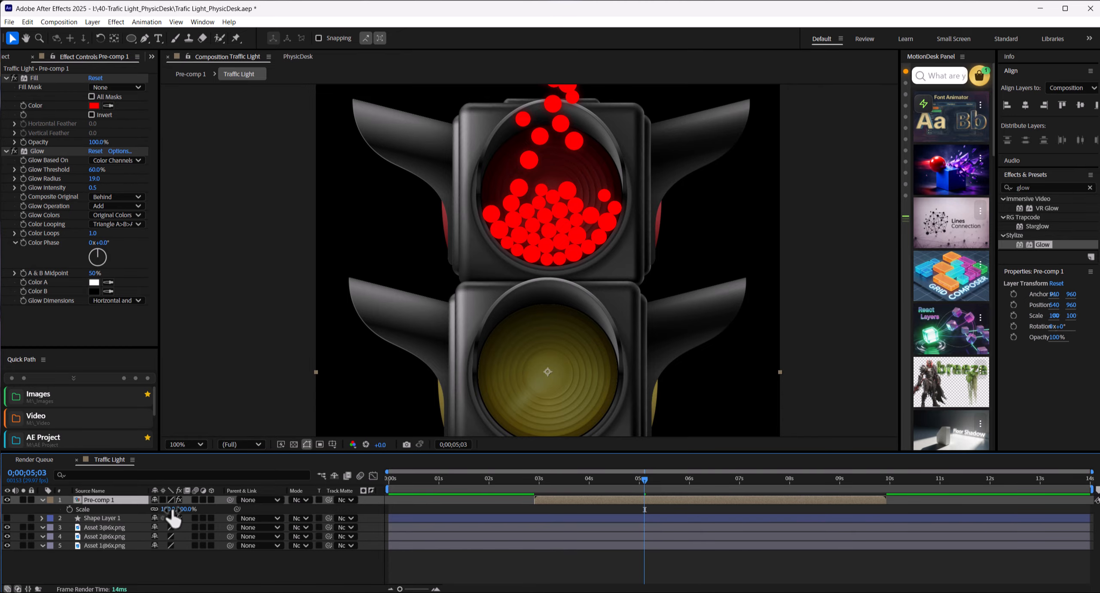
{"action": "left_click", "coordinate": [170, 510]}
{"action": "type", "text": "98"}
{"action": "key", "text": "Return"}
{"action": "key", "text": "Up"}
{"action": "key", "text": "Up"}
{"action": "key", "text": "Up"}
{"action": "key", "text": "Up"}
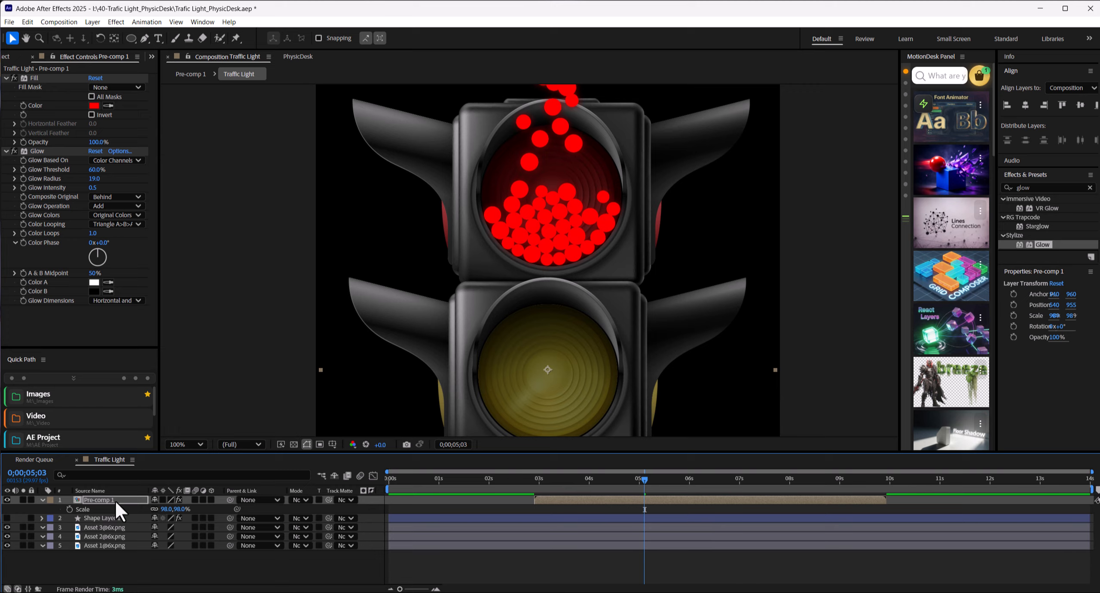
{"action": "key", "text": "s"}
{"action": "left_click_drag", "start_coordinate": [569, 483], "coordinate": [677, 486]}
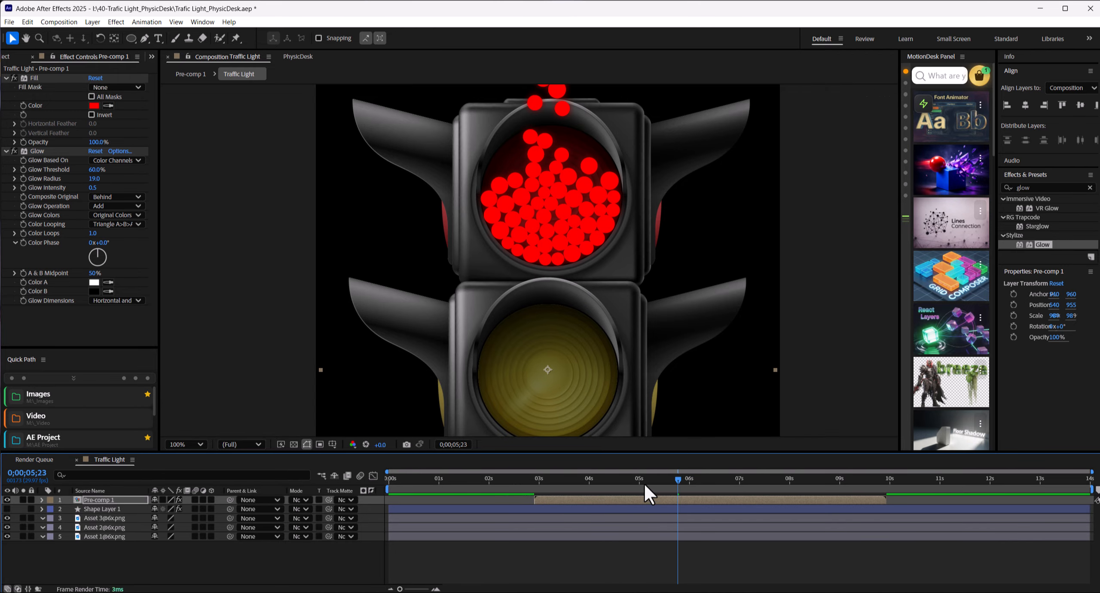
Step: Show Shape Layer 1 again and give its circle a solid green 00FF73 fill with no stroke
{"action": "left_click", "coordinate": [7, 508]}
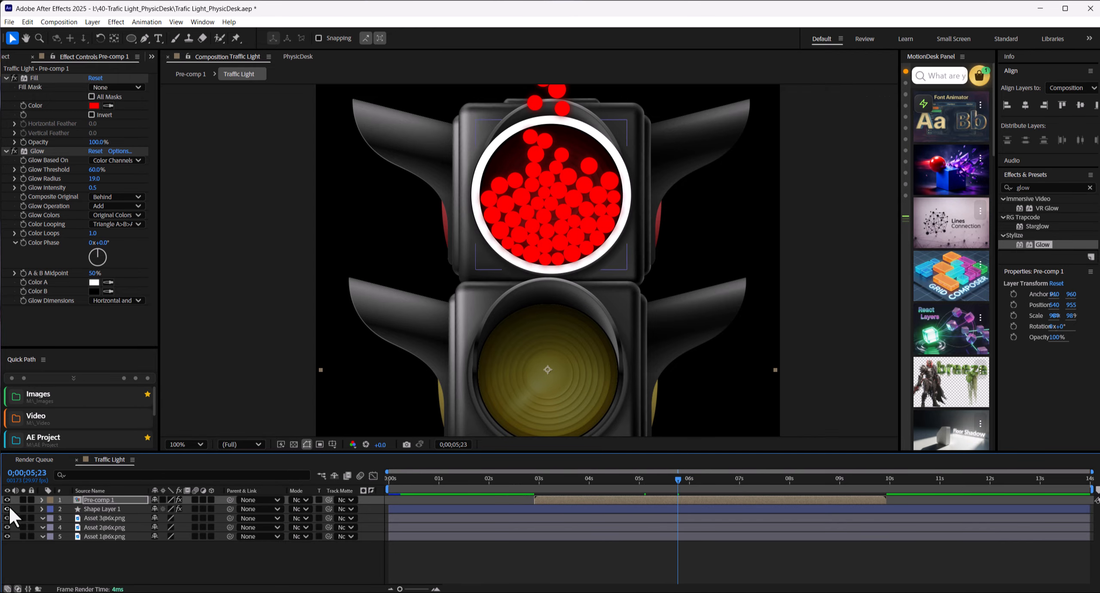
{"action": "left_click", "coordinate": [119, 509]}
{"action": "left_click", "coordinate": [129, 38]}
{"action": "left_click", "coordinate": [321, 38]}
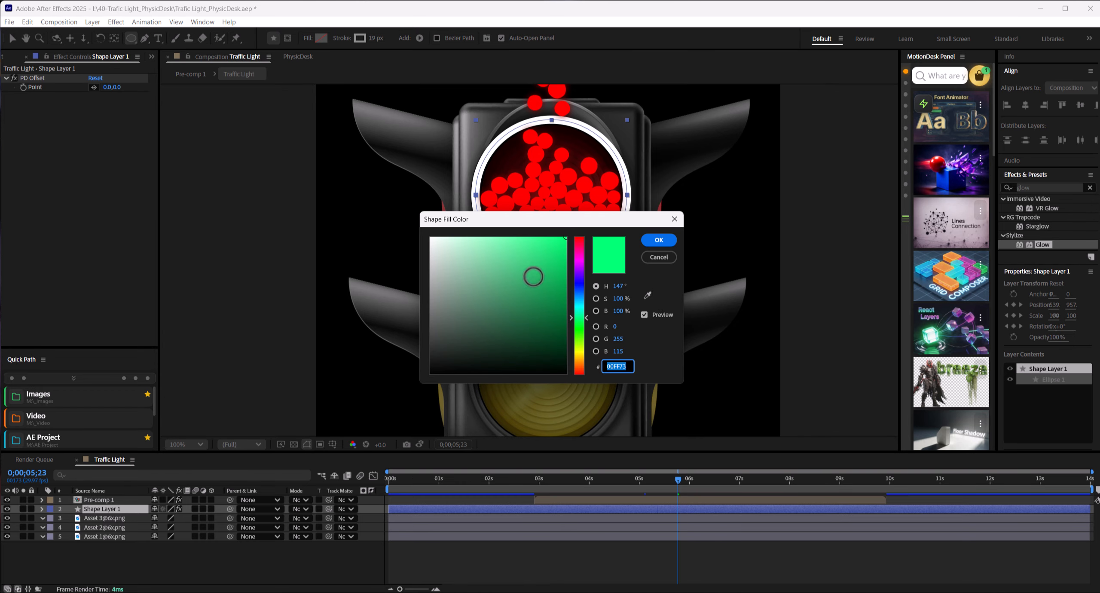
{"action": "key", "text": "Return"}
{"action": "left_click", "coordinate": [341, 38]}
{"action": "left_click", "coordinate": [495, 276]}
{"action": "key", "text": "Return"}
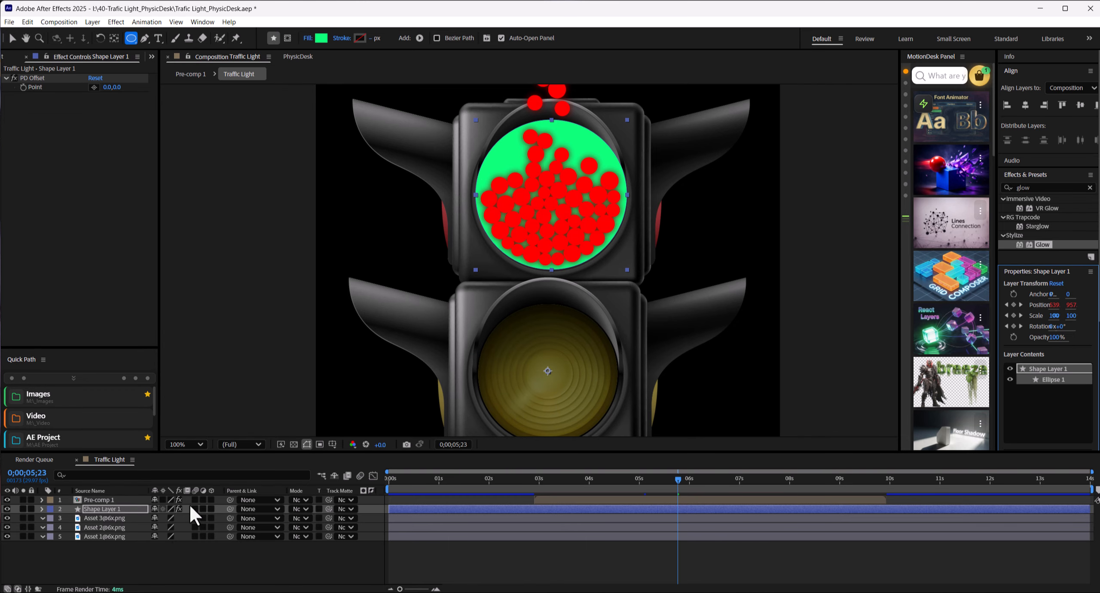
Step: Set Shape Layer 1 as Pre-comp 1's track matte and move the precomp to start at about 1.3 seconds
{"action": "left_click", "coordinate": [99, 500]}
{"action": "left_click_drag", "start_coordinate": [115, 505], "coordinate": [115, 508]}
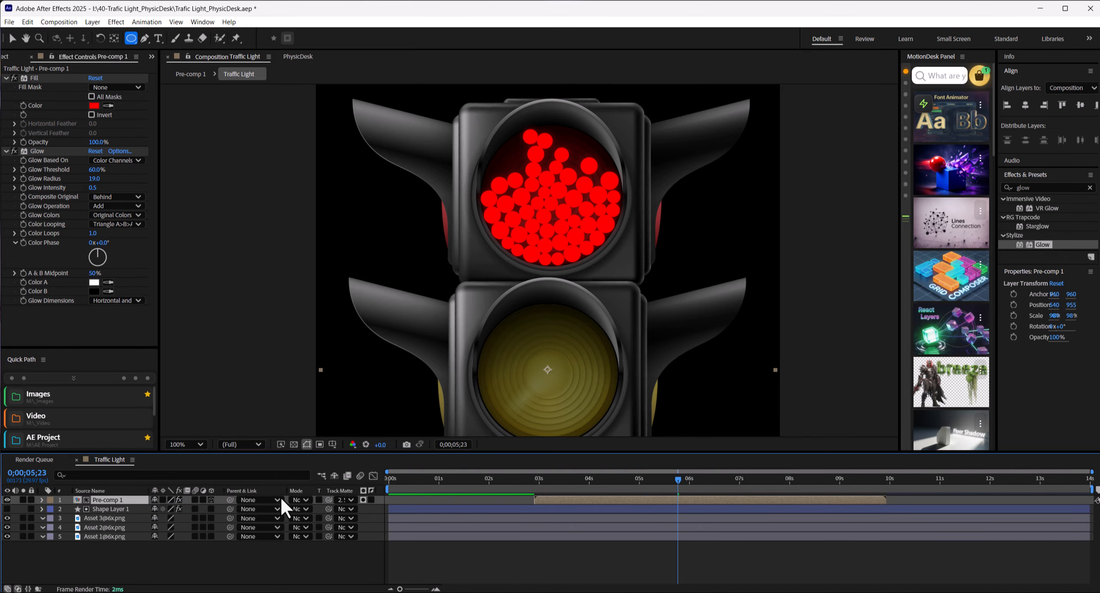
{"action": "left_click_drag", "start_coordinate": [678, 478], "coordinate": [545, 443]}
{"action": "left_click_drag", "start_coordinate": [549, 500], "coordinate": [466, 499]}
{"action": "left_click_drag", "start_coordinate": [469, 480], "coordinate": [487, 486]}
Step: With no layer selected, draw a closed curved Pen shape over the red lens and adjust its points to the lens edge
{"action": "left_click", "coordinate": [170, 560]}
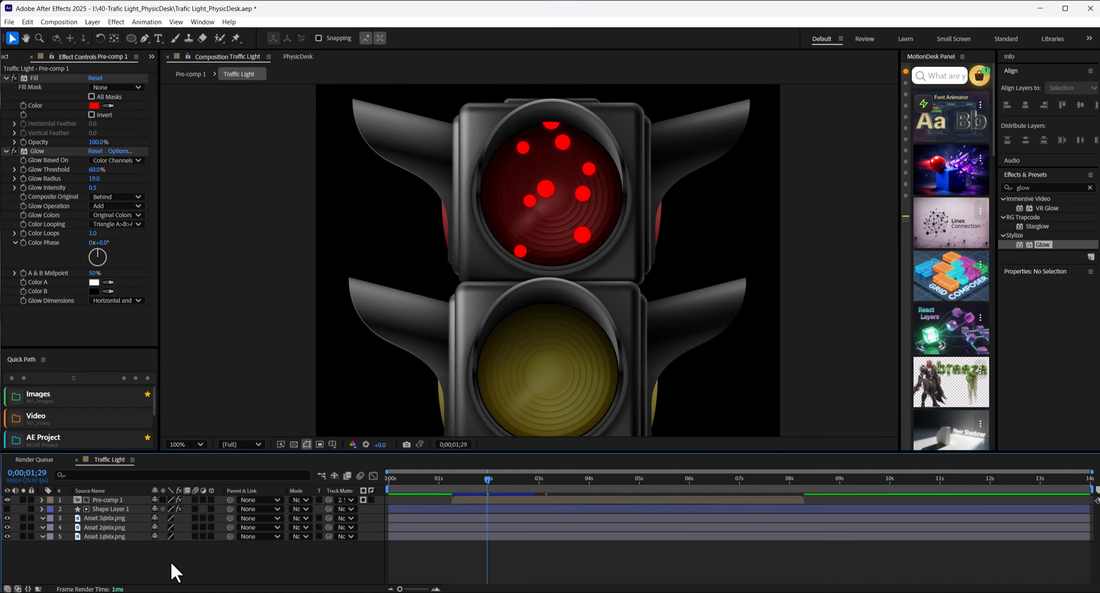
{"action": "left_click", "coordinate": [146, 38]}
{"action": "left_click", "coordinate": [486, 169]}
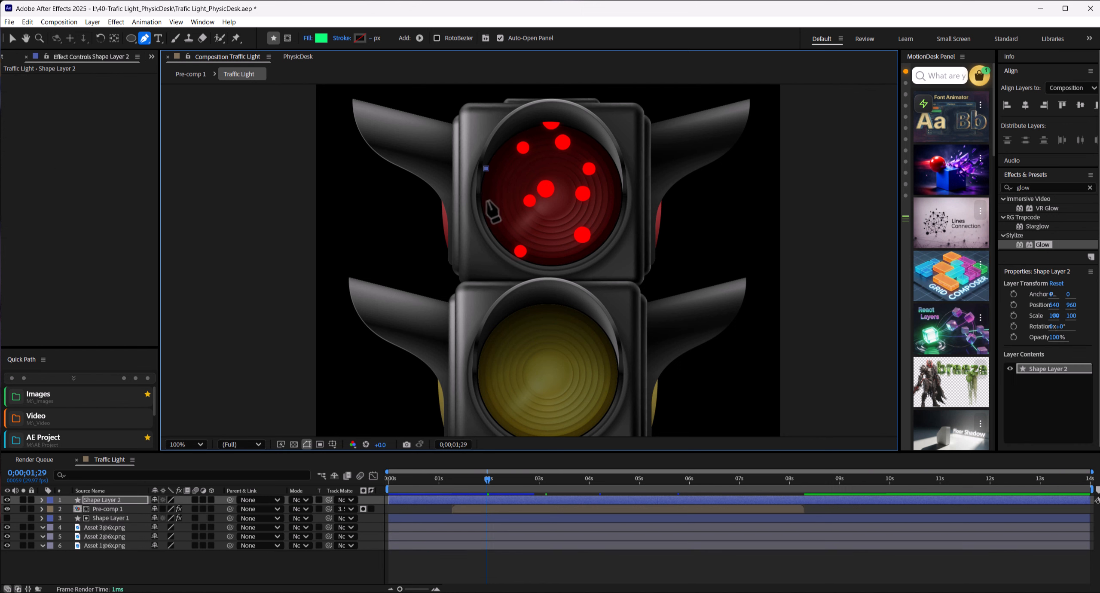
{"action": "left_click_drag", "start_coordinate": [483, 214], "coordinate": [602, 244]}
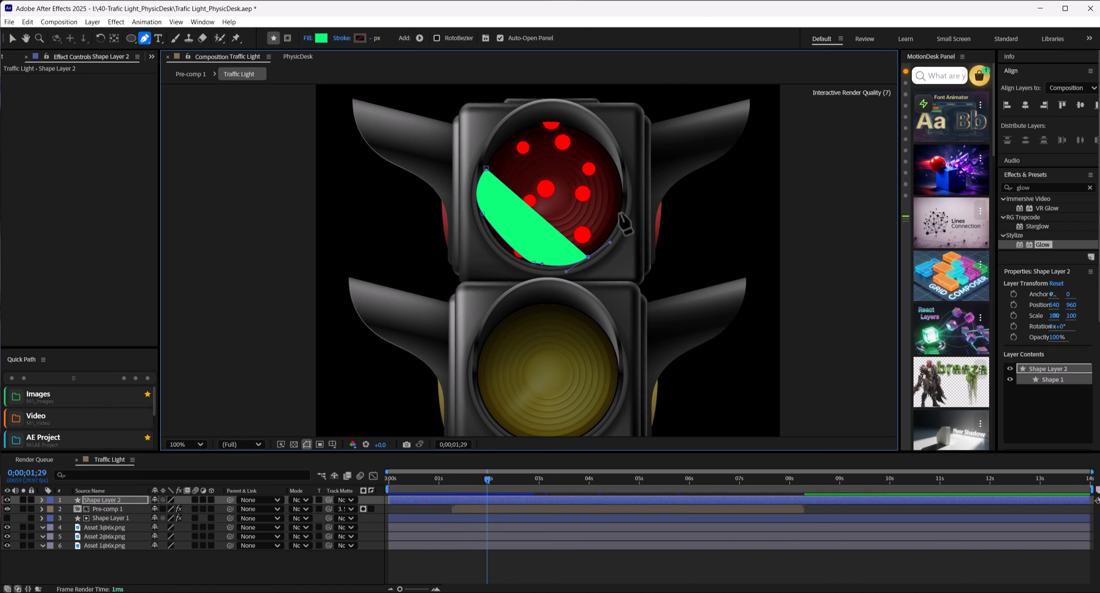
{"action": "left_click_drag", "start_coordinate": [622, 209], "coordinate": [615, 158]}
{"action": "left_click", "coordinate": [593, 125]}
{"action": "left_click_drag", "start_coordinate": [557, 106], "coordinate": [499, 130]}
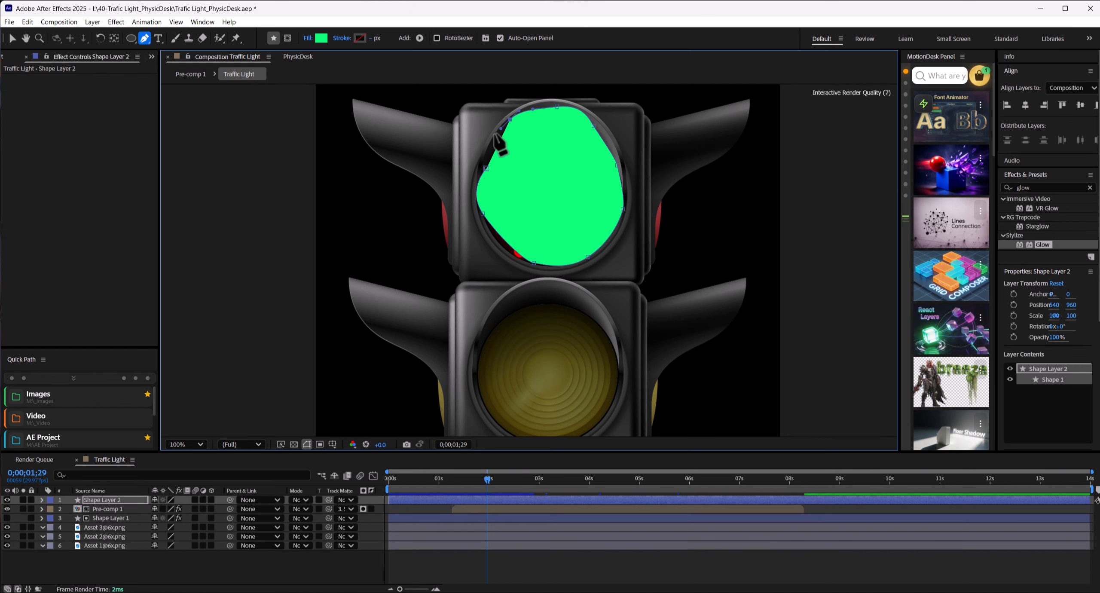
{"action": "left_click", "coordinate": [486, 169]}
{"action": "left_click_drag", "start_coordinate": [486, 168], "coordinate": [481, 167]}
{"action": "left_click_drag", "start_coordinate": [483, 214], "coordinate": [482, 221]}
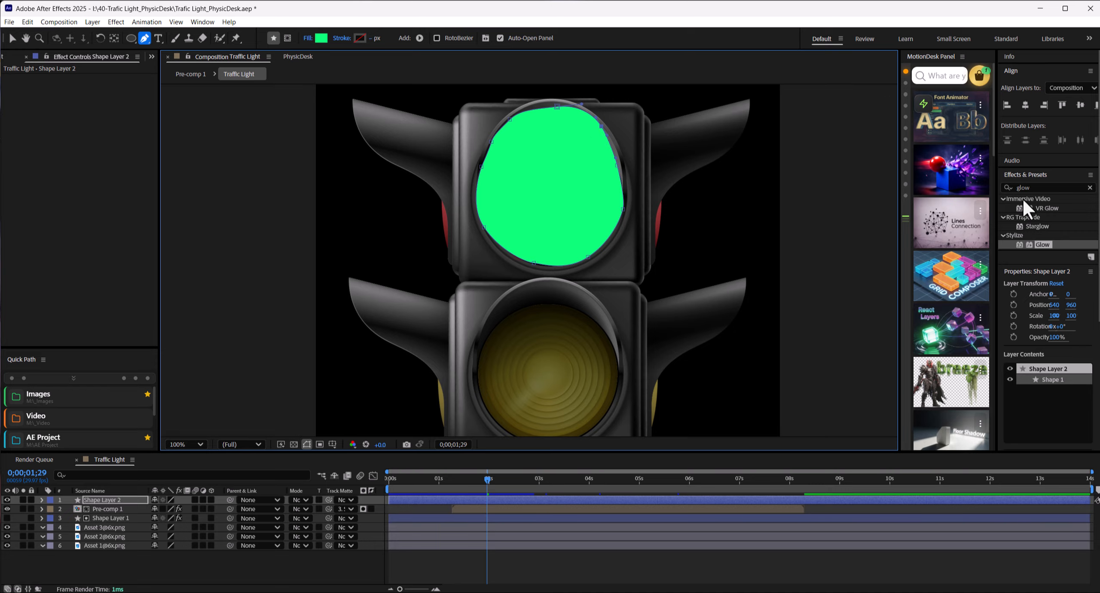
Step: Change the new lens shape's fill color to red FF0D0D
{"action": "left_click", "coordinate": [322, 37]}
{"action": "left_click_drag", "start_coordinate": [581, 254], "coordinate": [580, 230]}
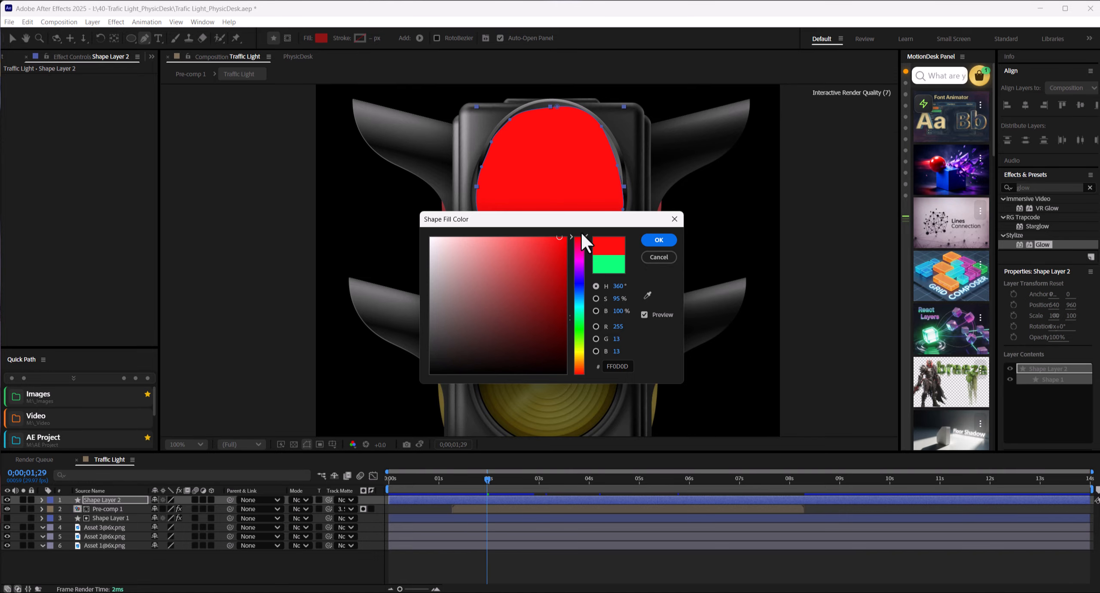
{"action": "left_click", "coordinate": [656, 237]}
Step: Apply Fast Box Blur to Shape Layer 2 with a Blur Radius of 20
{"action": "left_click", "coordinate": [124, 498]}
{"action": "left_click", "coordinate": [1039, 188]}
{"action": "type", "text": "fast b"}
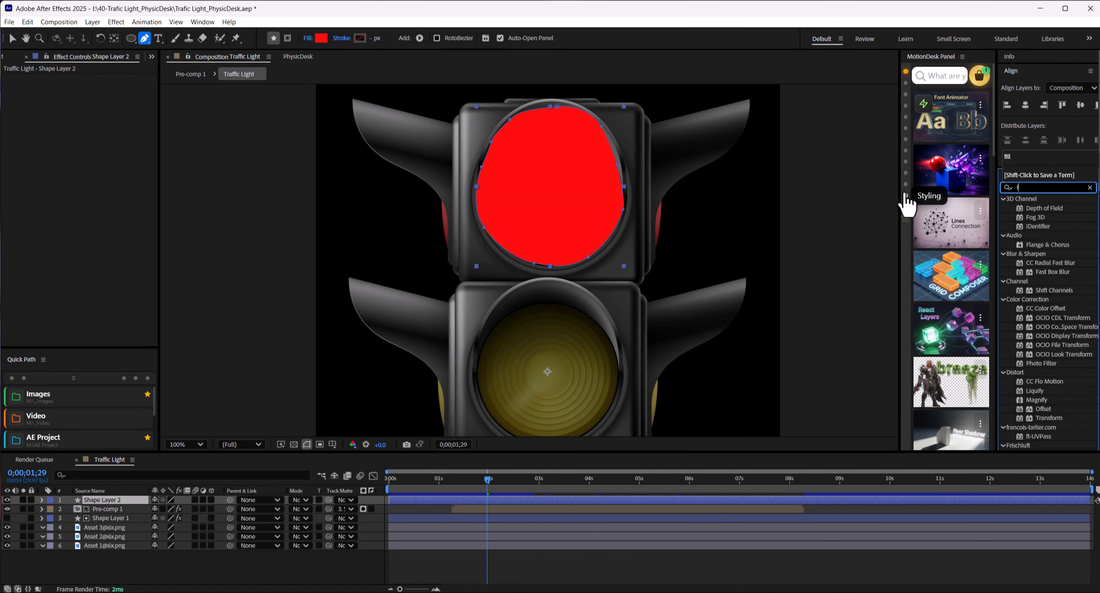
{"action": "left_click", "coordinate": [1060, 217]}
{"action": "left_click_drag", "start_coordinate": [1061, 215], "coordinate": [104, 87]}
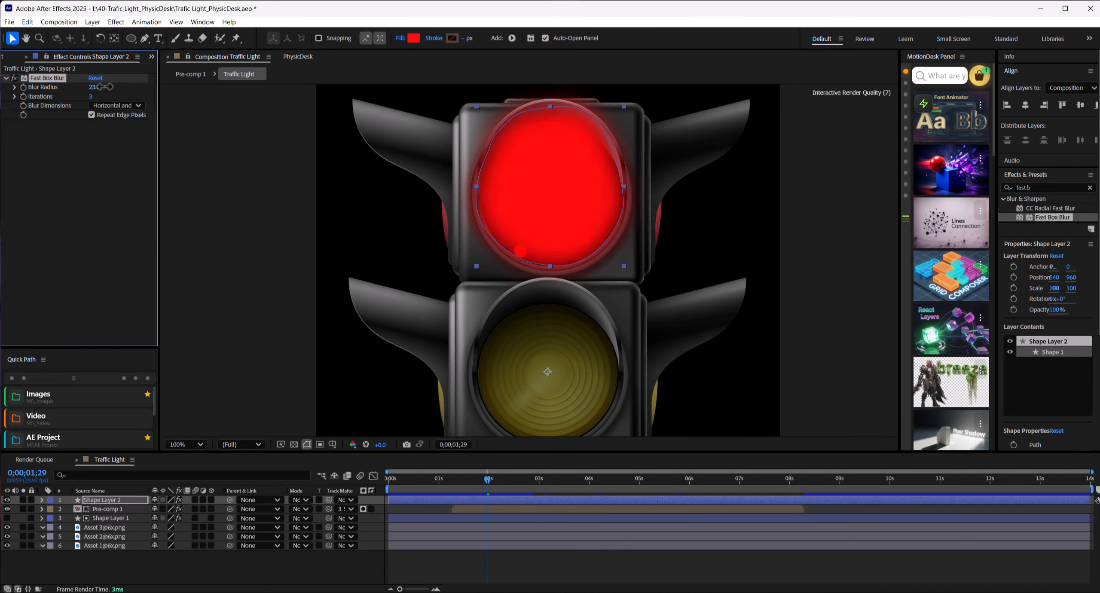
Step: Set Shape Layer 2's blending mode to Add and its opacity to 25%
{"action": "left_click", "coordinate": [145, 500]}
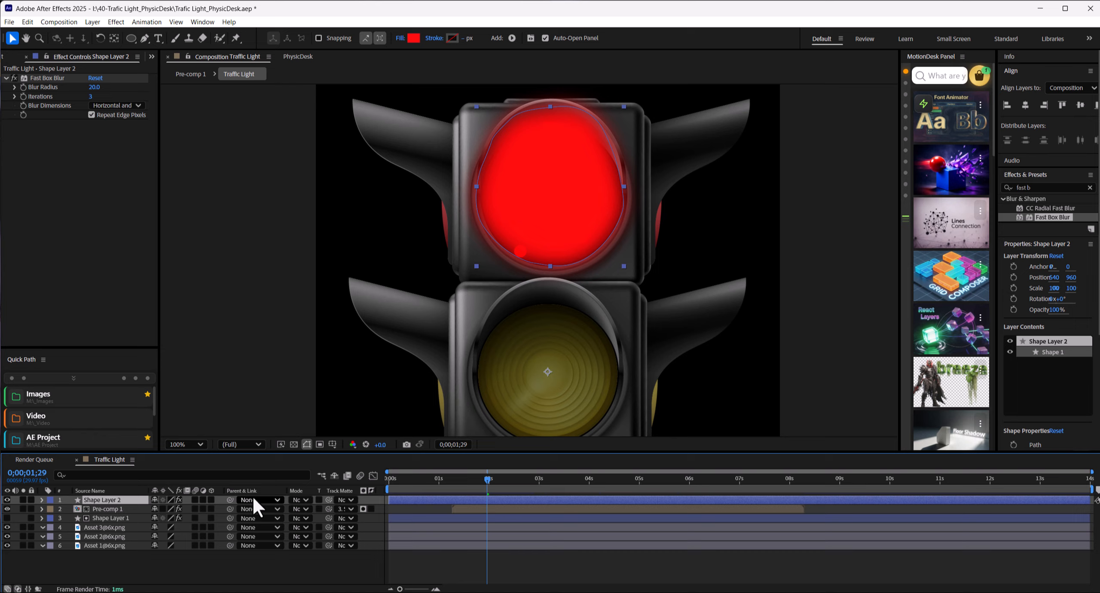
{"action": "left_click", "coordinate": [297, 500]}
{"action": "left_click", "coordinate": [314, 148]}
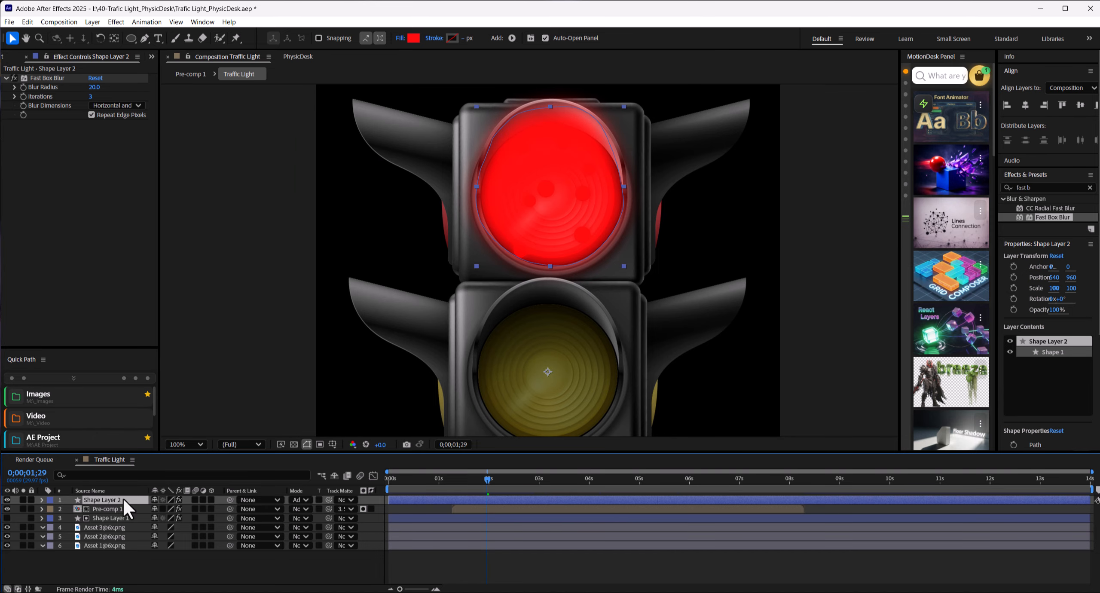
{"action": "key", "text": "t"}
{"action": "left_click_drag", "start_coordinate": [188, 510], "coordinate": [155, 510]}
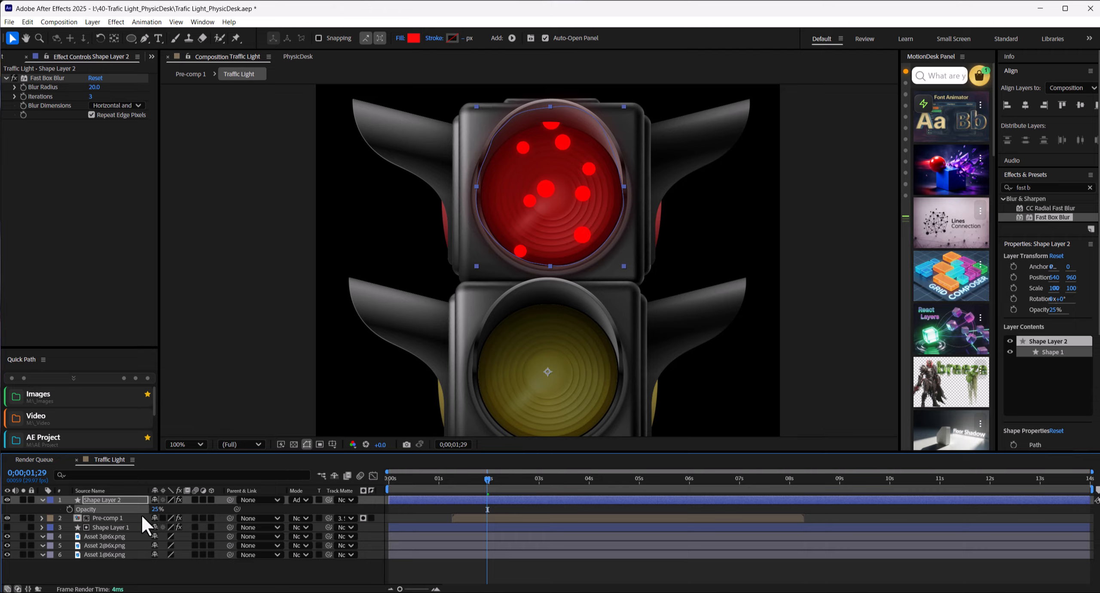
Step: Toggle Shape Layer 2's visibility repeatedly to compare the red lens with and without the soft glow
{"action": "left_click", "coordinate": [115, 564]}
{"action": "left_click", "coordinate": [7, 499]}
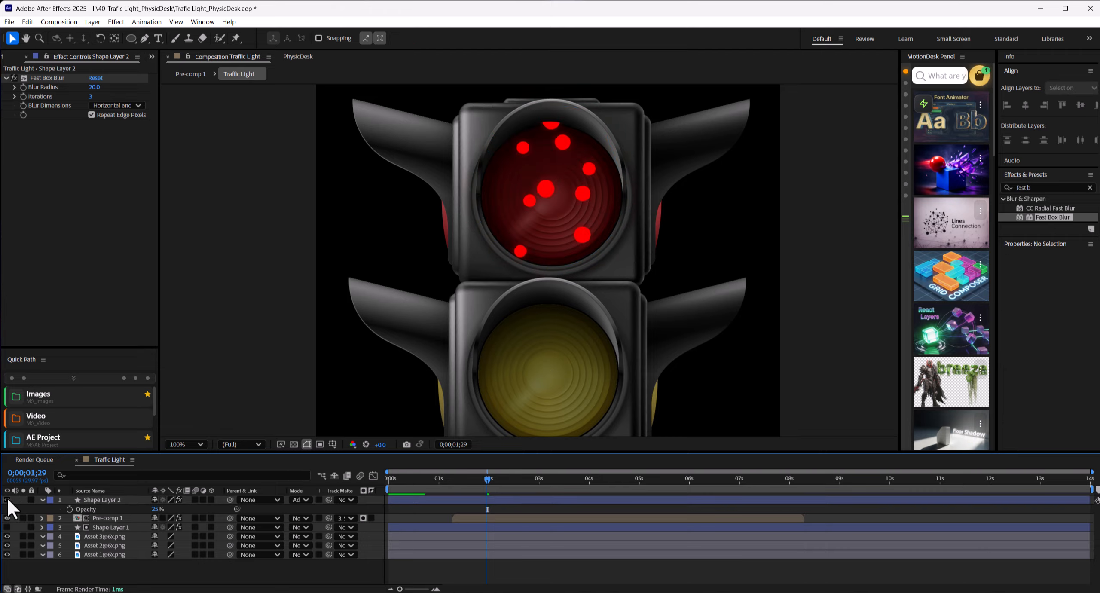
{"action": "left_click", "coordinate": [7, 499]}
{"action": "left_click", "coordinate": [7, 499]}
{"action": "left_click", "coordinate": [7, 499]}
{"action": "left_click", "coordinate": [7, 499]}
{"action": "left_click", "coordinate": [8, 498]}
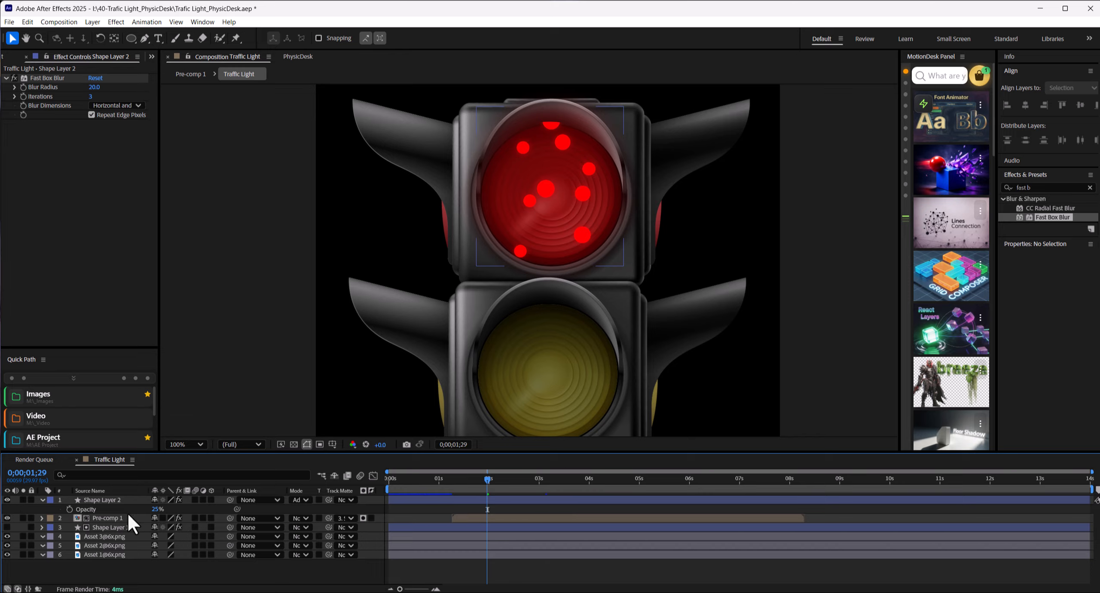
Step: Trim Shape Layer 2's start to match Pre-comp 1 and keyframe its opacity from 0% near that start to 25% at 0;00;05;04
{"action": "left_click", "coordinate": [117, 517]}
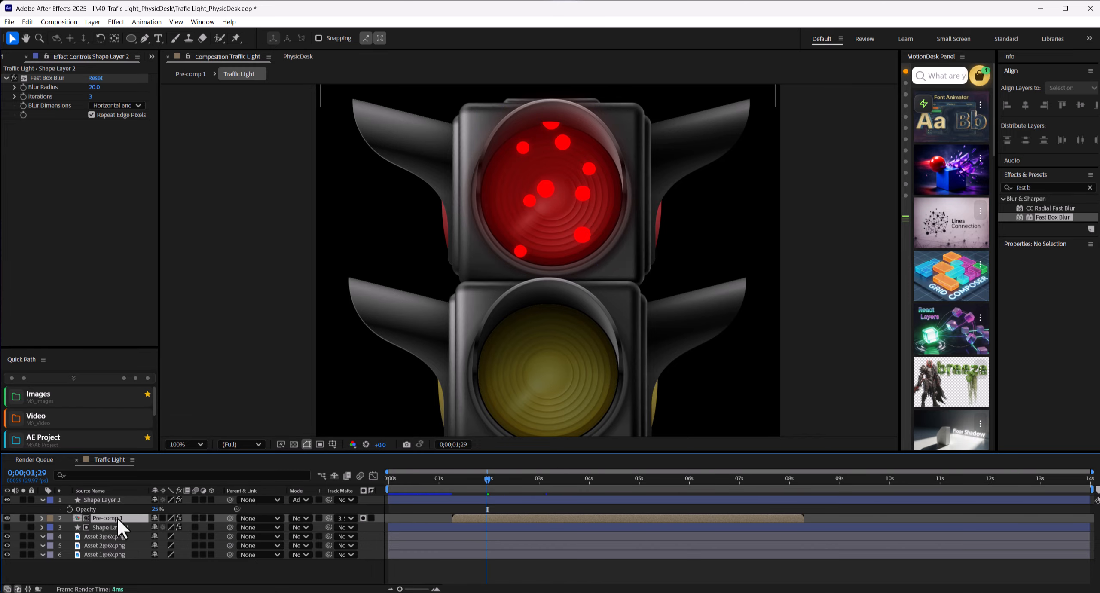
{"action": "left_click", "coordinate": [482, 498]}
{"action": "left_click_drag", "start_coordinate": [487, 480], "coordinate": [647, 484]}
{"action": "left_click", "coordinate": [70, 509]}
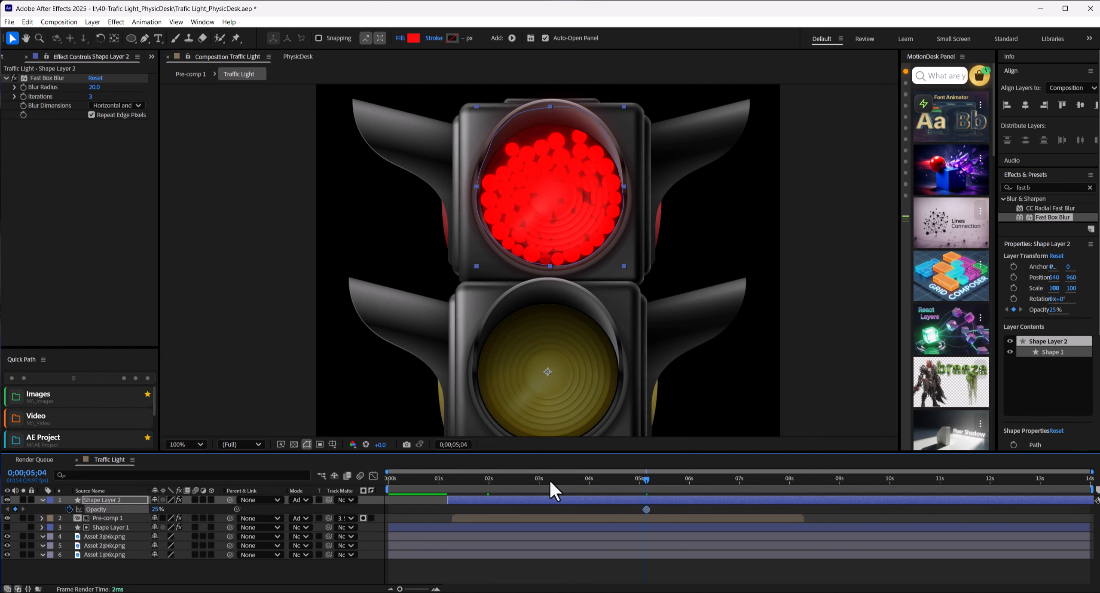
{"action": "left_click_drag", "start_coordinate": [549, 480], "coordinate": [454, 485]}
{"action": "left_click_drag", "start_coordinate": [154, 508], "coordinate": [128, 508]}
{"action": "left_click", "coordinate": [328, 562]}
{"action": "left_click_drag", "start_coordinate": [452, 480], "coordinate": [683, 481]}
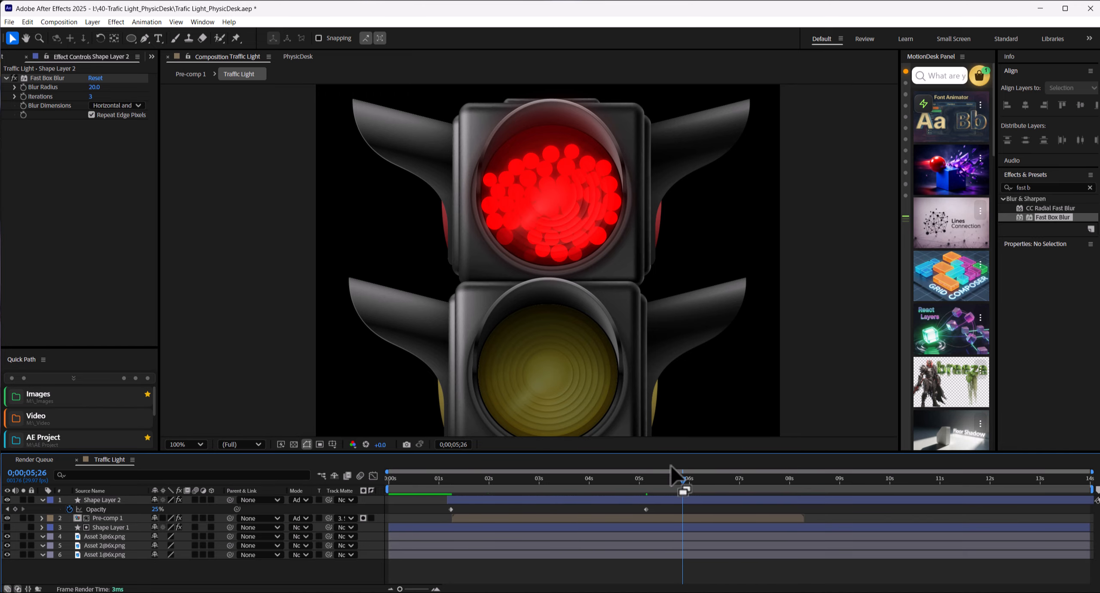
Step: Keyframe Shape Layer 2's opacity to 0% at the end of Pre-comp 1 and apply Easy Ease to the first and last keyframes
{"action": "left_click", "coordinate": [301, 518]}
{"action": "left_click", "coordinate": [322, 62]}
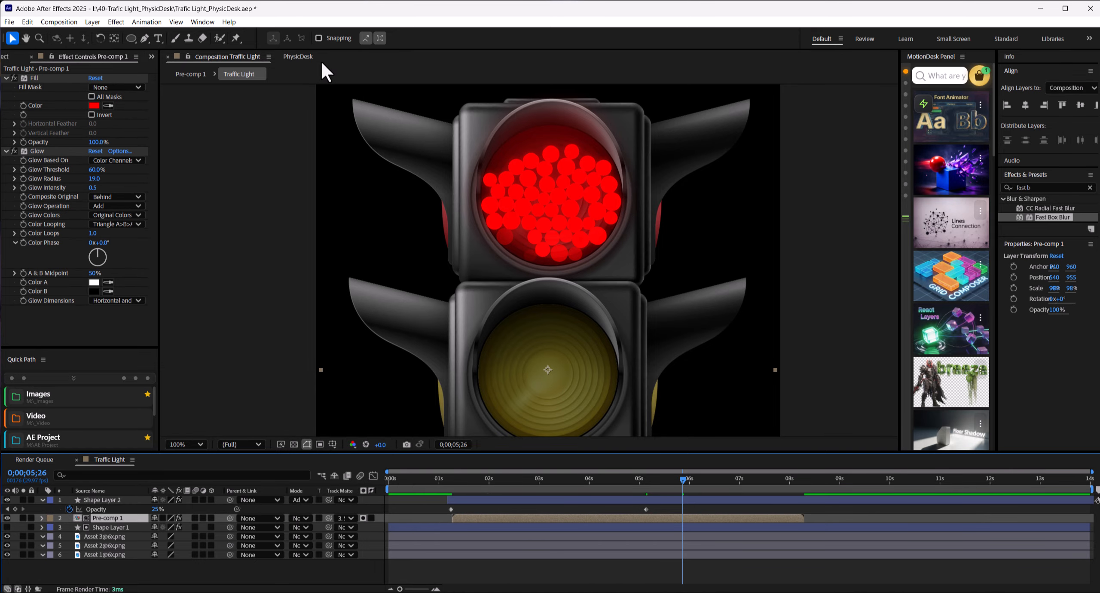
{"action": "left_click_drag", "start_coordinate": [696, 486], "coordinate": [497, 486]}
{"action": "left_click", "coordinate": [451, 509]}
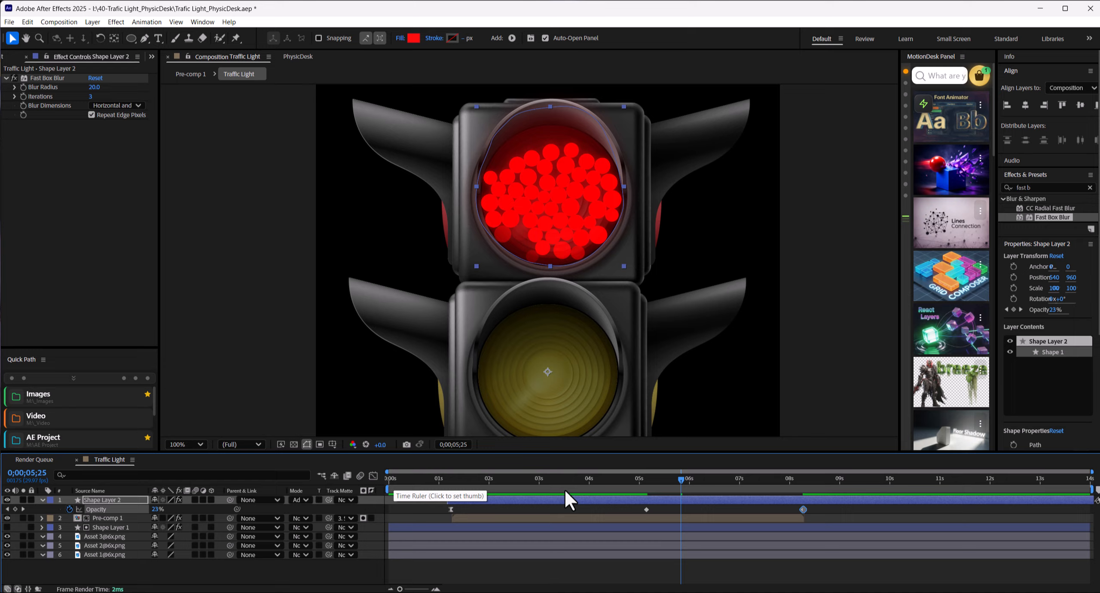
{"action": "right_click", "coordinate": [803, 510]}
{"action": "mouse_move", "coordinate": [852, 484]}
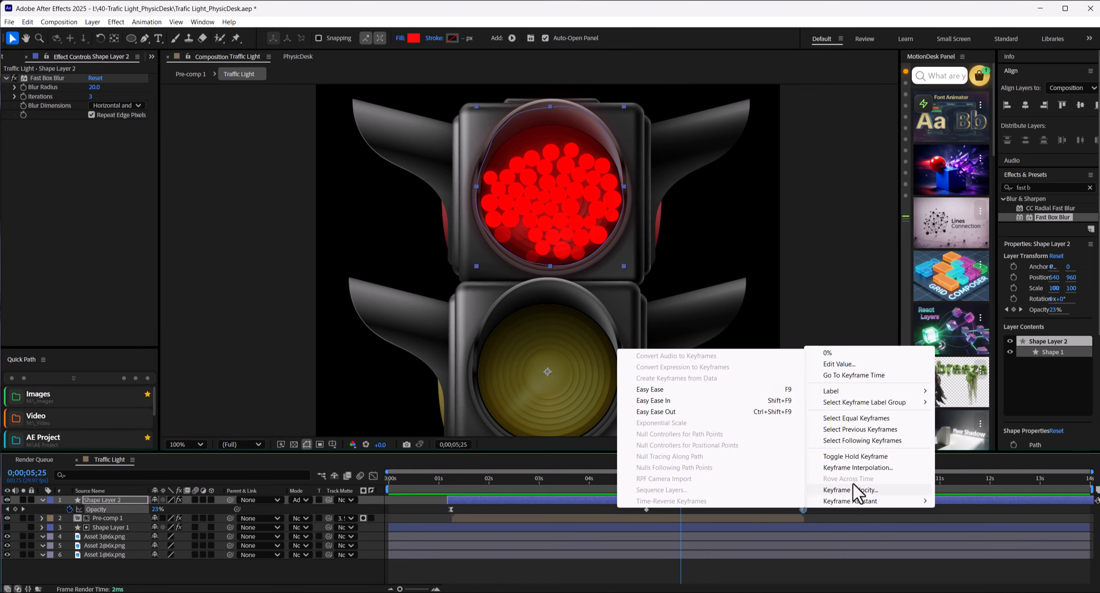
{"action": "left_click", "coordinate": [679, 389]}
Step: Trim the end of Shape Layer 2 to 0;00;08;09 and collapse its properties
{"action": "left_click", "coordinate": [804, 478]}
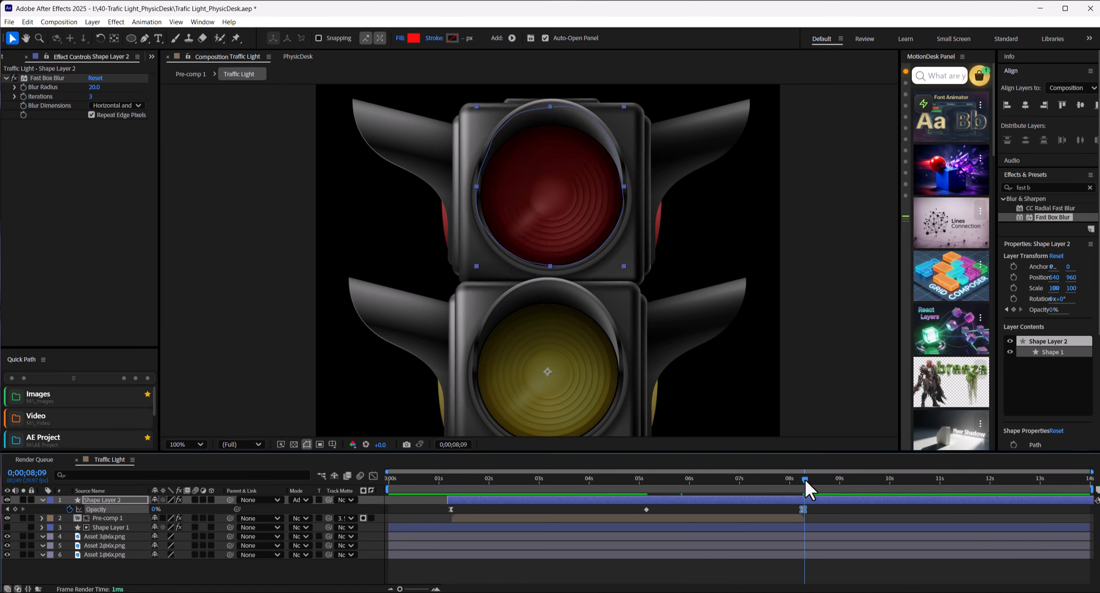
{"action": "left_click_drag", "start_coordinate": [804, 477], "coordinate": [690, 488]}
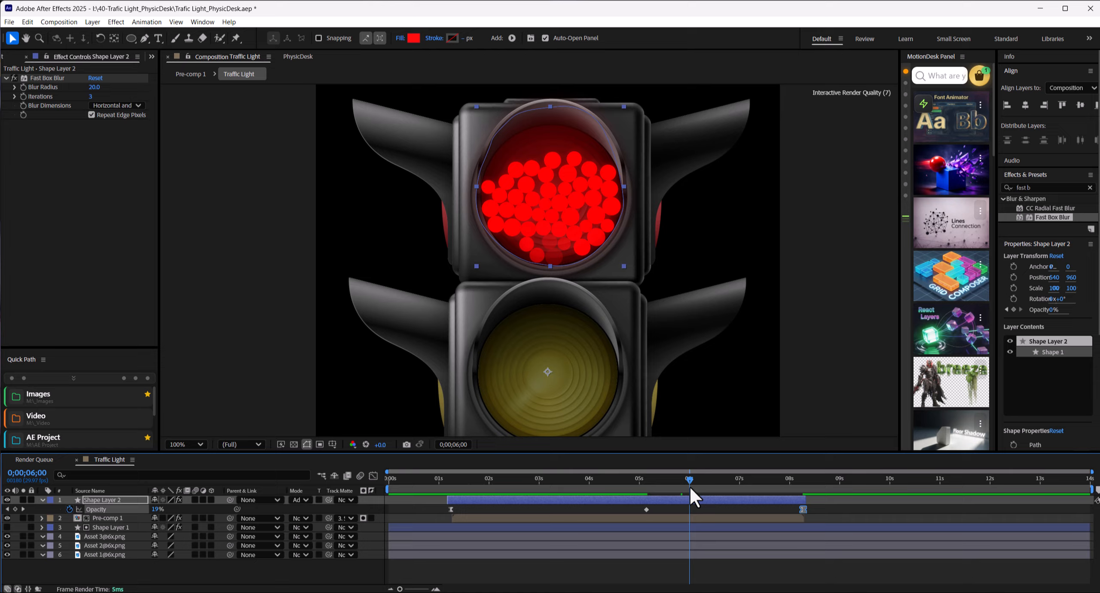
{"action": "left_click", "coordinate": [43, 500]}
Step: Rename Pre-comp 1 and Shape Layer 2 to Red, and Shape Layer 1 to Red_Matte
{"action": "left_click", "coordinate": [113, 509]}
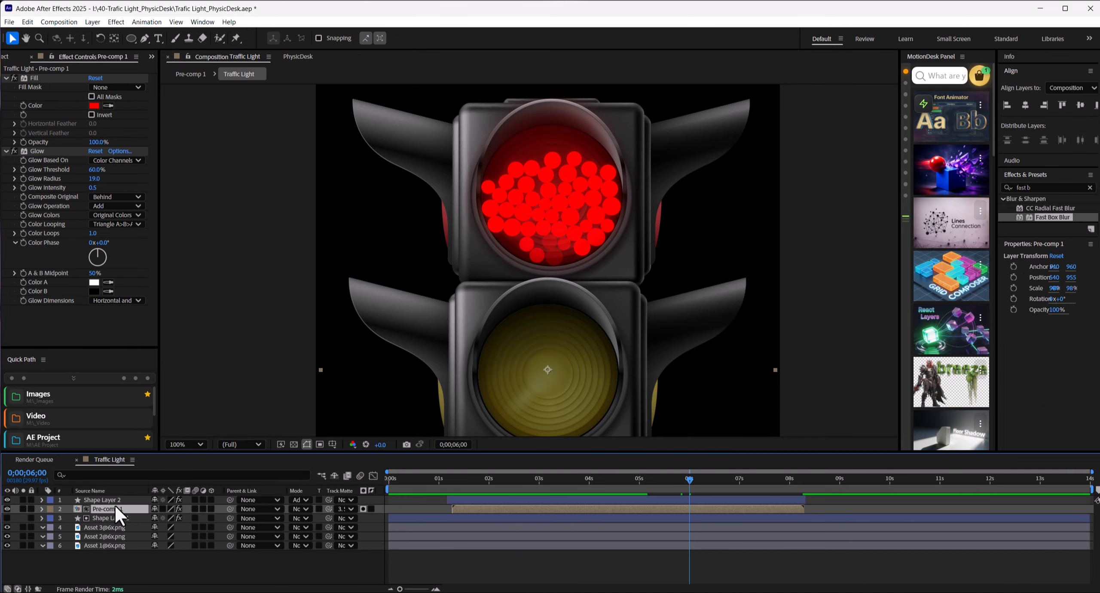
{"action": "key", "text": "Return"}
{"action": "key", "text": "Return"}
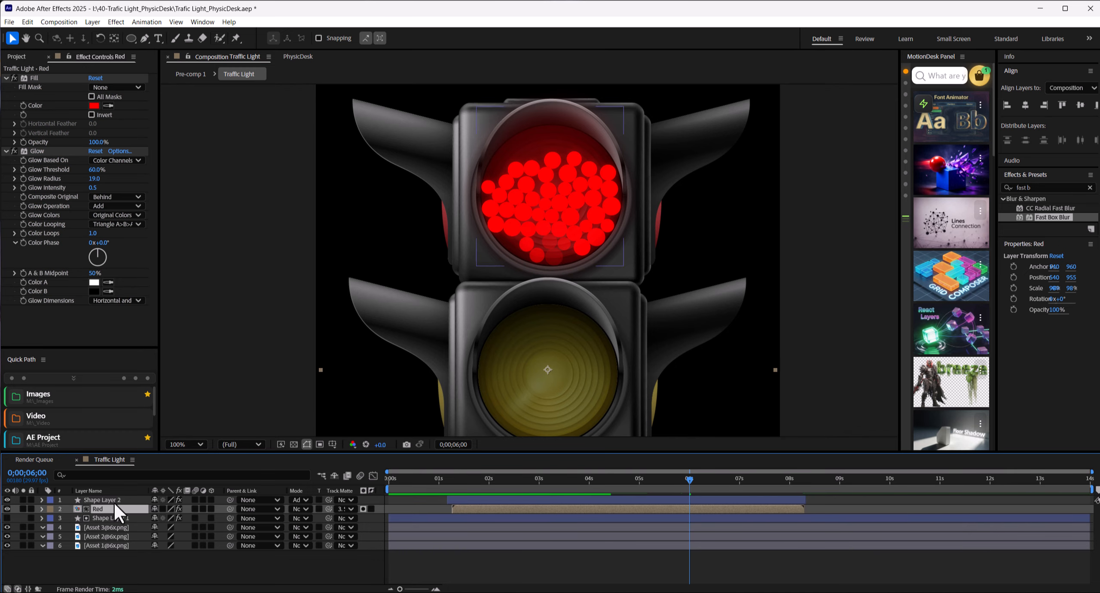
{"action": "left_click", "coordinate": [115, 500]}
{"action": "key", "text": "Return"}
{"action": "type", "text": "Red"}
{"action": "key", "text": "Return"}
{"action": "left_click", "coordinate": [124, 518]}
{"action": "key", "text": "Return"}
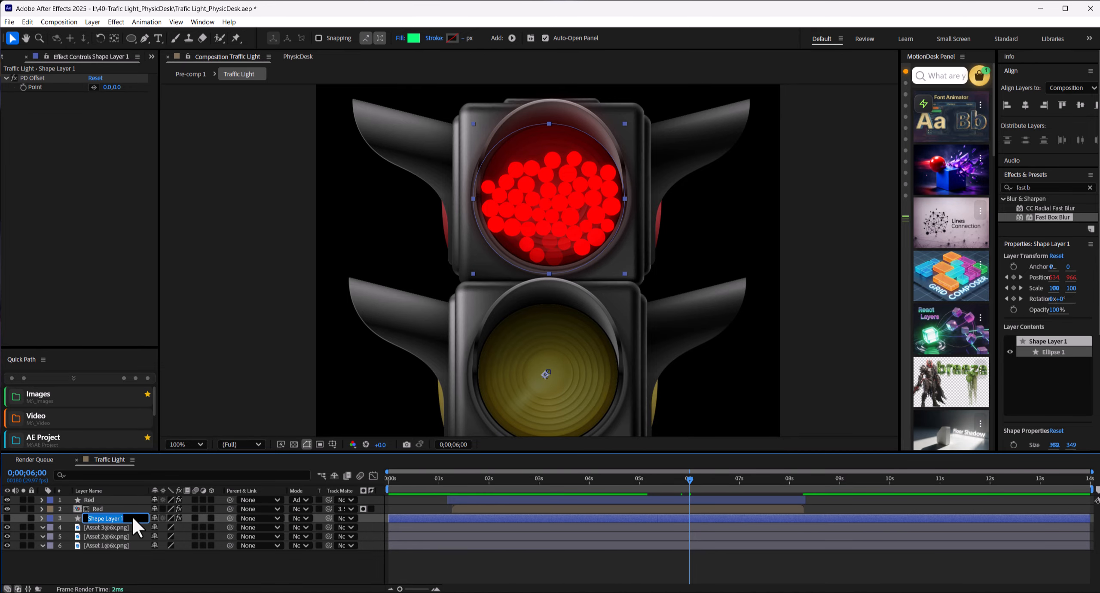
{"action": "type", "text": "Red_Matte"}
{"action": "key", "text": "Return"}
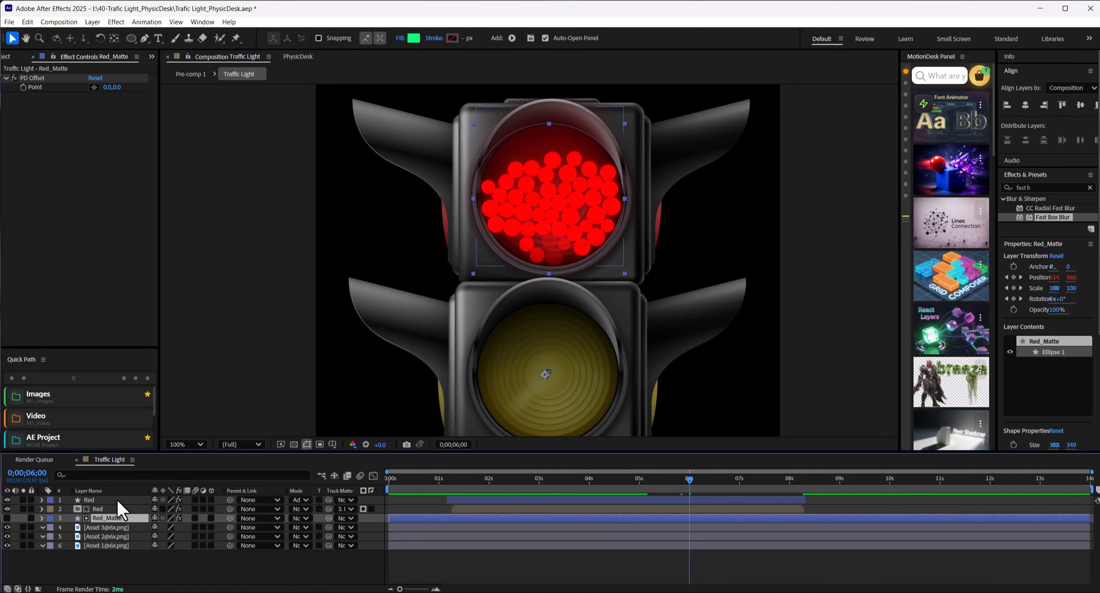
Step: Duplicate the two Red layers and Red_Matte, and move the copies down onto the yellow lens
{"action": "left_click", "coordinate": [117, 498], "text": "shift"}
{"action": "key", "text": "ctrl+d"}
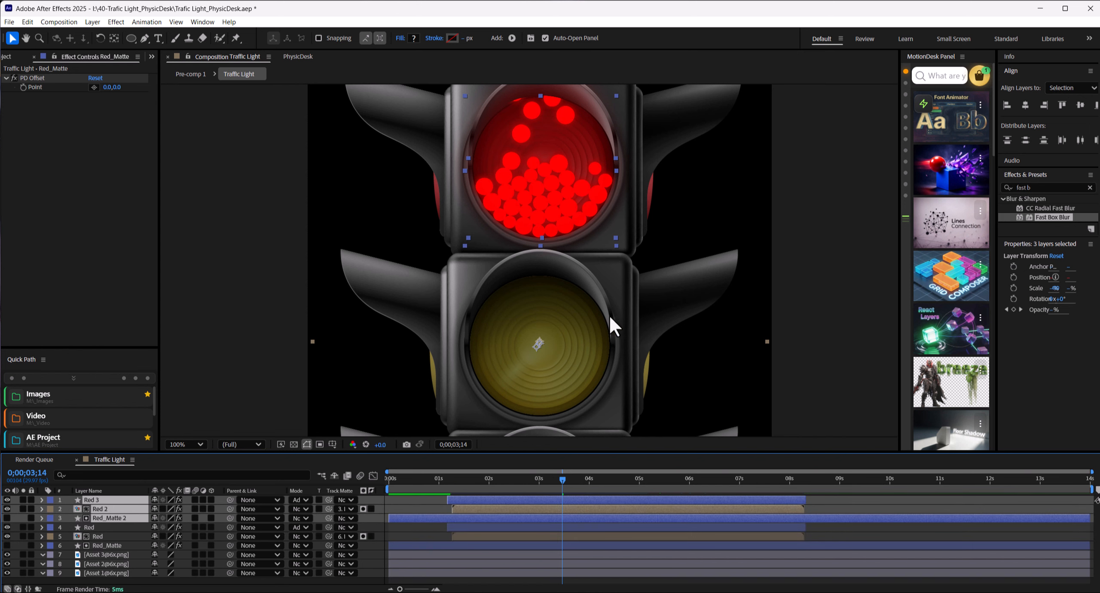
{"action": "left_click_drag", "start_coordinate": [550, 227], "coordinate": [551, 380]}
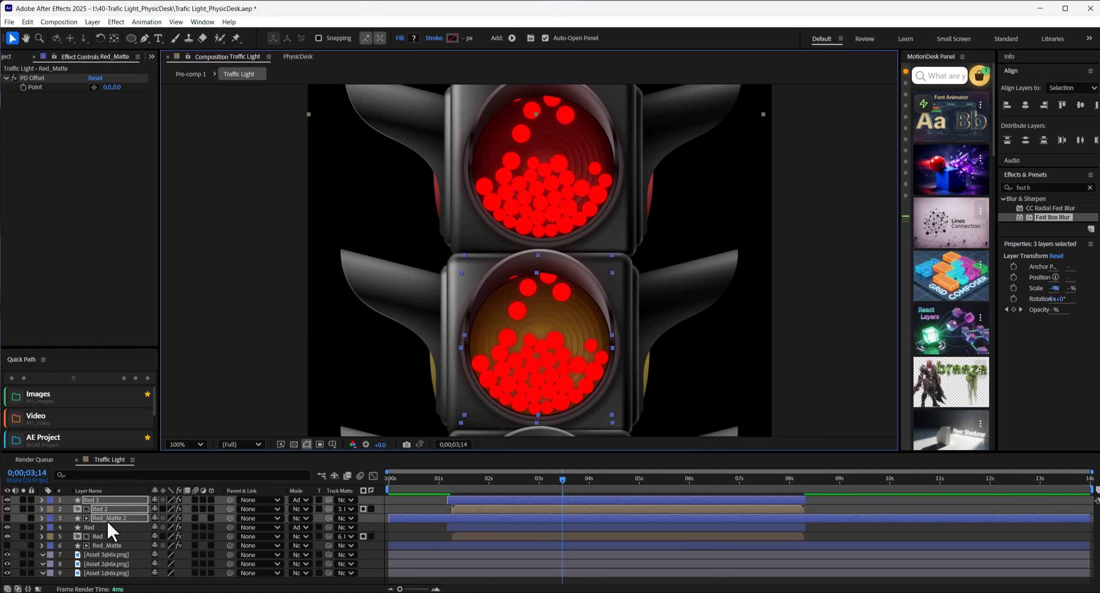
Step: Rename the duplicated glow and particle layers to Yellow and the duplicated matte to Yellow_Matte
{"action": "left_click", "coordinate": [100, 498]}
{"action": "key", "text": "Return"}
{"action": "type", "text": "Yellow"}
{"action": "key", "text": "Return"}
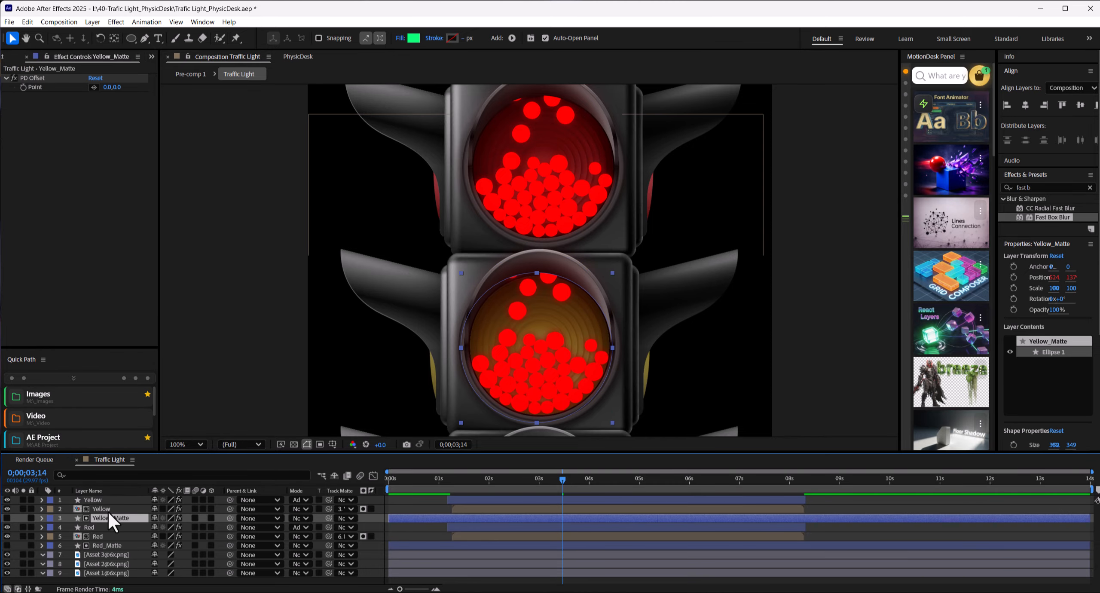
Step: Change the Yellow glow shape's fill and the Yellow particle layer's Fill effect color to yellow
{"action": "left_click", "coordinate": [414, 39]}
{"action": "left_click_drag", "start_coordinate": [554, 219], "coordinate": [623, 163]}
{"action": "left_click_drag", "start_coordinate": [647, 275], "coordinate": [647, 300]}
{"action": "left_click_drag", "start_coordinate": [619, 163], "coordinate": [732, 184]}
{"action": "left_click", "coordinate": [745, 205]}
{"action": "left_click", "coordinate": [839, 205]}
{"action": "left_click", "coordinate": [113, 509]}
{"action": "left_click", "coordinate": [94, 105]}
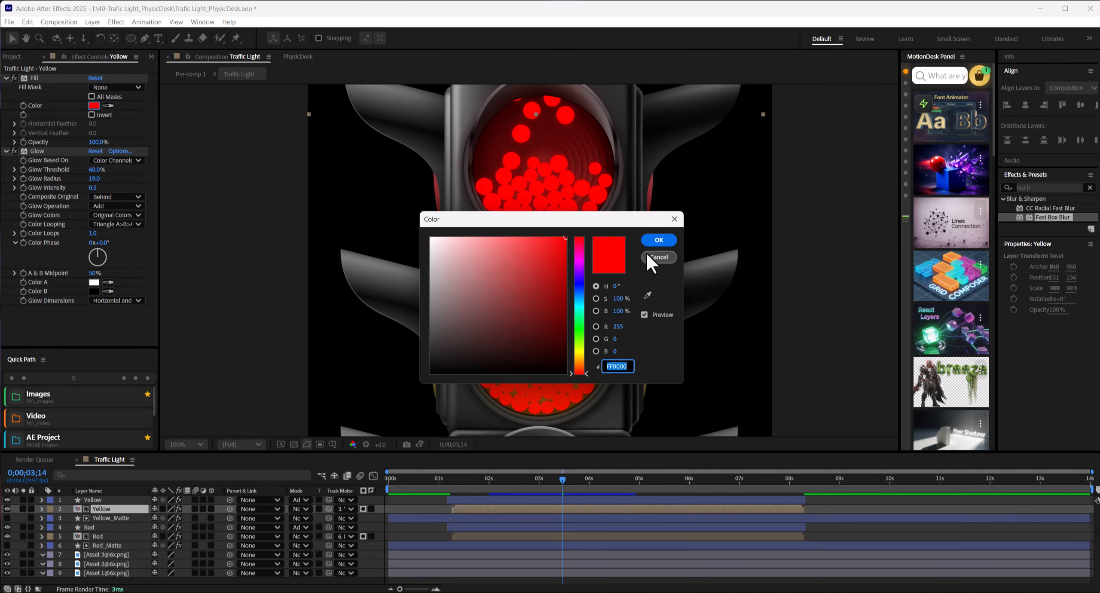
{"action": "left_click_drag", "start_coordinate": [640, 219], "coordinate": [938, 184]}
{"action": "type", "text": "FFCB00"}
{"action": "left_click", "coordinate": [954, 206]}
Step: Align Yellow_Matte with the yellow lens and shift the three yellow layers in time to start at about 5 seconds
{"action": "left_click", "coordinate": [110, 518]}
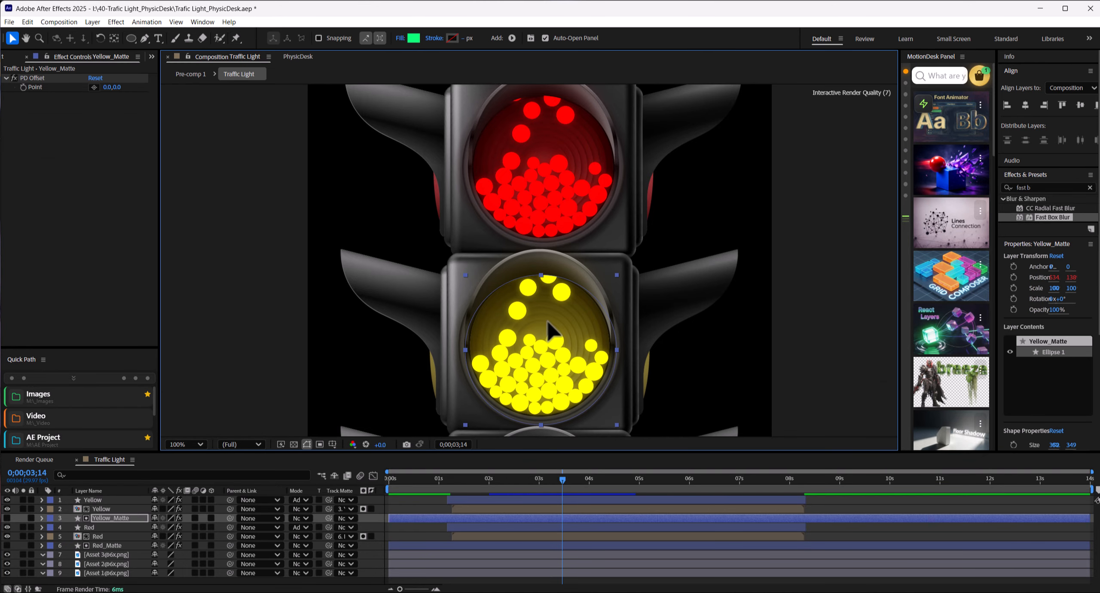
{"action": "left_click", "coordinate": [468, 502], "text": "shift"}
{"action": "left_click_drag", "start_coordinate": [471, 507], "coordinate": [584, 479]}
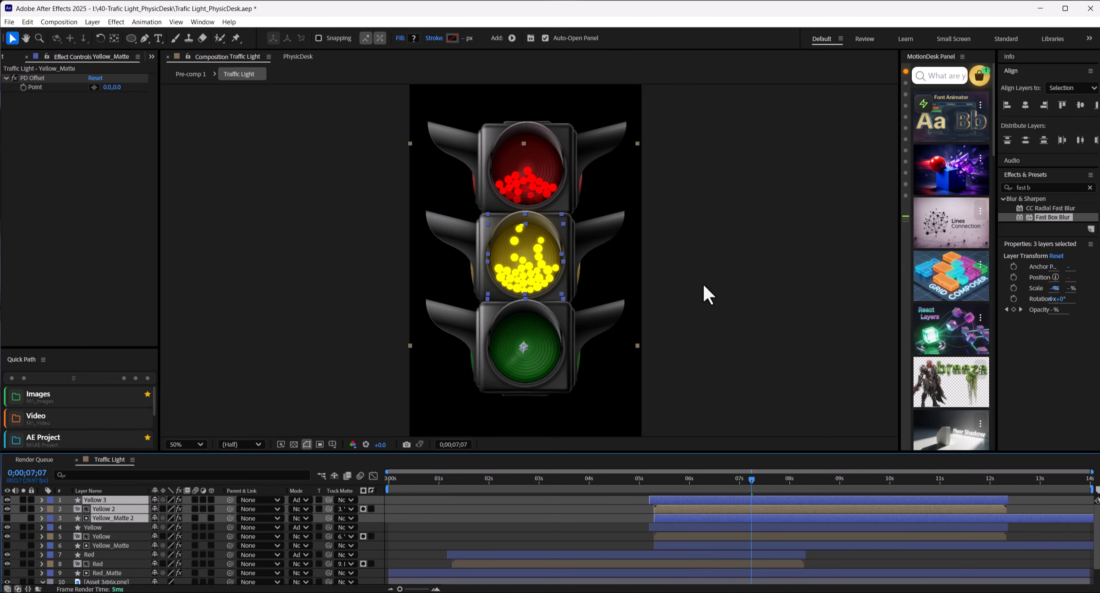
Step: Duplicate the three yellow layers and position the copies over the green lens
{"action": "left_click_drag", "start_coordinate": [541, 275], "coordinate": [542, 368]}
{"action": "scroll", "coordinate": [550, 409], "scroll_direction": "up", "scroll_amount": 2}
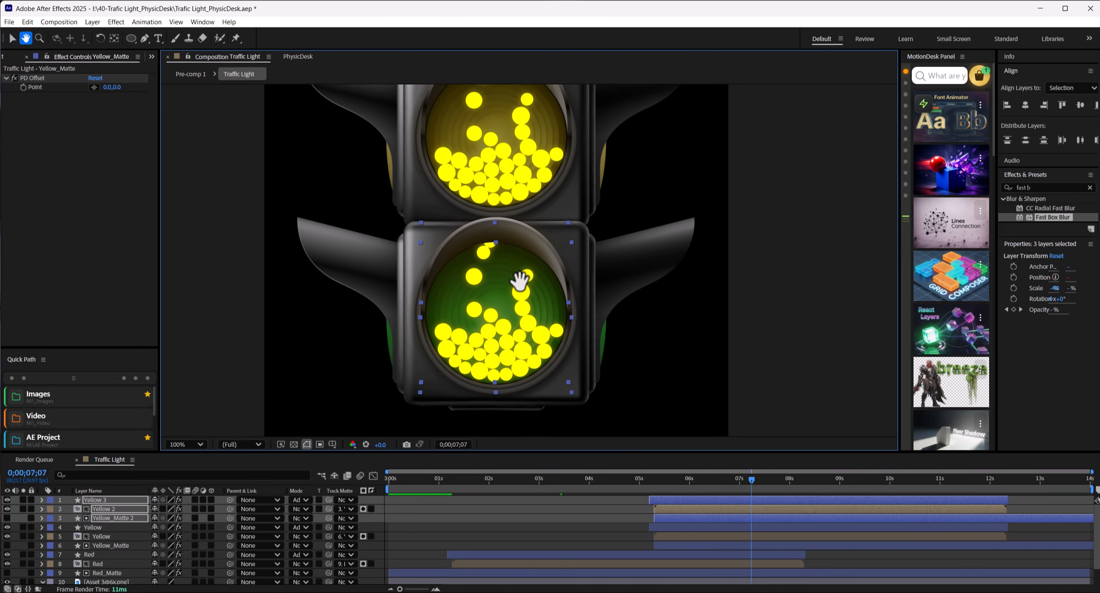
{"action": "key", "text": "Down"}
{"action": "key", "text": "Down"}
{"action": "key", "text": "Down"}
Step: Rename the new glow and particle copies to Green and the new matte copy to Green_Matte
{"action": "left_click", "coordinate": [97, 527]}
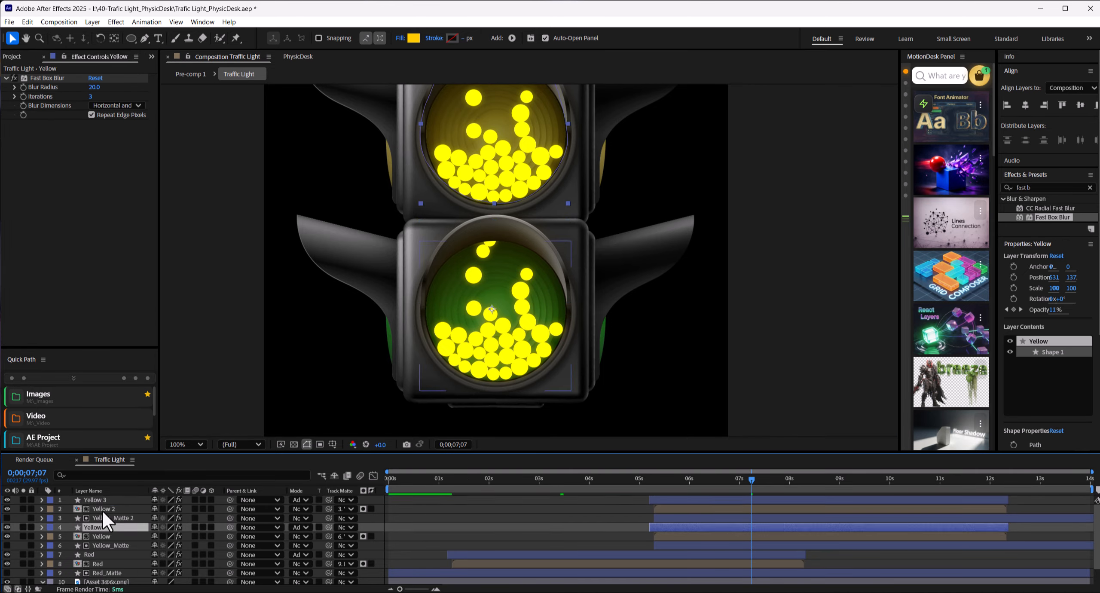
{"action": "left_click", "coordinate": [98, 499]}
{"action": "key", "text": "Return"}
{"action": "type", "text": "Green"}
{"action": "left_click_drag", "start_coordinate": [107, 499], "coordinate": [51, 500]}
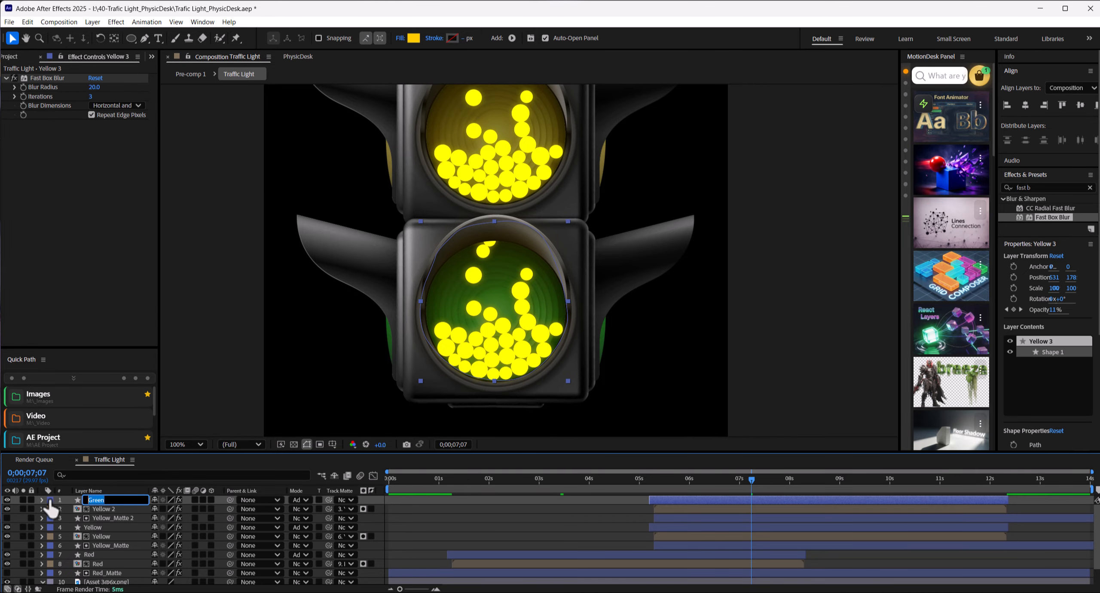
{"action": "key", "text": "Return"}
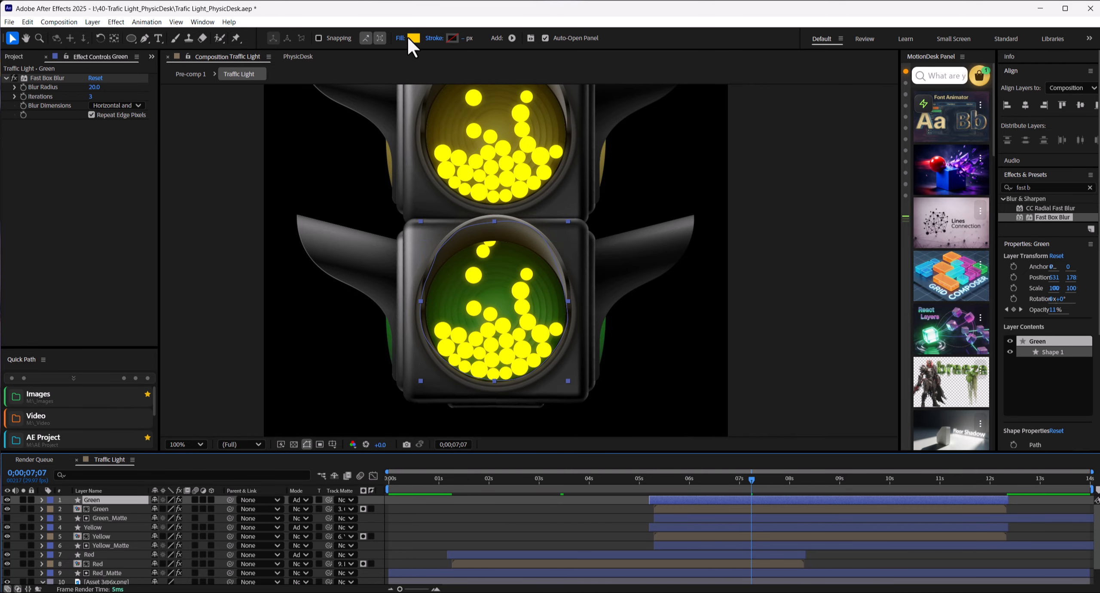
Step: Set the Green glow shape's fill to 00E115 and use the same green for the Green particle layer's Fill effect
{"action": "left_click", "coordinate": [413, 39]}
{"action": "left_click", "coordinate": [797, 362]}
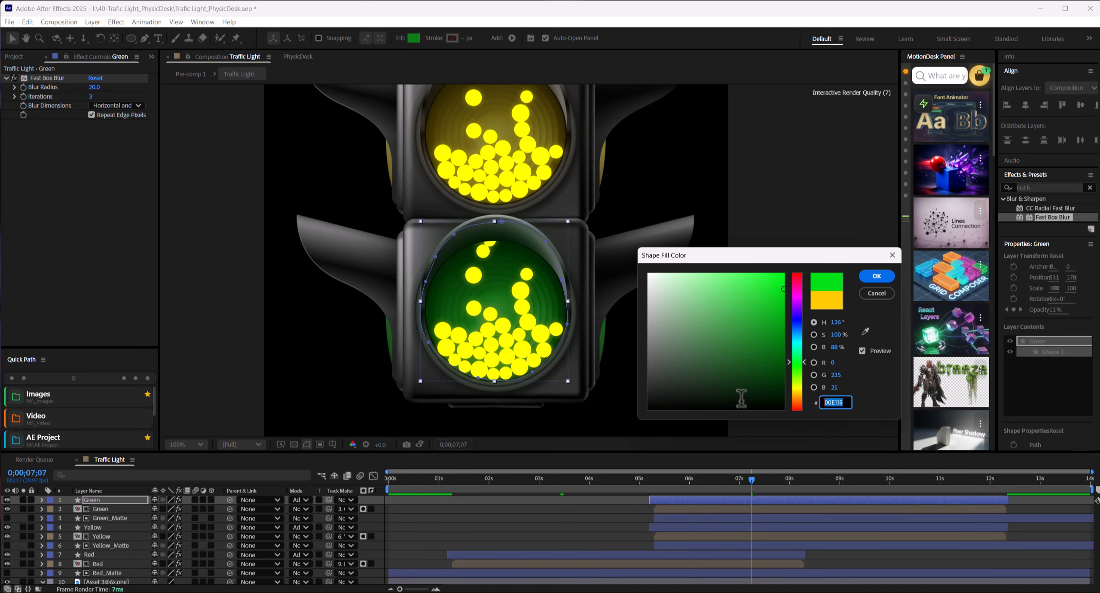
{"action": "key", "text": "ctrl+c"}
{"action": "left_click", "coordinate": [876, 277]}
{"action": "left_click", "coordinate": [103, 509]}
{"action": "left_click", "coordinate": [94, 105]}
{"action": "key", "text": "ctrl+v"}
{"action": "left_click", "coordinate": [658, 238]}
{"action": "left_click_drag", "start_coordinate": [753, 480], "coordinate": [748, 484]}
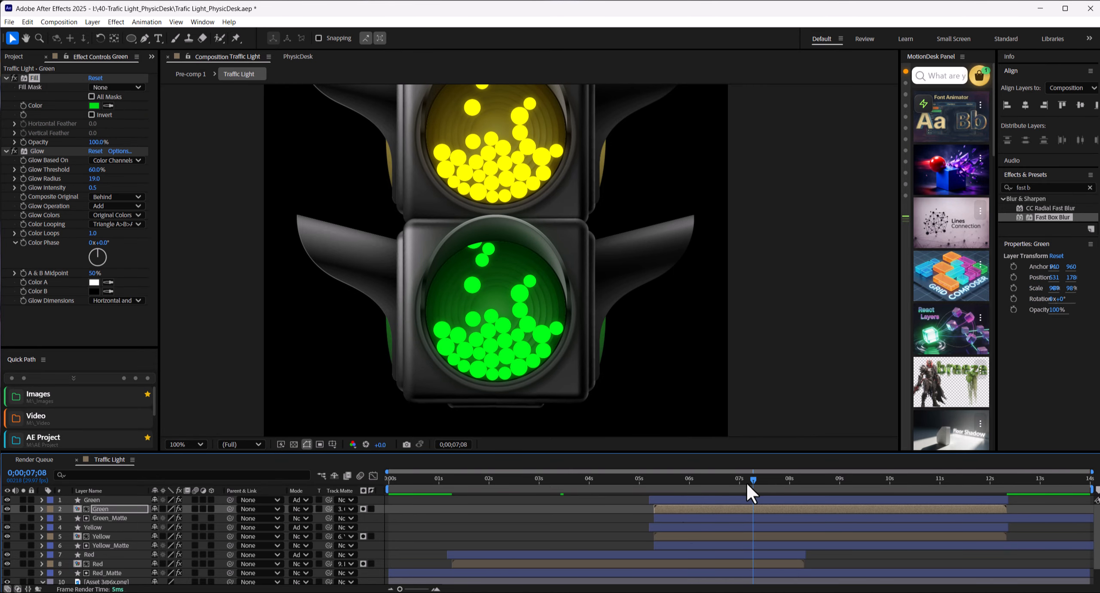
Step: Shift the two Green layers and Green_Matte in time to start at about 9 seconds
{"action": "left_click", "coordinate": [675, 518]}
{"action": "left_click", "coordinate": [666, 500], "text": "shift"}
{"action": "left_click_drag", "start_coordinate": [666, 500], "coordinate": [987, 479]}
{"action": "left_click", "coordinate": [797, 482]}
{"action": "left_click_drag", "start_coordinate": [888, 481], "coordinate": [572, 488]}
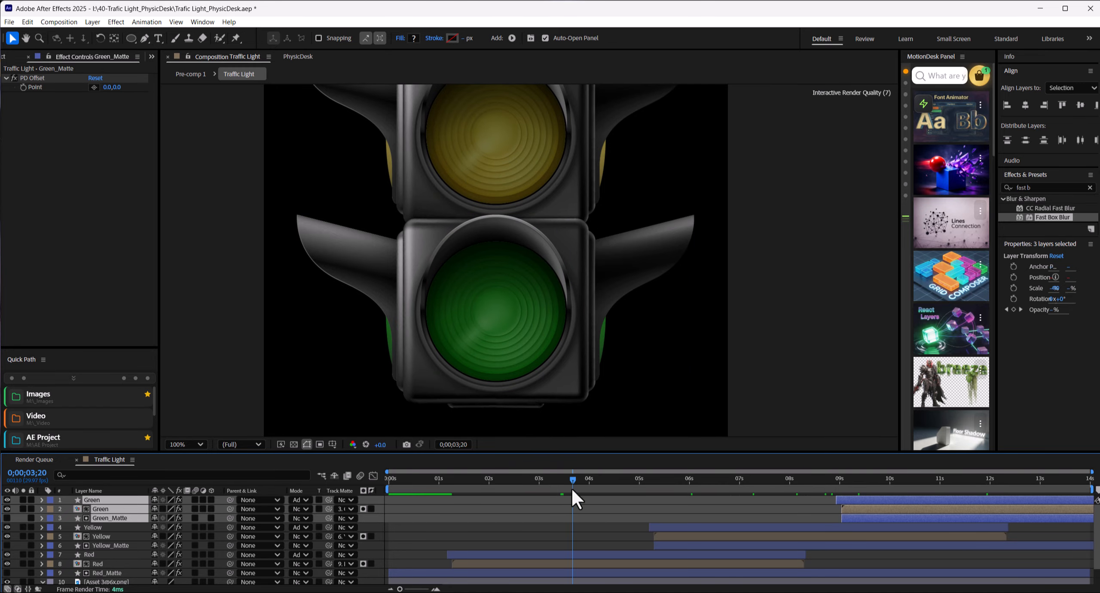
Step: Trim Red_Matte to start with the Red particle layer and end at 0;00;08;03
{"action": "left_click", "coordinate": [198, 444]}
{"action": "left_click", "coordinate": [185, 248]}
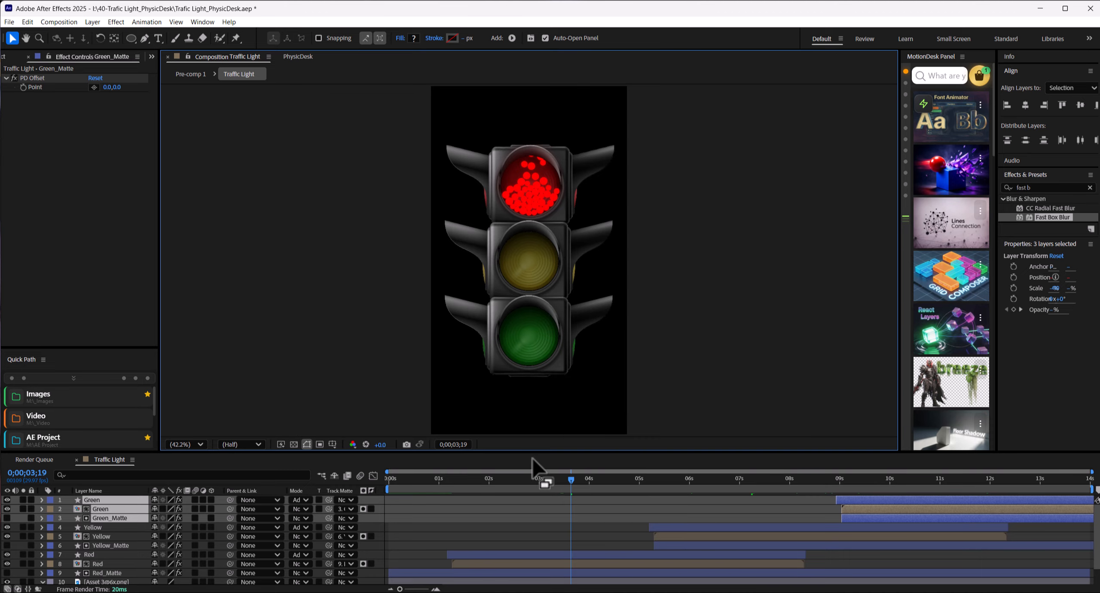
{"action": "left_click", "coordinate": [413, 574]}
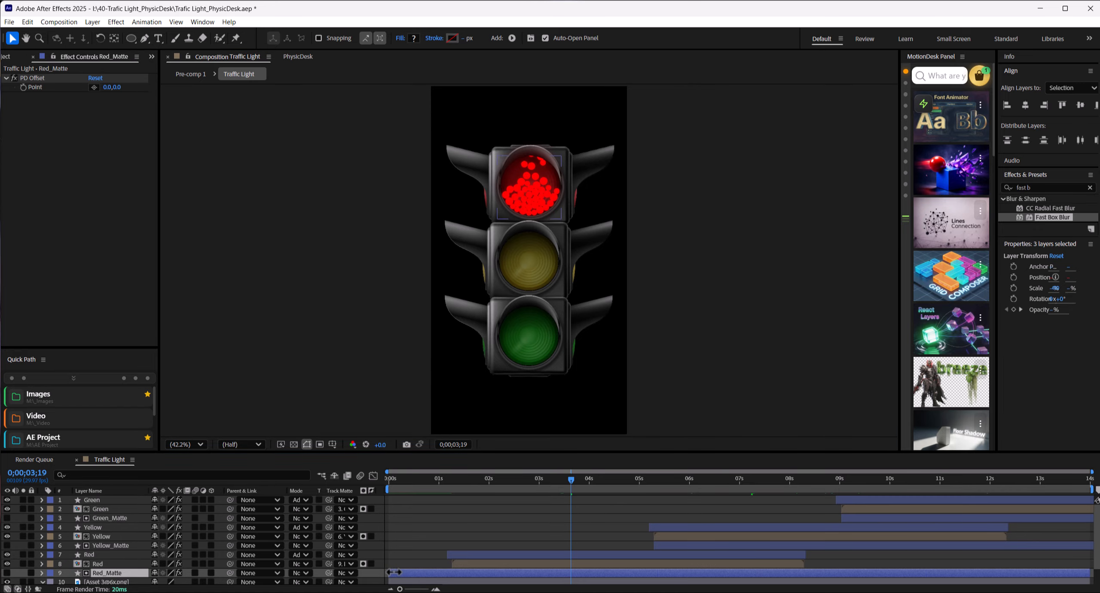
{"action": "left_click", "coordinate": [794, 478]}
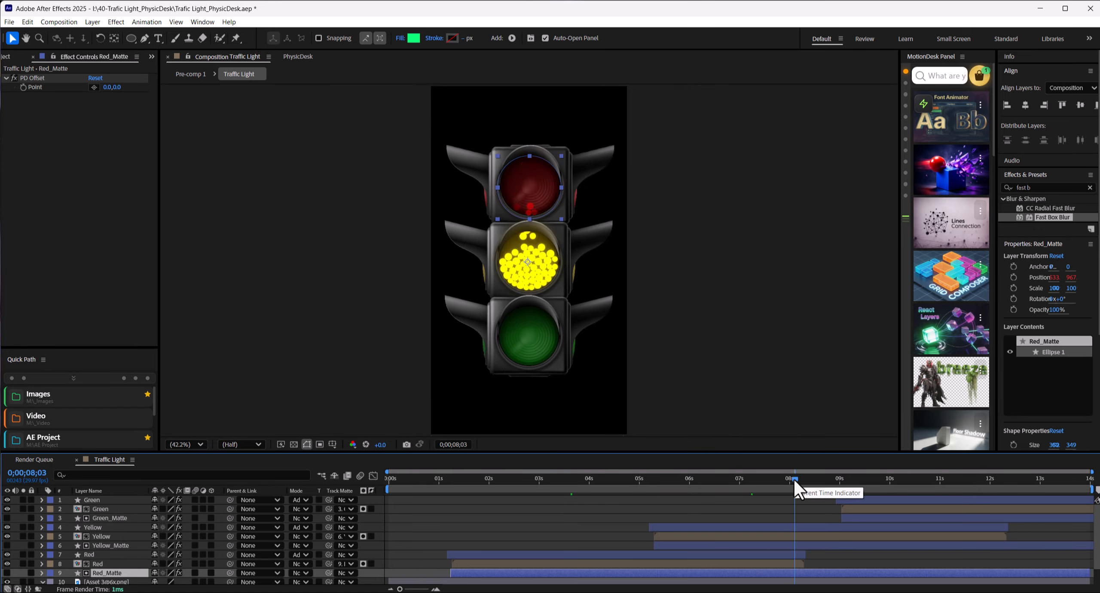
{"action": "key", "text": "alt+bracketright"}
Step: Trim the end of Yellow_Matte to 0;00;12;07
{"action": "left_click", "coordinate": [1008, 544]}
{"action": "left_click_drag", "start_coordinate": [987, 478], "coordinate": [1002, 477]}
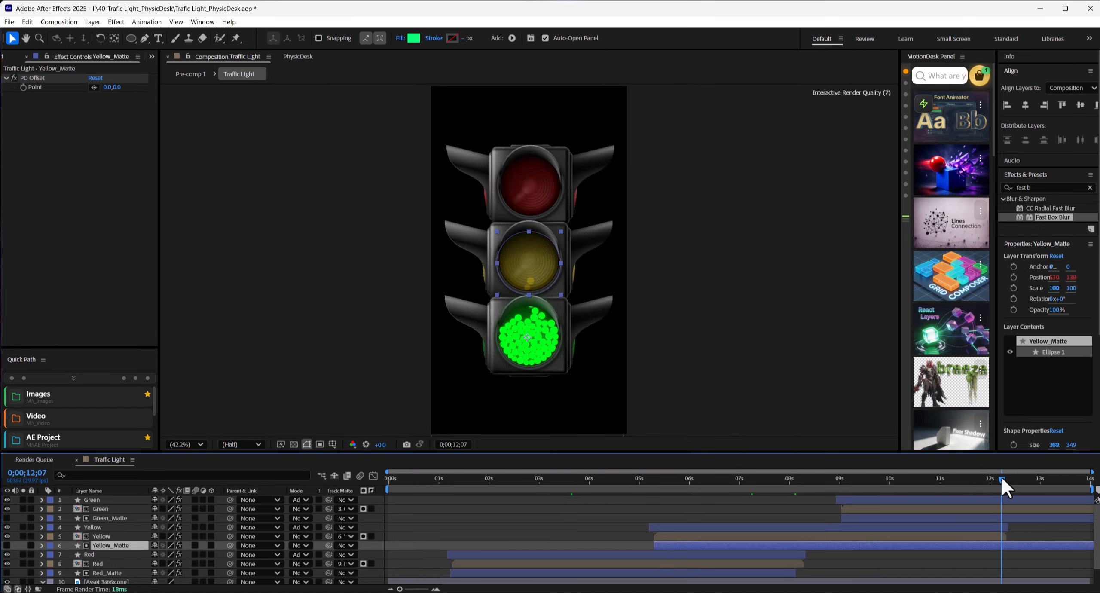
{"action": "key", "text": "alt+bracketright"}
Step: Assign the red label color to both Red layers and Red_Matte
{"action": "left_click", "coordinate": [514, 574]}
{"action": "left_click", "coordinate": [495, 557], "text": "shift"}
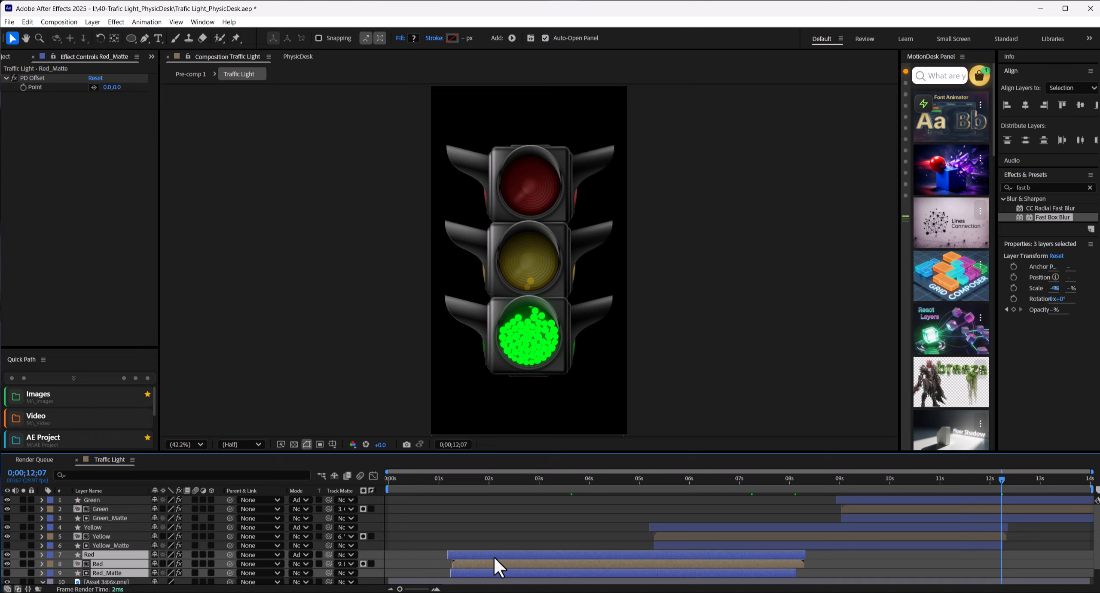
{"action": "left_click", "coordinate": [52, 555]}
{"action": "left_click", "coordinate": [92, 378]}
Step: Assign the yellow label color to both Yellow layers and Yellow_Matte
{"action": "left_click", "coordinate": [108, 545]}
{"action": "left_click", "coordinate": [70, 528], "text": "shift"}
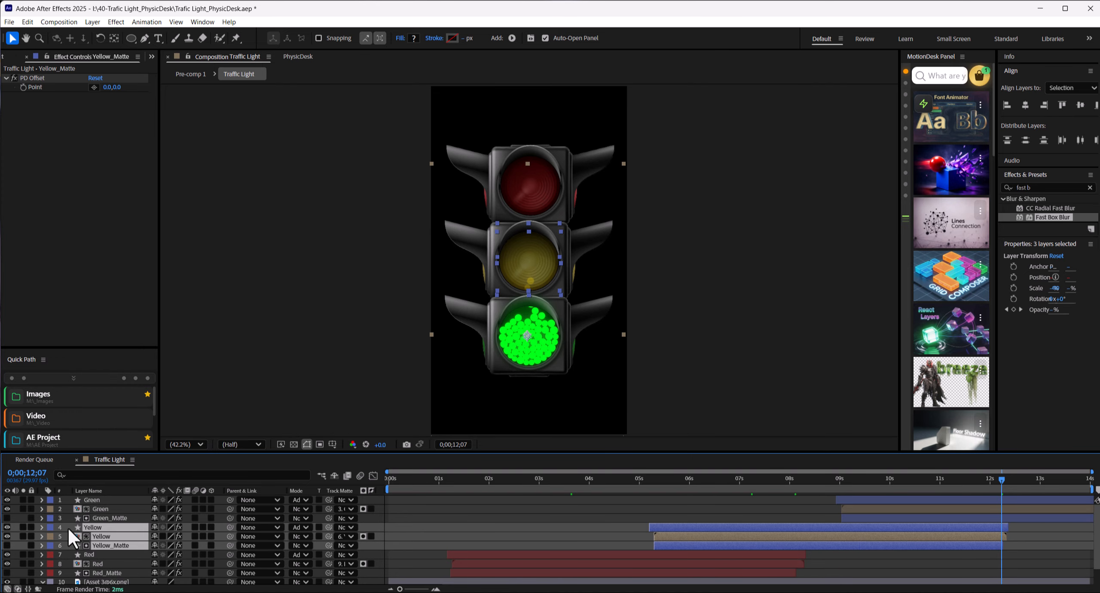
{"action": "left_click", "coordinate": [50, 536]}
{"action": "left_click", "coordinate": [95, 358]}
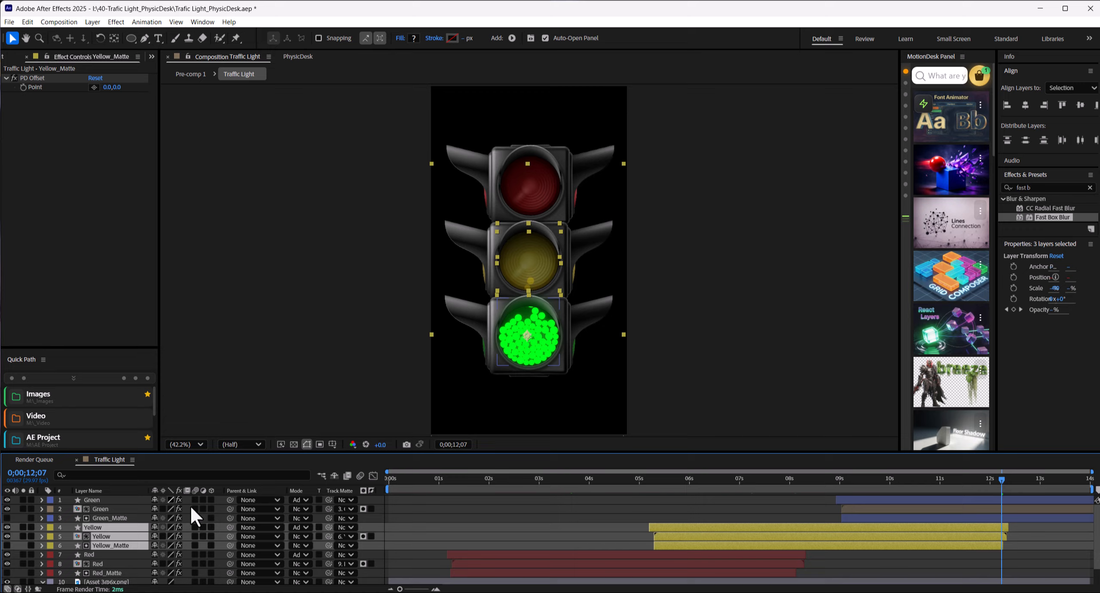
Step: Assign the Green label color to both Green layers and Green_Matte
{"action": "left_click", "coordinate": [108, 518]}
{"action": "left_click", "coordinate": [92, 499], "text": "shift"}
{"action": "left_click", "coordinate": [50, 501]}
{"action": "left_click", "coordinate": [73, 404]}
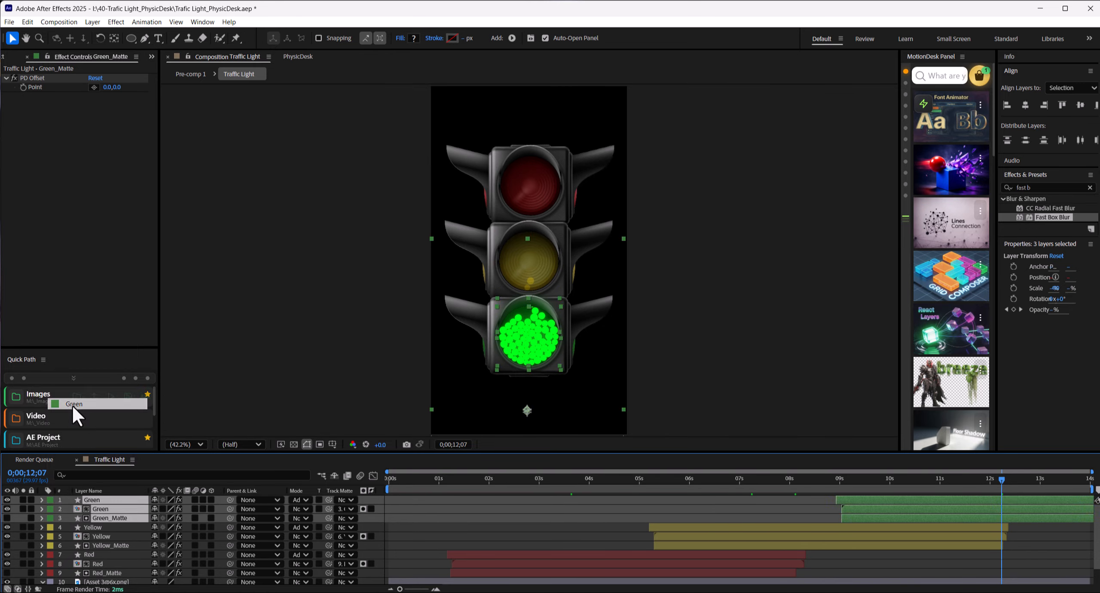
Step: Move both Red layers and Red_Matte later in the timeline so the red animation starts at about 7.4 seconds
{"action": "left_click", "coordinate": [803, 514]}
{"action": "left_click", "coordinate": [502, 574]}
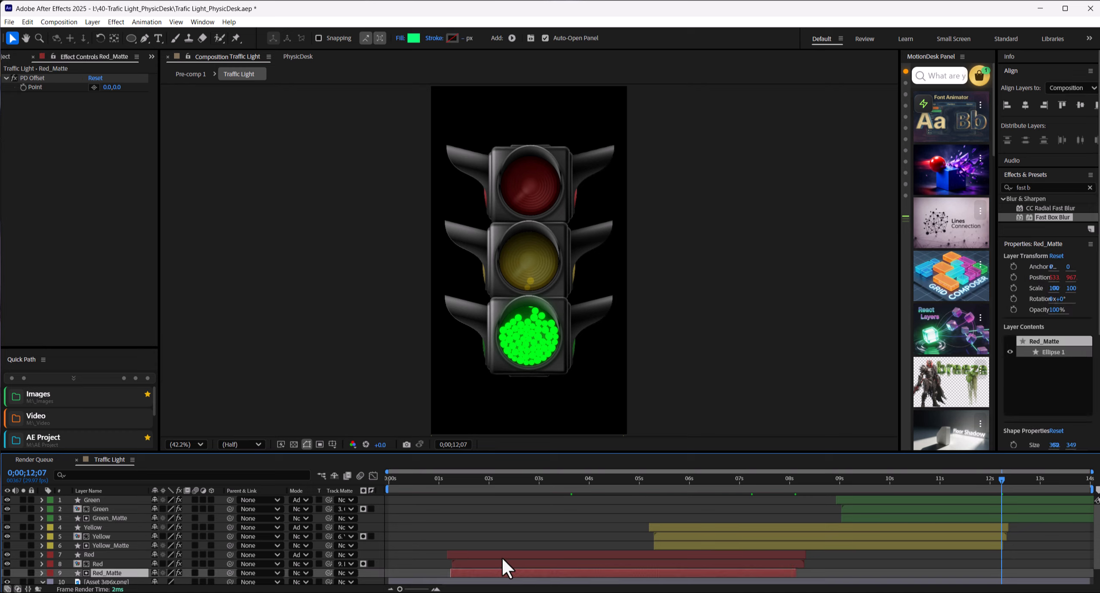
{"action": "left_click", "coordinate": [504, 556], "text": "shift"}
{"action": "left_click_drag", "start_coordinate": [505, 557], "coordinate": [818, 562]}
Step: Move both Green layers and Green_Matte earlier so the green animation starts at about 0.7 seconds
{"action": "left_click", "coordinate": [855, 518]}
{"action": "left_click", "coordinate": [856, 501], "text": "shift"}
{"action": "left_click_drag", "start_coordinate": [859, 501], "coordinate": [597, 482]}
{"action": "left_click", "coordinate": [390, 477]}
{"action": "left_click_drag", "start_coordinate": [433, 497], "coordinate": [463, 497]}
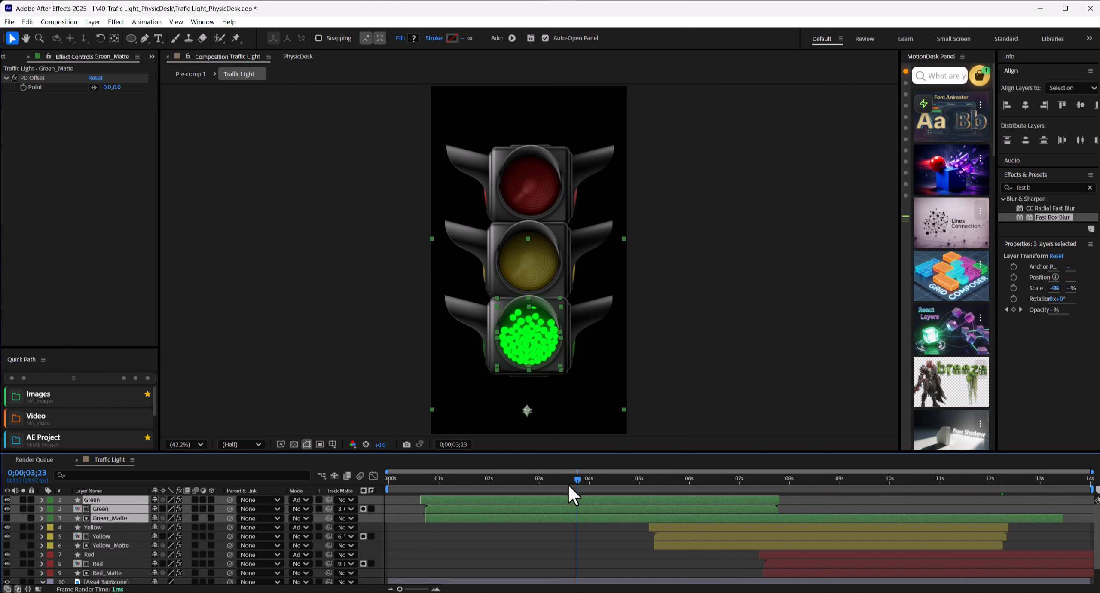
Step: Move both Yellow layers and Yellow_Matte earlier so they start at about 4.3 seconds, while the green light is still active
{"action": "left_click_drag", "start_coordinate": [567, 480], "coordinate": [648, 480]}
{"action": "left_click", "coordinate": [666, 527]}
{"action": "left_click", "coordinate": [668, 546], "text": "shift"}
{"action": "left_click_drag", "start_coordinate": [668, 546], "coordinate": [644, 549]}
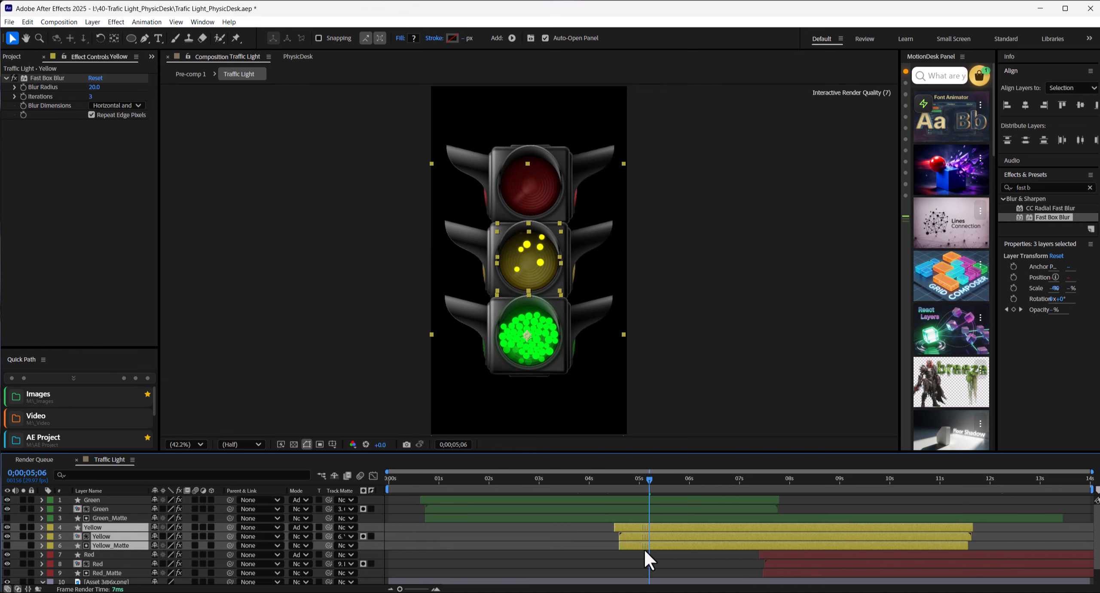
{"action": "left_click_drag", "start_coordinate": [606, 480], "coordinate": [784, 482]}
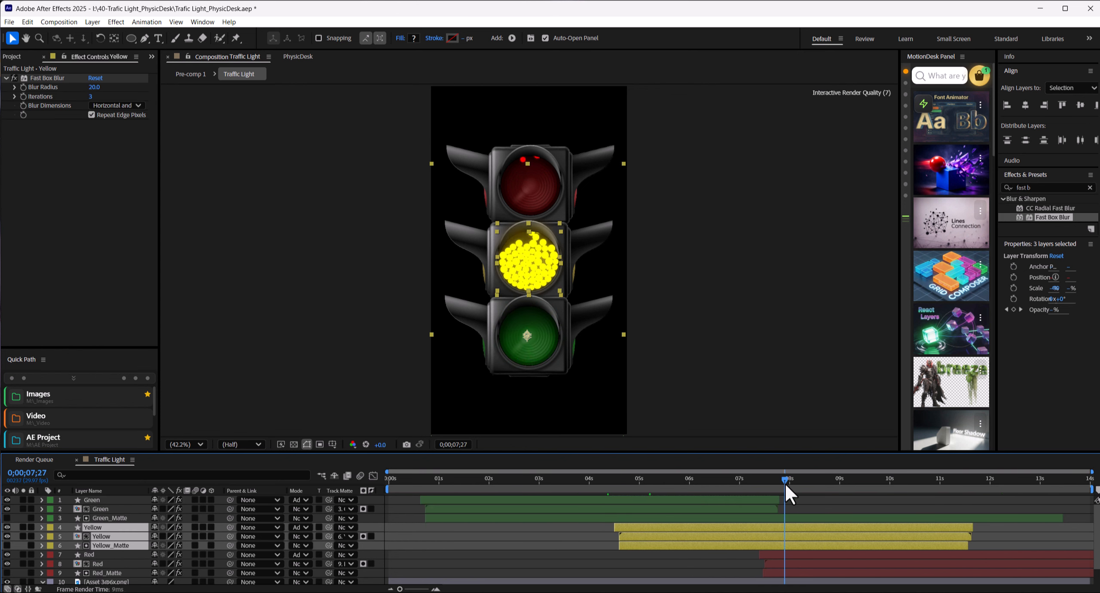
{"action": "left_click_drag", "start_coordinate": [706, 532], "coordinate": [698, 531]}
Step: Move both Red layers and Red_Matte later so they start at about 8.3 seconds, overlapping the end of the yellow animation
{"action": "left_click_drag", "start_coordinate": [593, 481], "coordinate": [821, 480]}
{"action": "left_click_drag", "start_coordinate": [827, 558], "coordinate": [884, 578]}
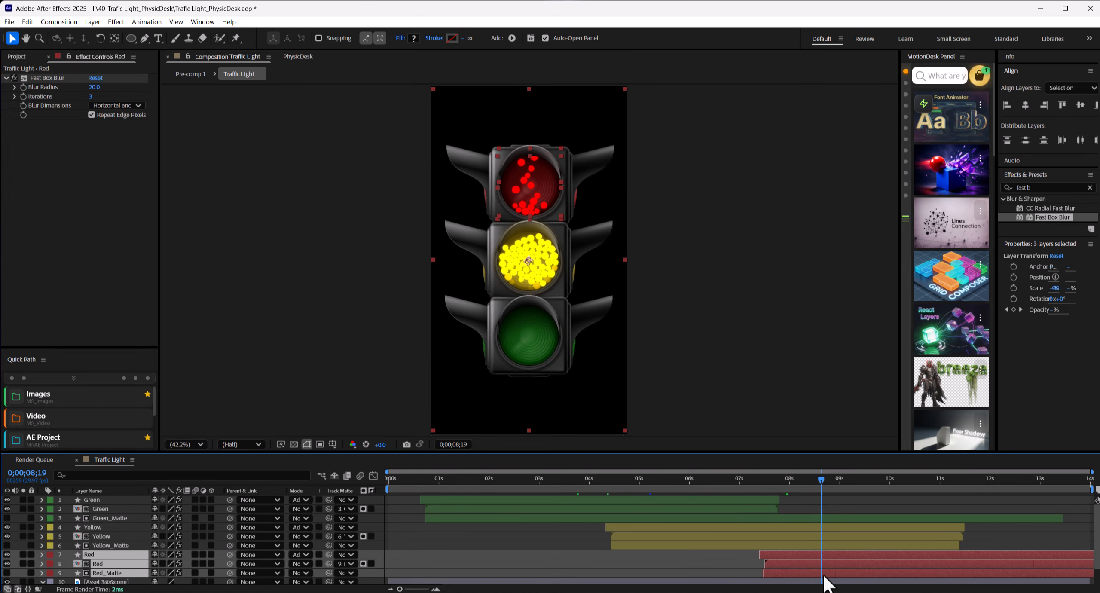
{"action": "left_click_drag", "start_coordinate": [822, 479], "coordinate": [808, 491]}
{"action": "left_click_drag", "start_coordinate": [827, 557], "coordinate": [823, 555]}
{"action": "left_click_drag", "start_coordinate": [810, 479], "coordinate": [987, 485]}
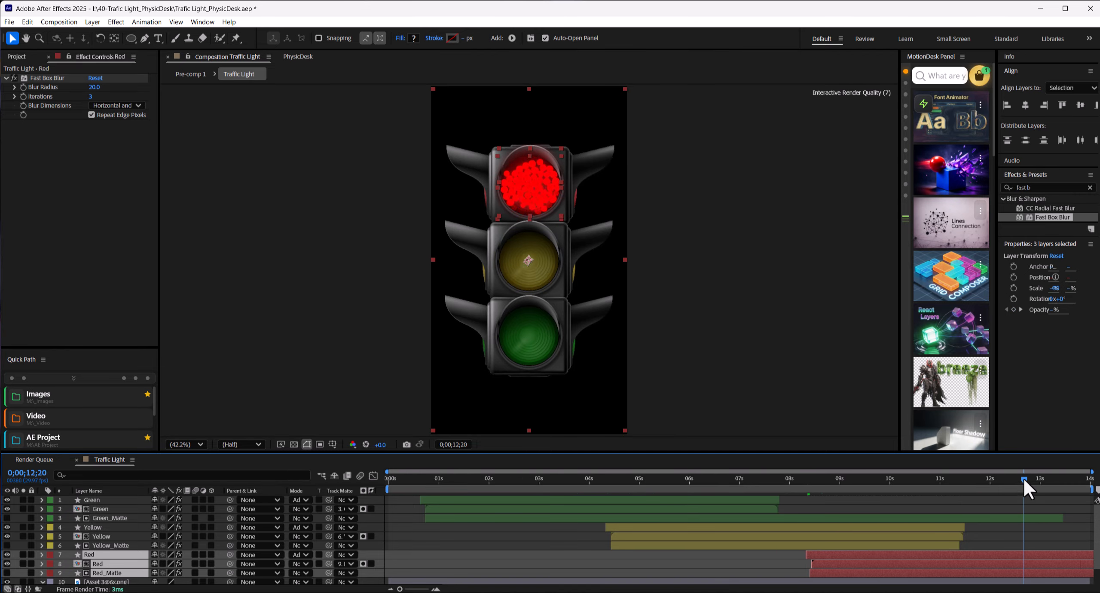
Step: Shift all nine light and matte layers earlier so the green animation starts at the composition's beginning, and preview the sequence
{"action": "left_click", "coordinate": [463, 500]}
{"action": "left_click", "coordinate": [908, 575], "text": "shift"}
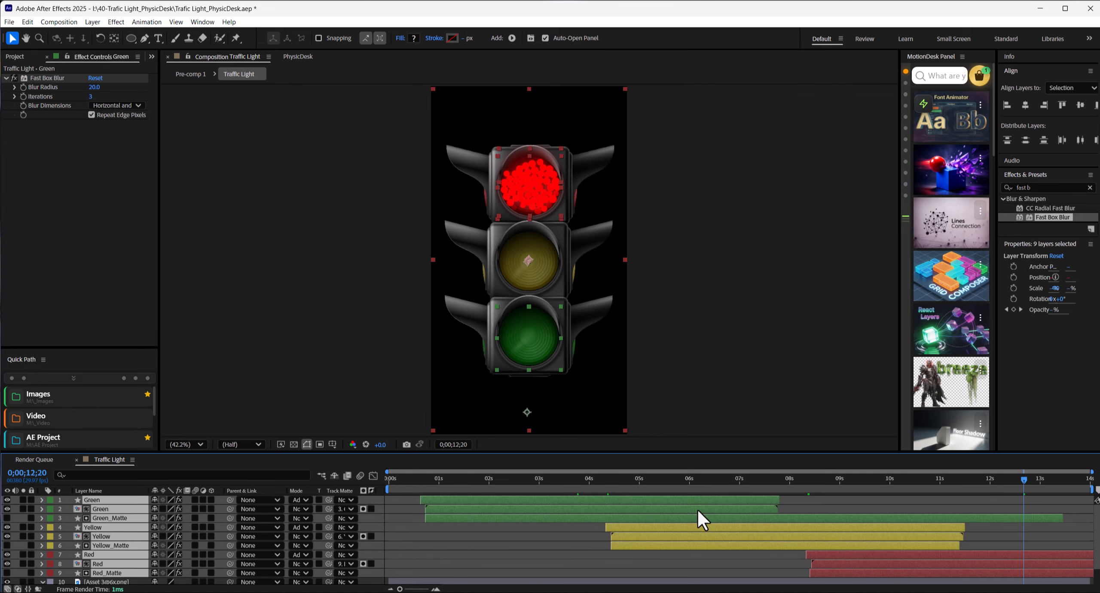
{"action": "left_click_drag", "start_coordinate": [684, 510], "coordinate": [656, 513]}
{"action": "left_click", "coordinate": [817, 506]}
{"action": "key", "text": "space"}
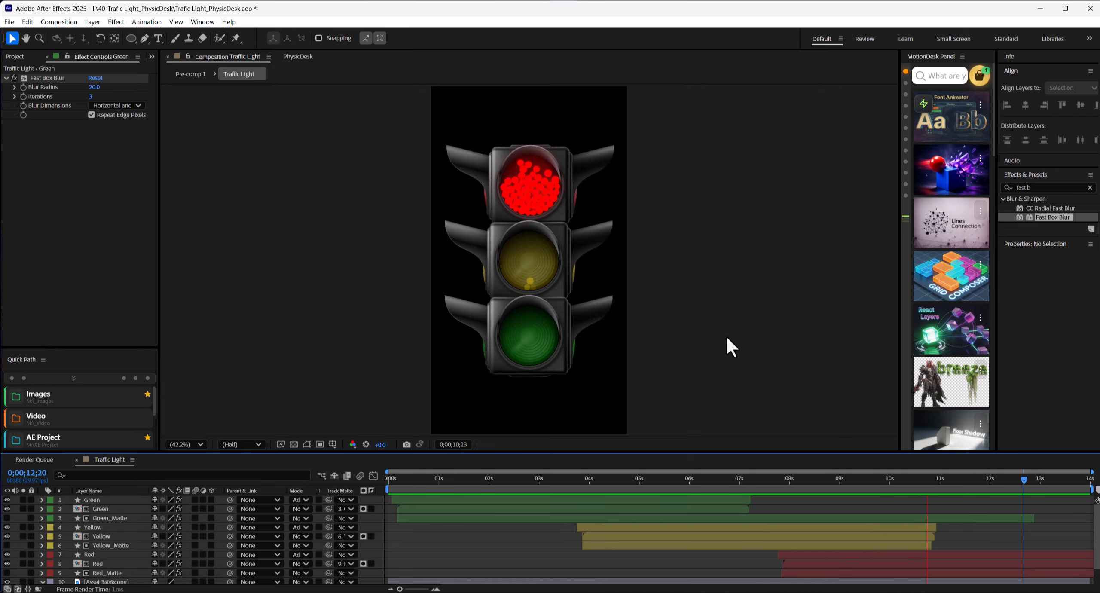
{"action": "left_click", "coordinate": [718, 478]}
{"action": "scroll", "coordinate": [321, 407], "scroll_direction": "down", "scroll_amount": 2}
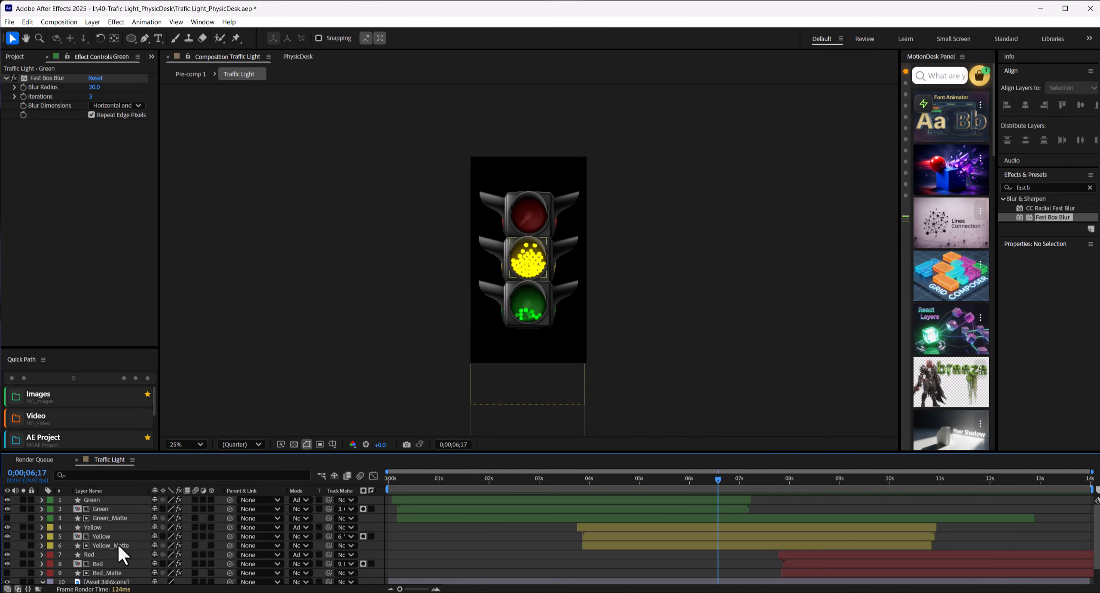
{"action": "scroll", "coordinate": [370, 365], "scroll_direction": "up", "scroll_amount": 2}
{"action": "left_click_drag", "start_coordinate": [159, 452], "coordinate": [159, 419]}
{"action": "left_click", "coordinate": [108, 540]}
{"action": "left_click", "coordinate": [106, 531], "text": "shift"}
{"action": "left_click", "coordinate": [106, 524], "text": "shift"}
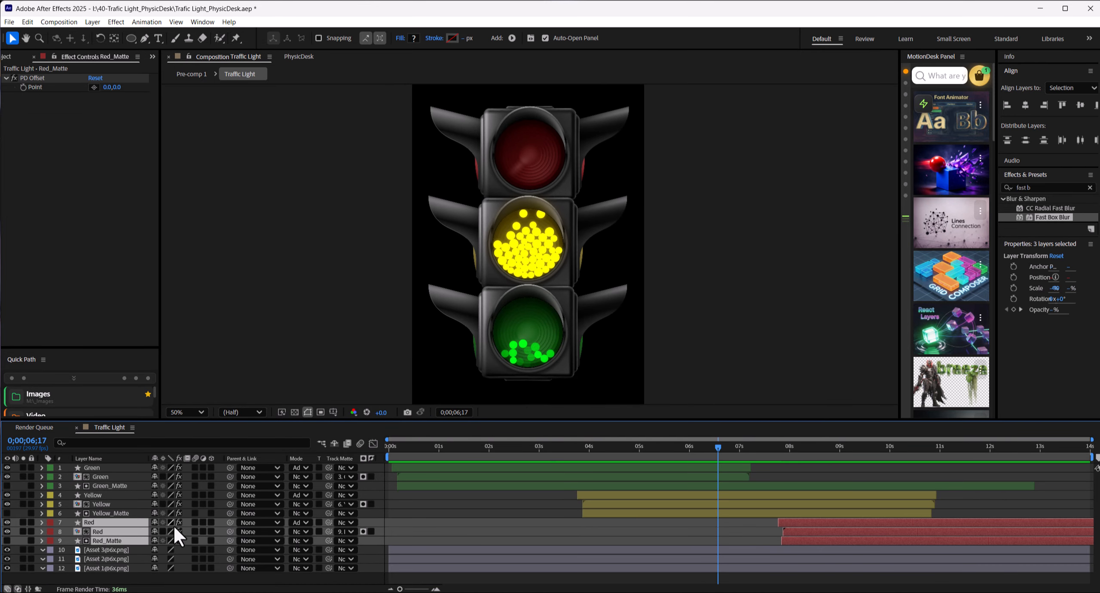
{"action": "left_click_drag", "start_coordinate": [230, 532], "coordinate": [102, 566]}
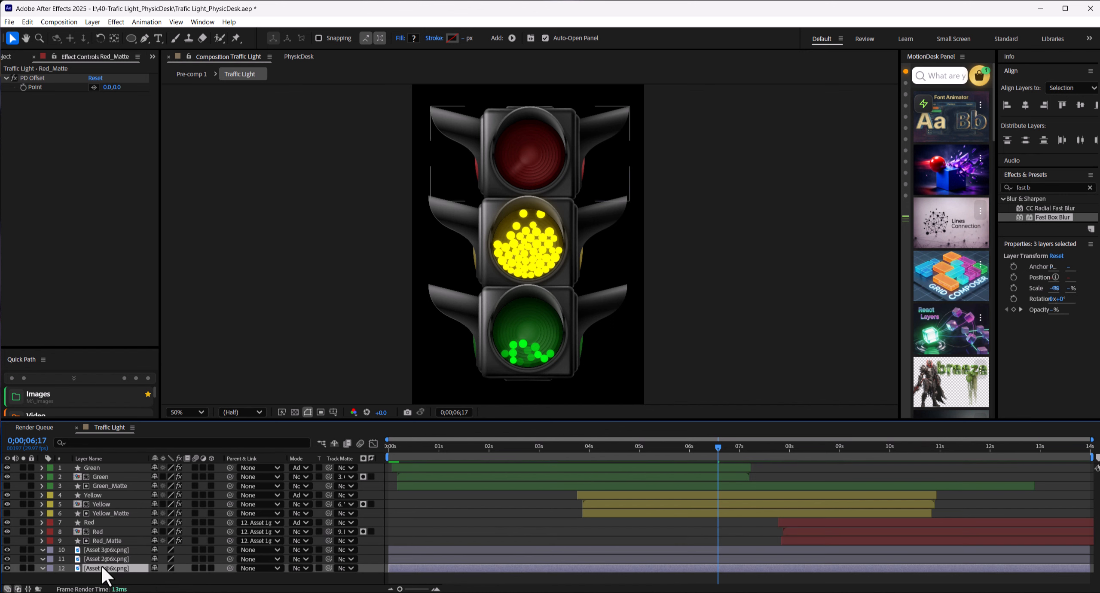
{"action": "left_click", "coordinate": [108, 513]}
{"action": "left_click", "coordinate": [107, 503], "text": "shift"}
{"action": "left_click", "coordinate": [107, 495], "text": "shift"}
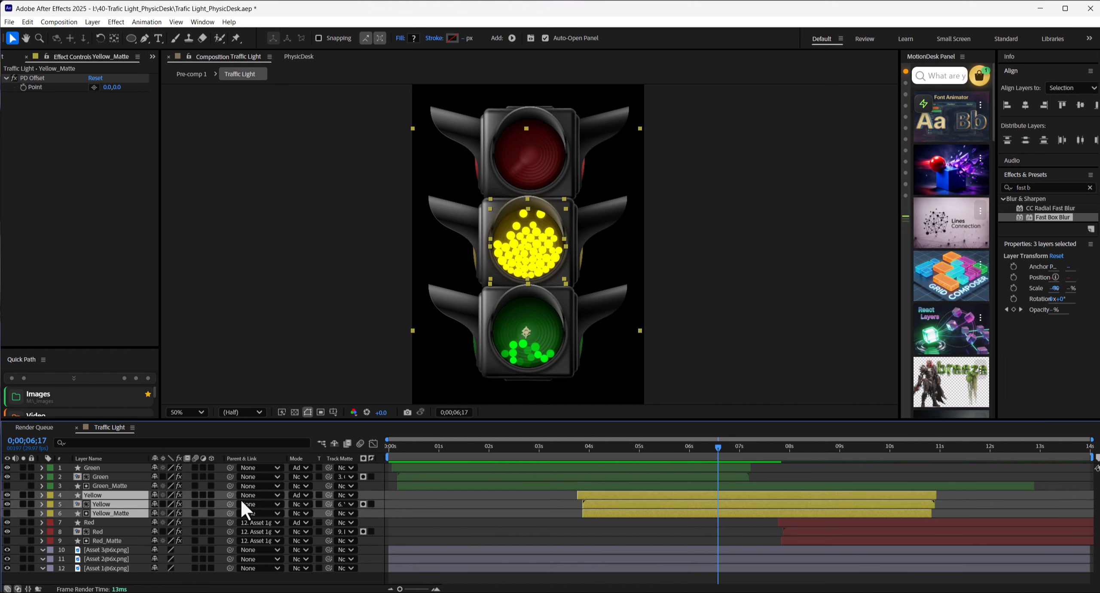
{"action": "left_click_drag", "start_coordinate": [230, 504], "coordinate": [112, 558]}
{"action": "left_click", "coordinate": [107, 486]}
{"action": "left_click", "coordinate": [105, 476], "text": "shift"}
{"action": "left_click", "coordinate": [104, 467], "text": "shift"}
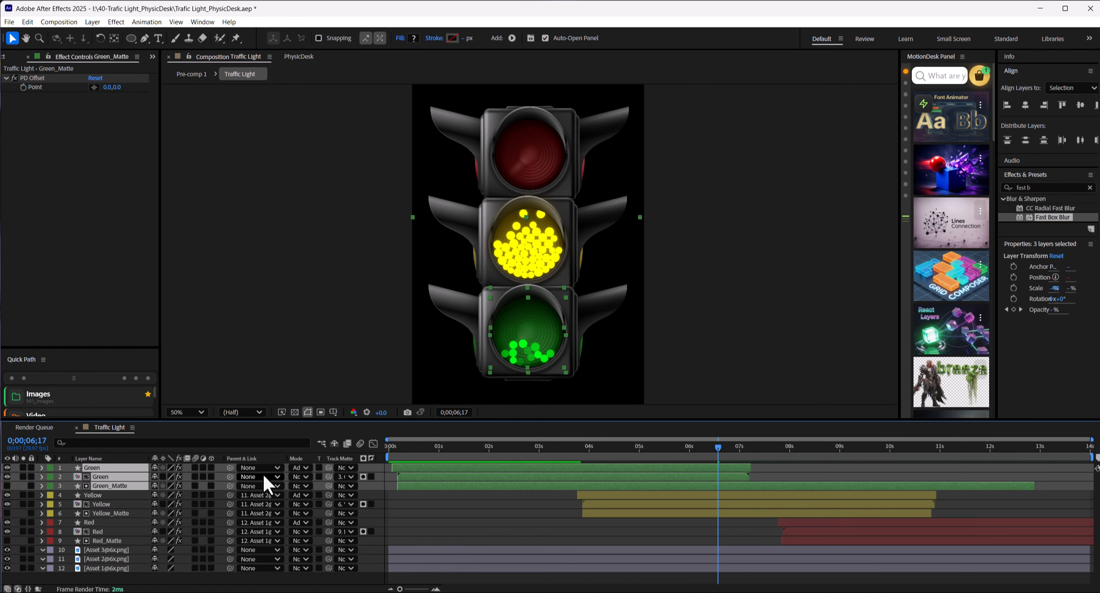
{"action": "left_click_drag", "start_coordinate": [211, 478], "coordinate": [119, 551]}
{"action": "left_click", "coordinate": [122, 559]}
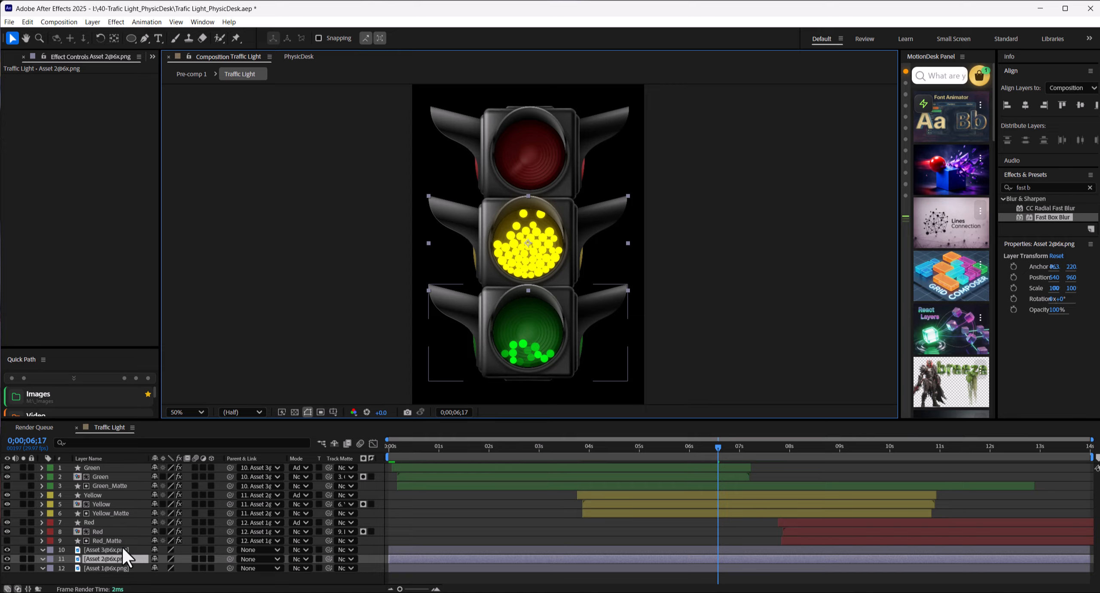
{"action": "left_click", "coordinate": [127, 568]}
Step: Extend the Traffic Light composition's duration to about 24 seconds
{"action": "left_click", "coordinate": [73, 23]}
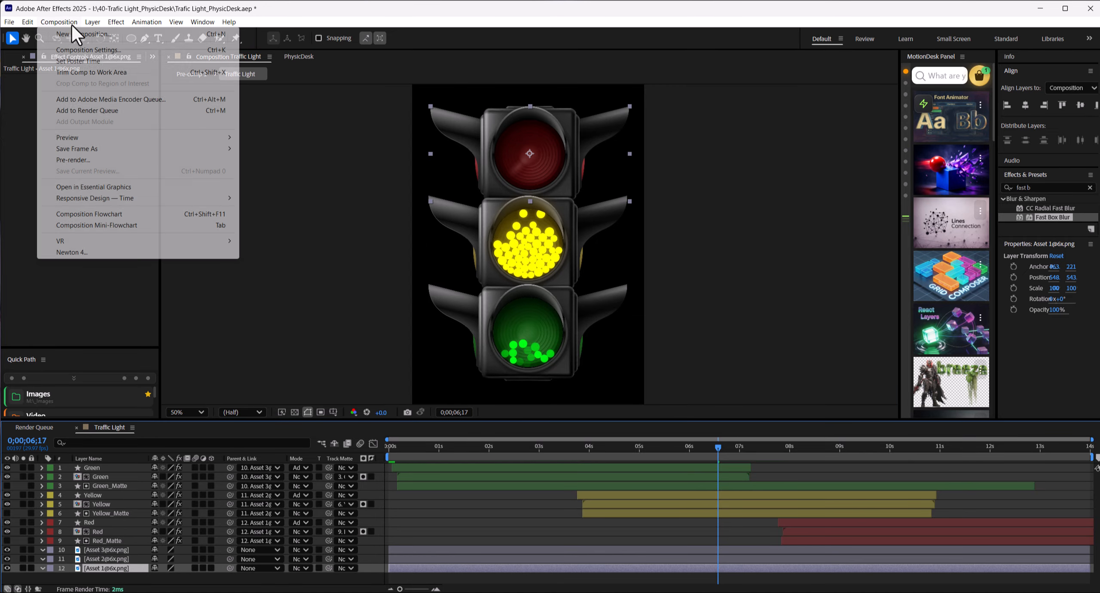
{"action": "left_click", "coordinate": [78, 45]}
{"action": "left_click", "coordinate": [486, 368]}
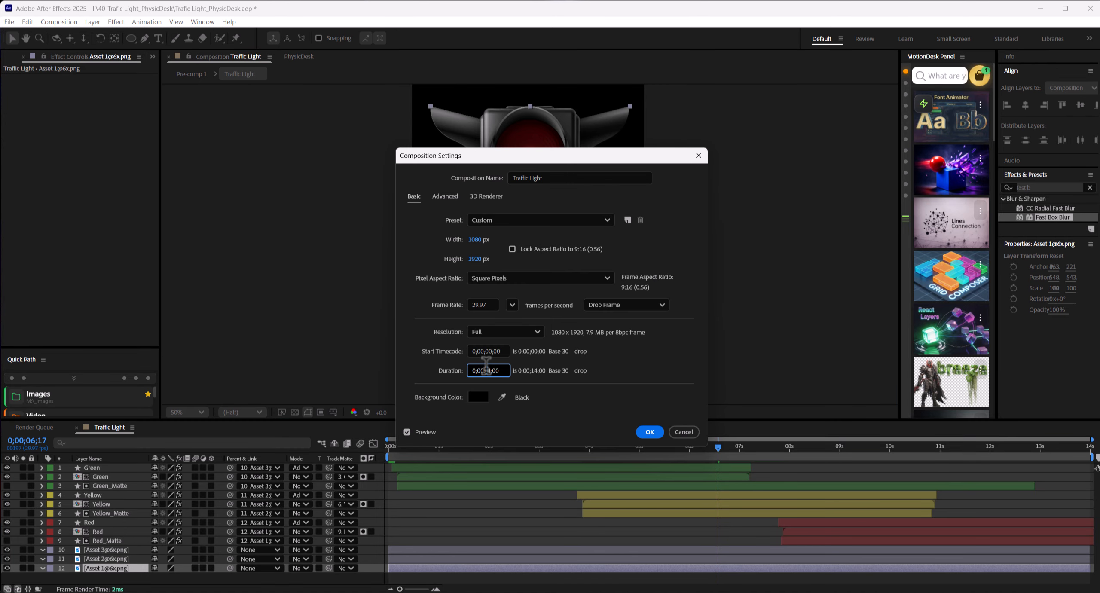
{"action": "left_click", "coordinate": [649, 432]}
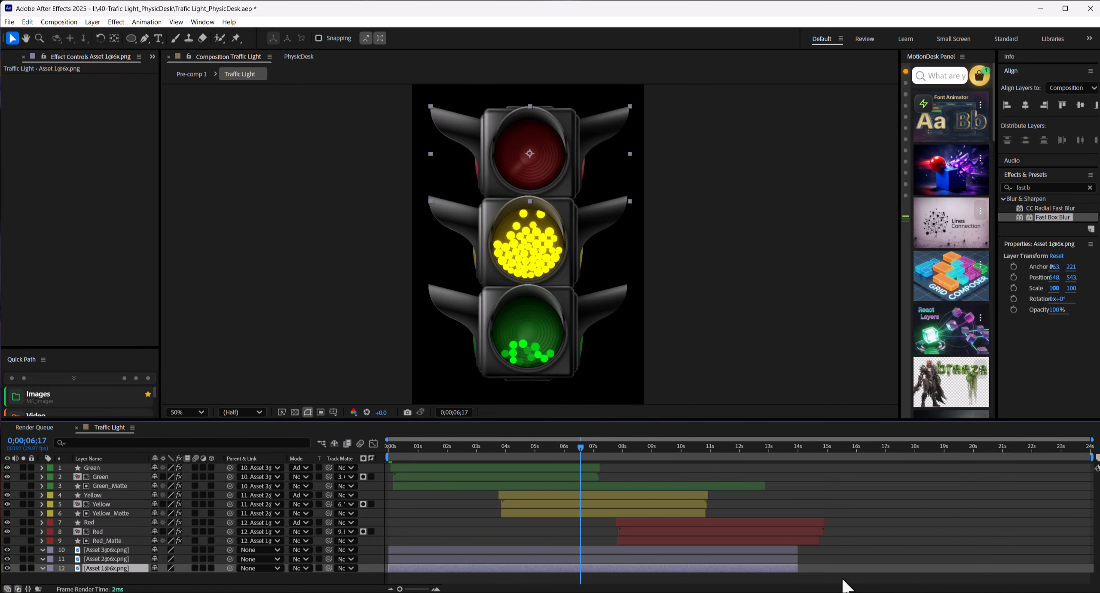
Step: Extend the three Asset image layers to the end of the composition
{"action": "left_click", "coordinate": [782, 549]}
{"action": "left_click", "coordinate": [792, 568], "text": "shift"}
{"action": "left_click_drag", "start_coordinate": [796, 568], "coordinate": [1094, 568]}
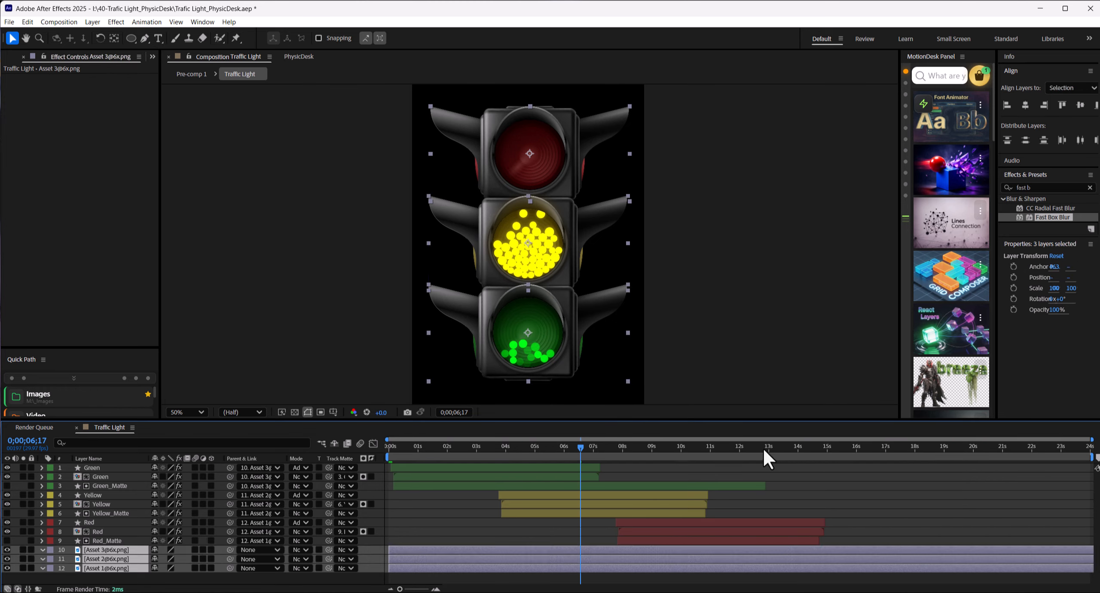
Step: Adjust the ends of Red_Matte, Green_Matte and Yellow_Matte to cover their matching color layers without running far past them
{"action": "left_click_drag", "start_coordinate": [763, 447], "coordinate": [816, 447]}
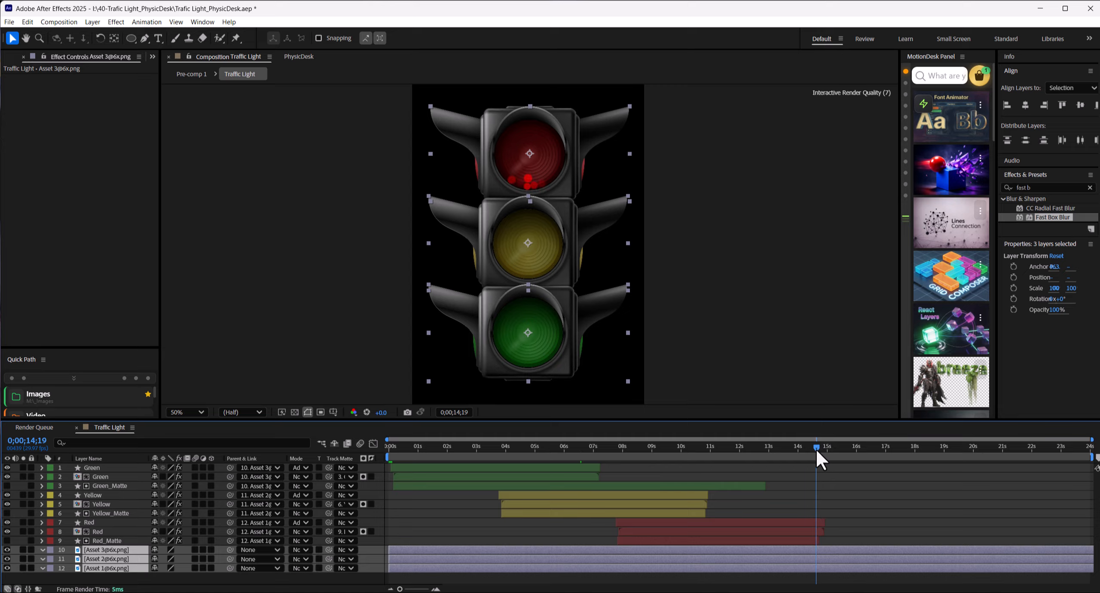
{"action": "left_click_drag", "start_coordinate": [819, 541], "coordinate": [828, 541]}
{"action": "left_click_drag", "start_coordinate": [828, 447], "coordinate": [788, 448]}
{"action": "left_click", "coordinate": [773, 499]}
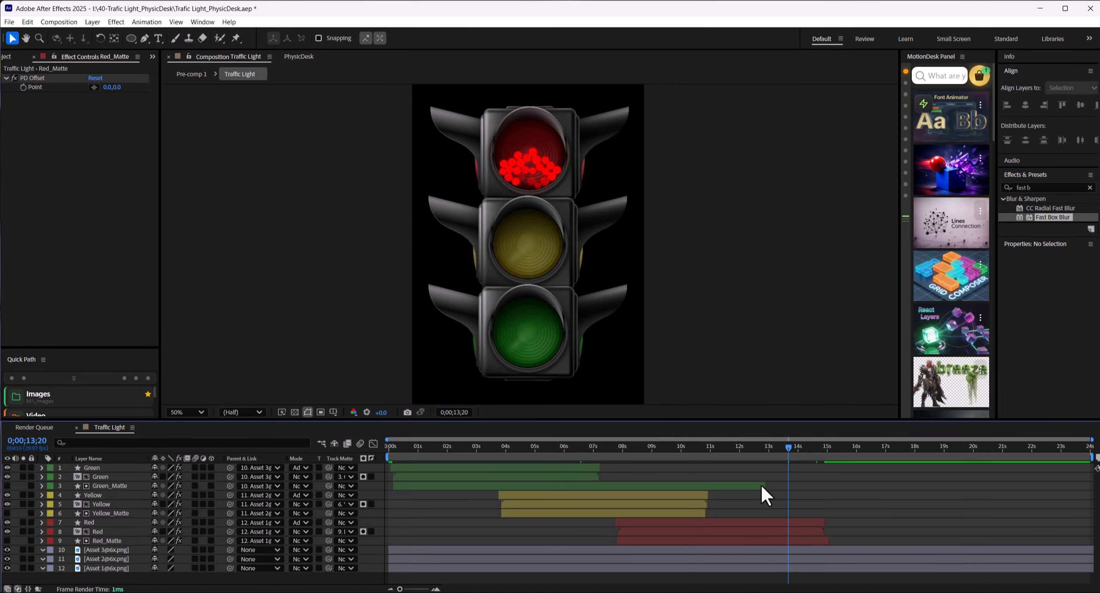
{"action": "left_click_drag", "start_coordinate": [765, 486], "coordinate": [602, 486]}
{"action": "left_click_drag", "start_coordinate": [705, 513], "coordinate": [707, 513]}
{"action": "left_click", "coordinate": [645, 481]}
{"action": "left_click", "coordinate": [114, 550]}
{"action": "left_click", "coordinate": [113, 560]}
{"action": "left_click", "coordinate": [112, 569]}
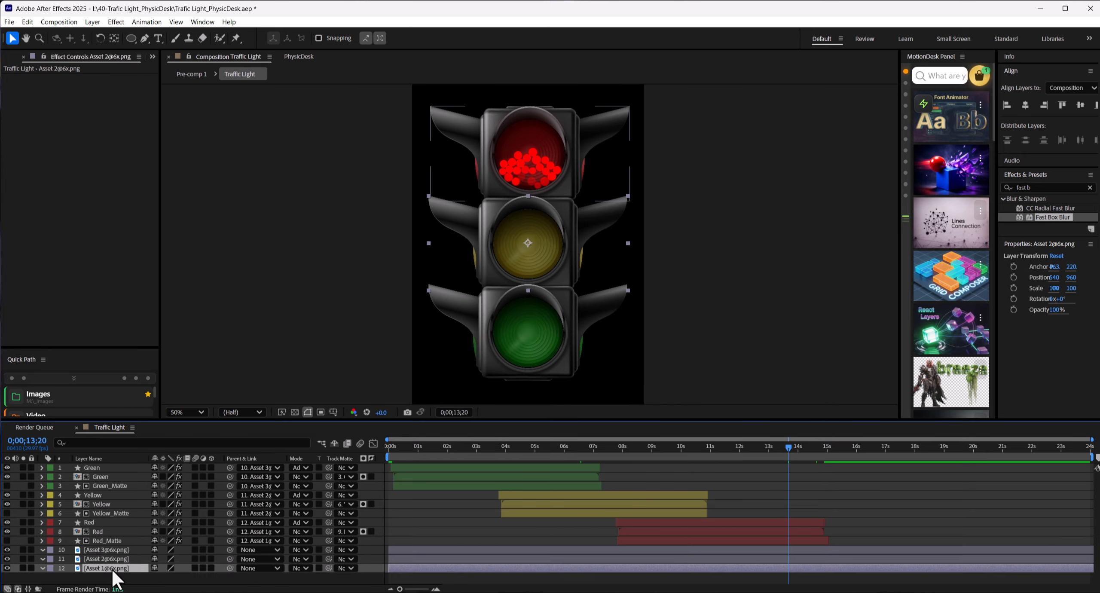
{"action": "left_click", "coordinate": [115, 550]}
{"action": "left_click", "coordinate": [92, 22]}
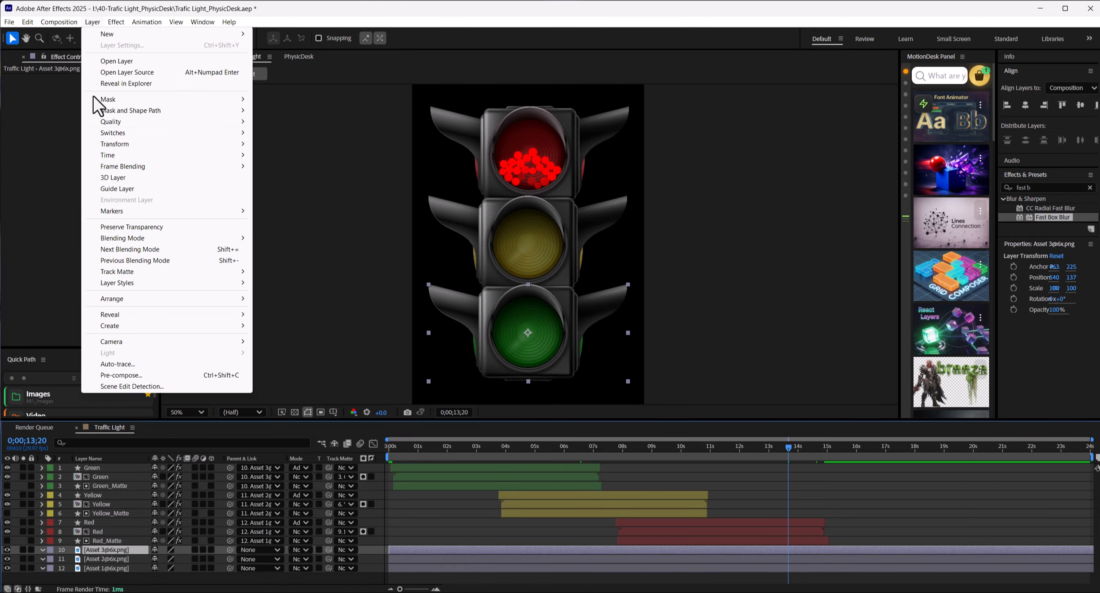
{"action": "left_click", "coordinate": [117, 364]}
{"action": "left_click_drag", "start_coordinate": [524, 202], "coordinate": [704, 216]}
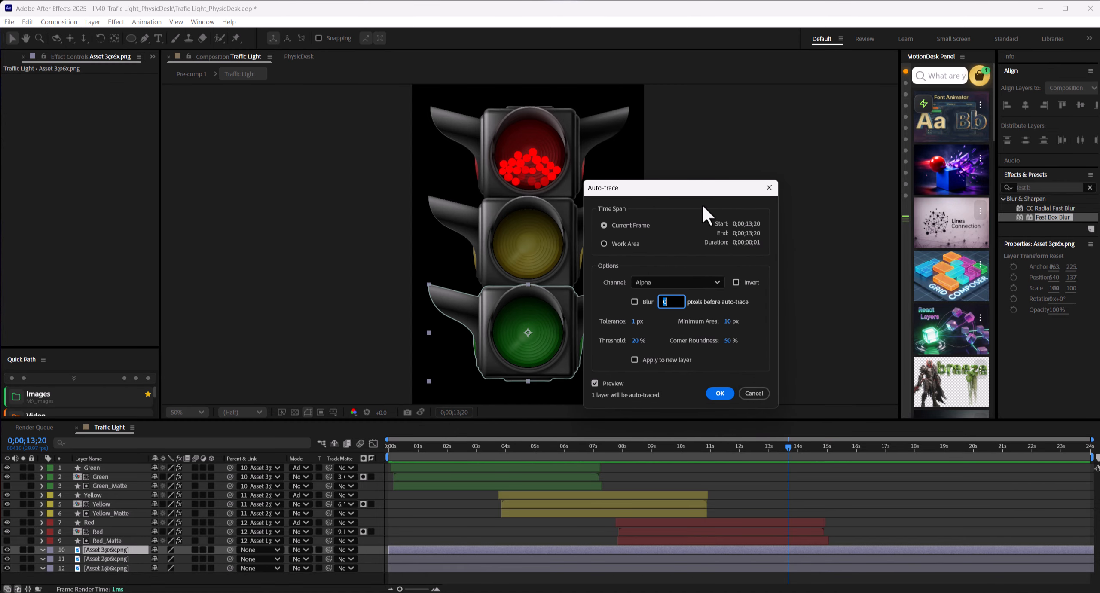
{"action": "left_click", "coordinate": [722, 393]}
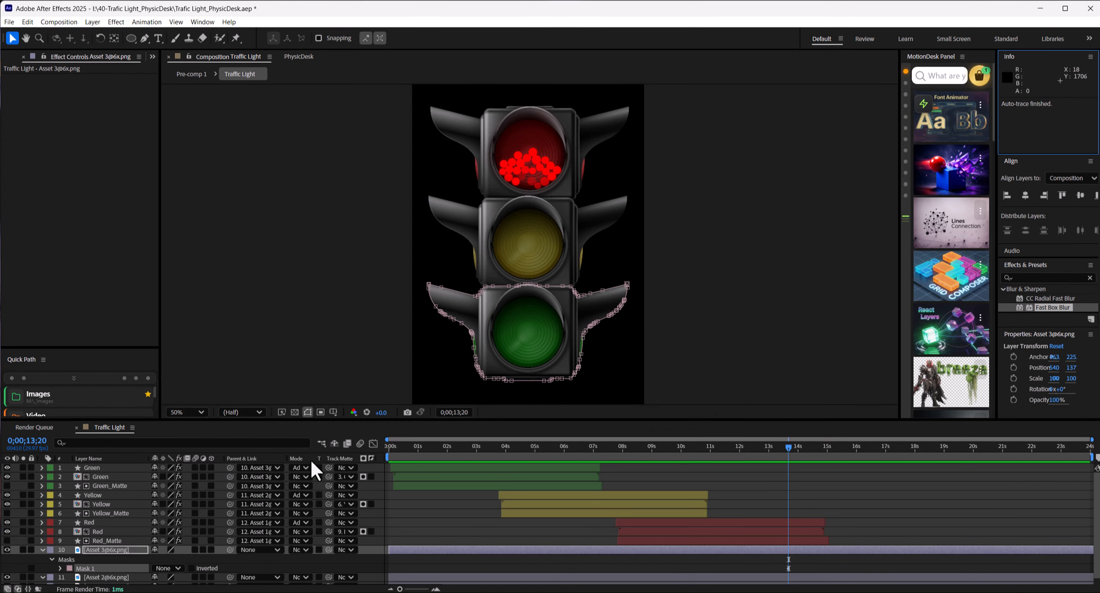
{"action": "left_click", "coordinate": [42, 550]}
{"action": "left_click", "coordinate": [126, 558]}
{"action": "left_click", "coordinate": [92, 21]}
{"action": "left_click", "coordinate": [117, 364]}
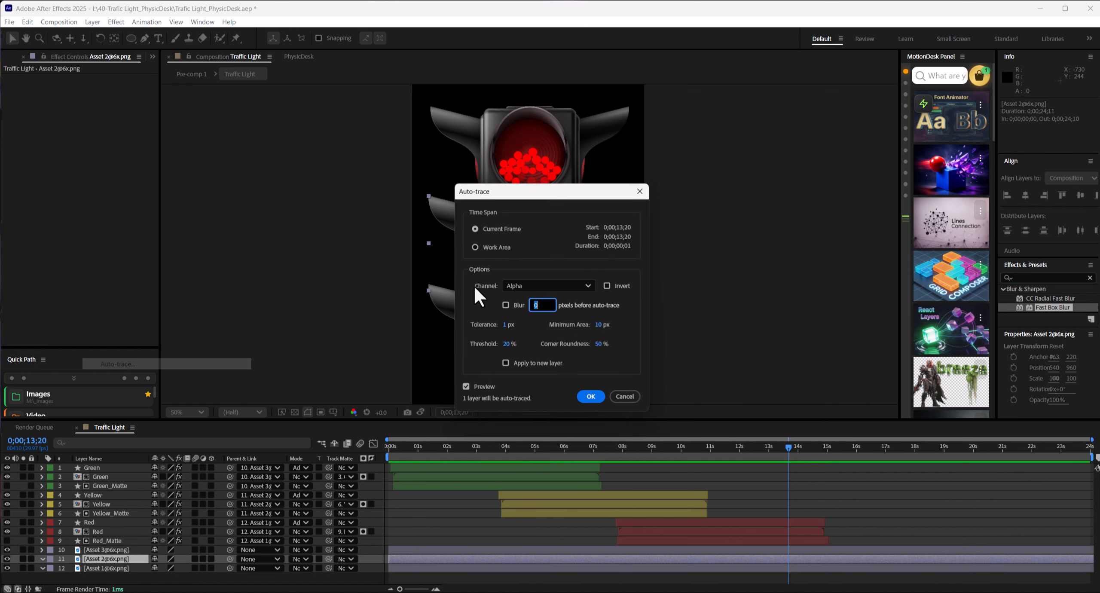
{"action": "left_click_drag", "start_coordinate": [526, 191], "coordinate": [812, 192]}
{"action": "left_click", "coordinate": [889, 391]}
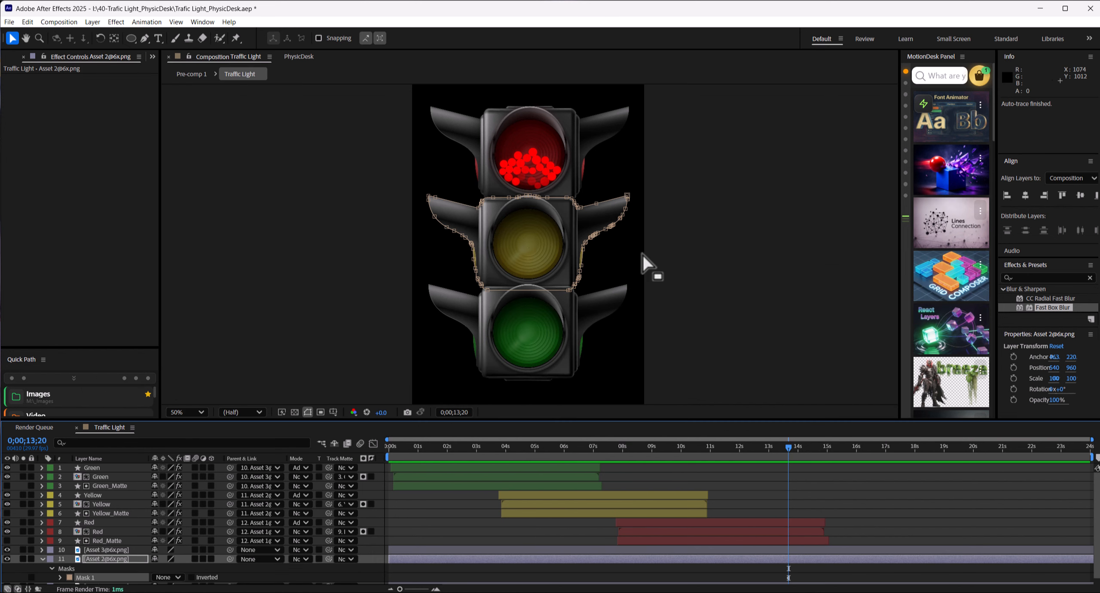
{"action": "left_click", "coordinate": [41, 558]}
{"action": "left_click", "coordinate": [97, 550]}
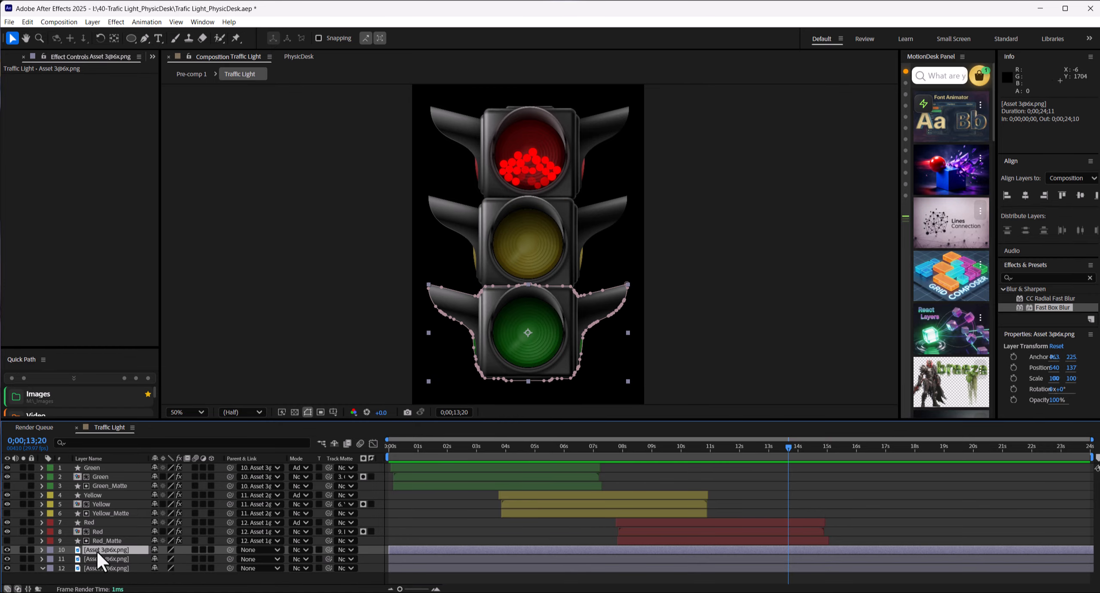
{"action": "left_click", "coordinate": [95, 567]}
{"action": "left_click", "coordinate": [92, 21]}
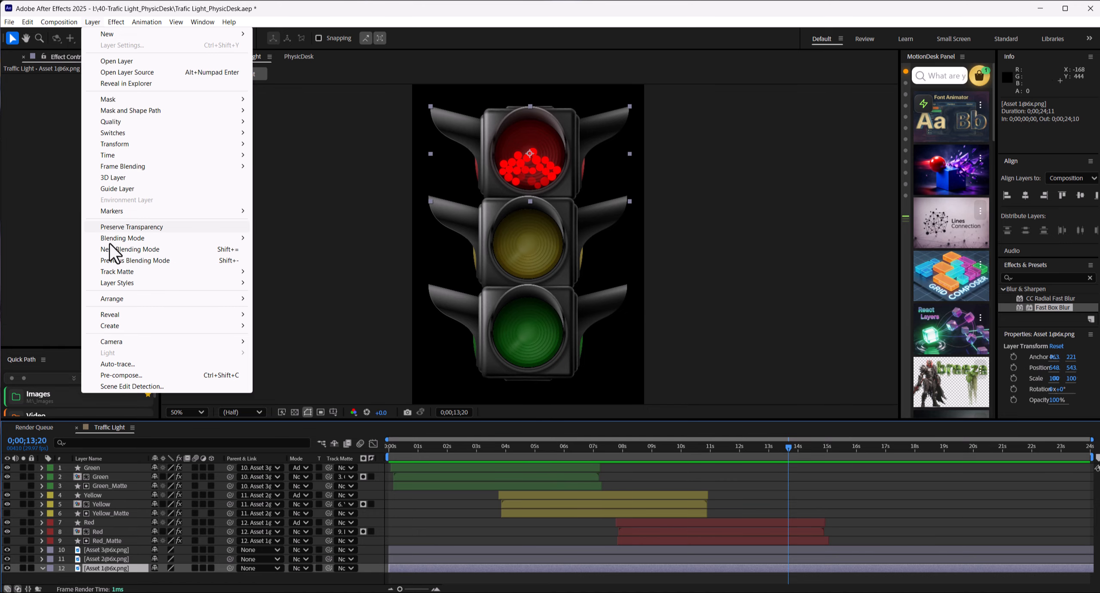
{"action": "left_click", "coordinate": [124, 364]}
{"action": "left_click", "coordinate": [592, 393]}
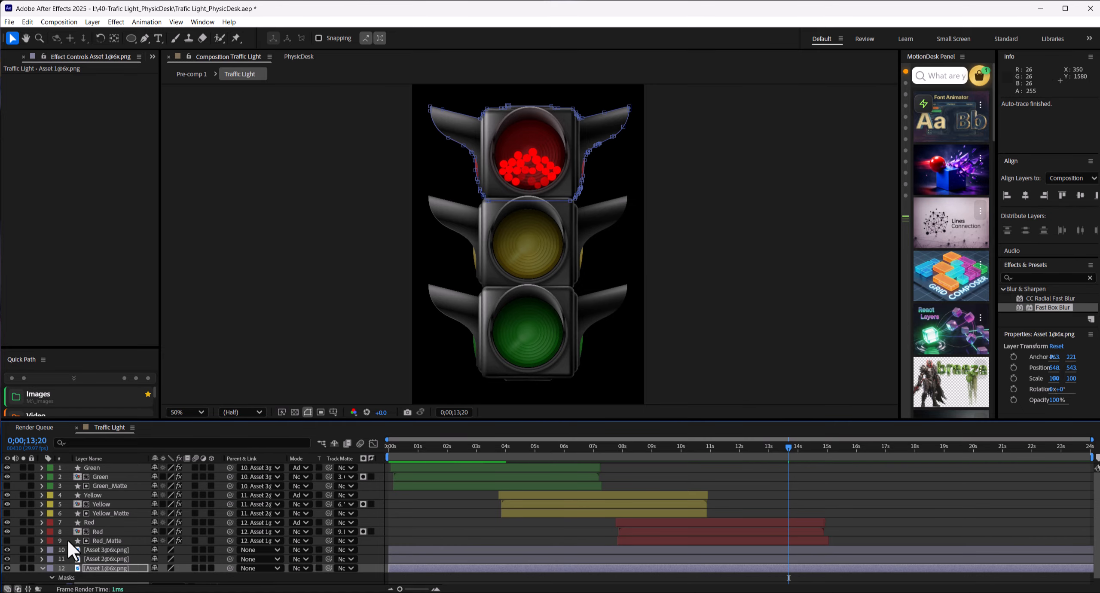
{"action": "scroll", "coordinate": [71, 541], "scroll_direction": "down", "scroll_amount": 1}
{"action": "left_click", "coordinate": [43, 561]}
Step: Select the three Asset layers and clear all existing objects from the PhysicDesk scene
{"action": "left_click", "coordinate": [107, 551]}
{"action": "left_click", "coordinate": [104, 557], "text": "ctrl"}
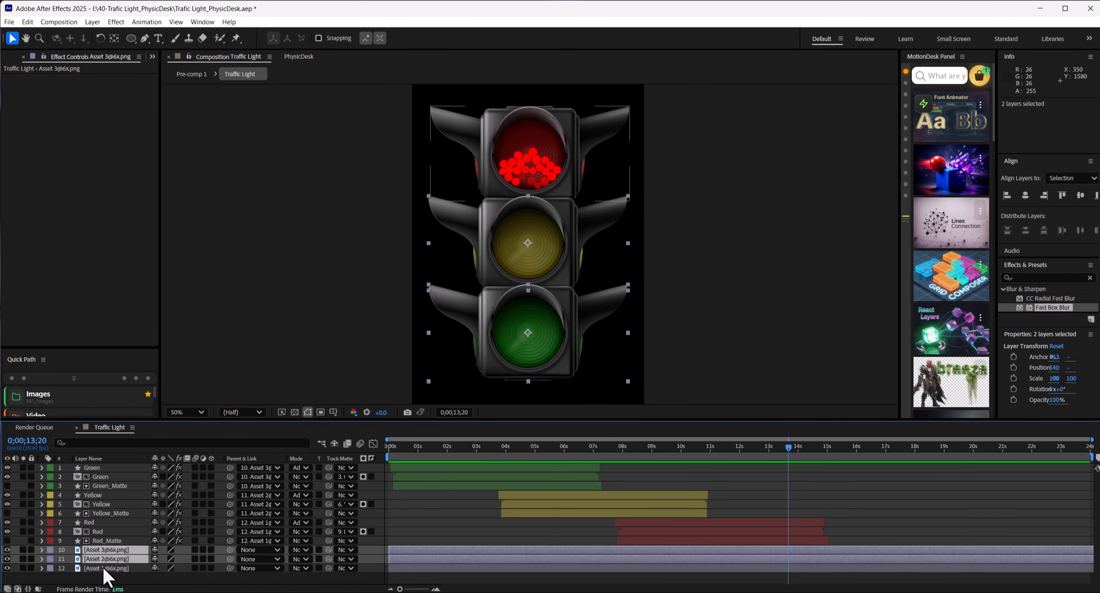
{"action": "left_click", "coordinate": [102, 566], "text": "ctrl"}
{"action": "left_click", "coordinate": [303, 56]}
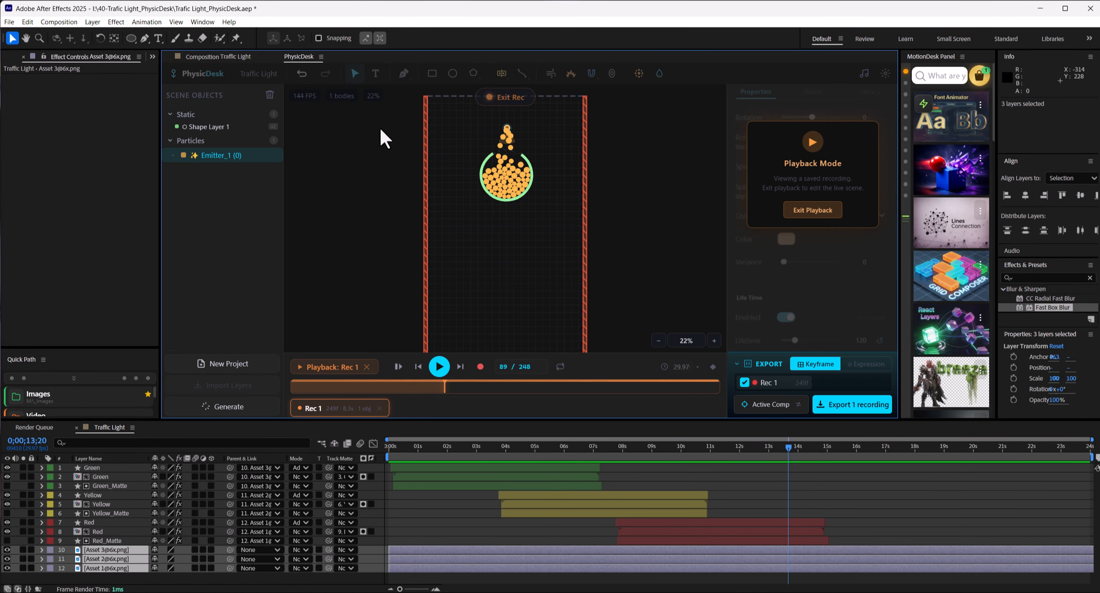
{"action": "left_click", "coordinate": [269, 95]}
{"action": "left_click", "coordinate": [524, 249]}
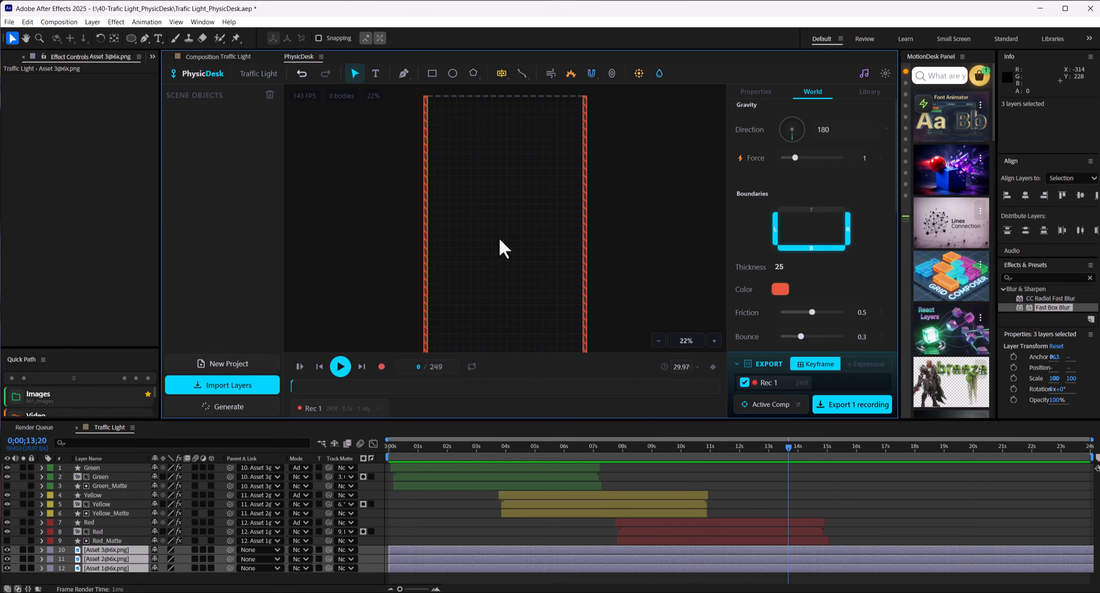
Step: Import the three selected Asset layers into PhysicDesk as Dynamic bodies and select each housing to check its shape
{"action": "left_click", "coordinate": [216, 385]}
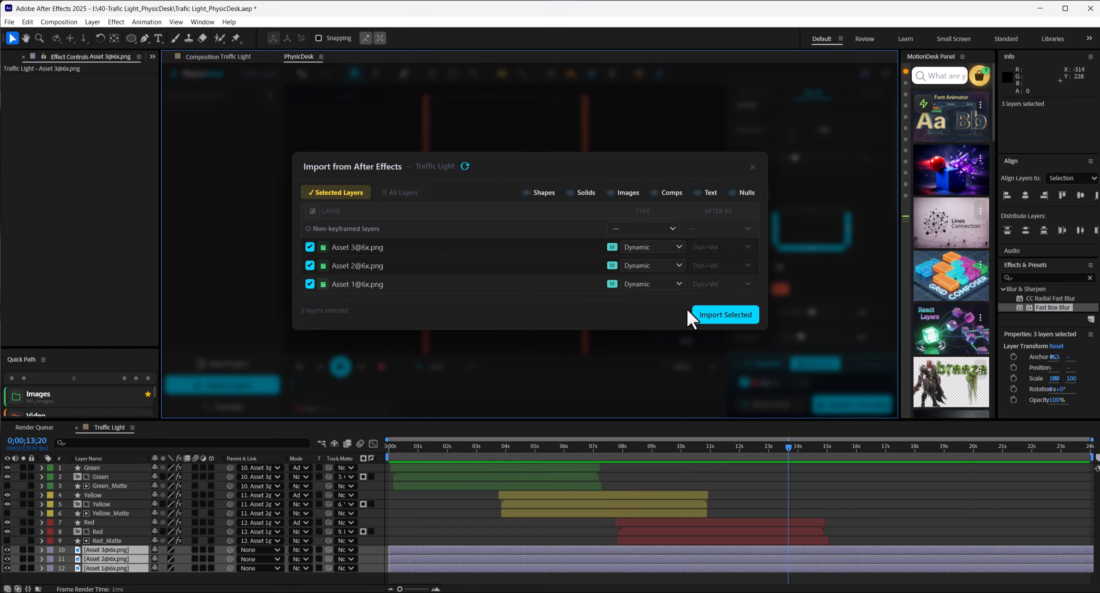
{"action": "left_click", "coordinate": [705, 314]}
{"action": "left_click", "coordinate": [497, 171]}
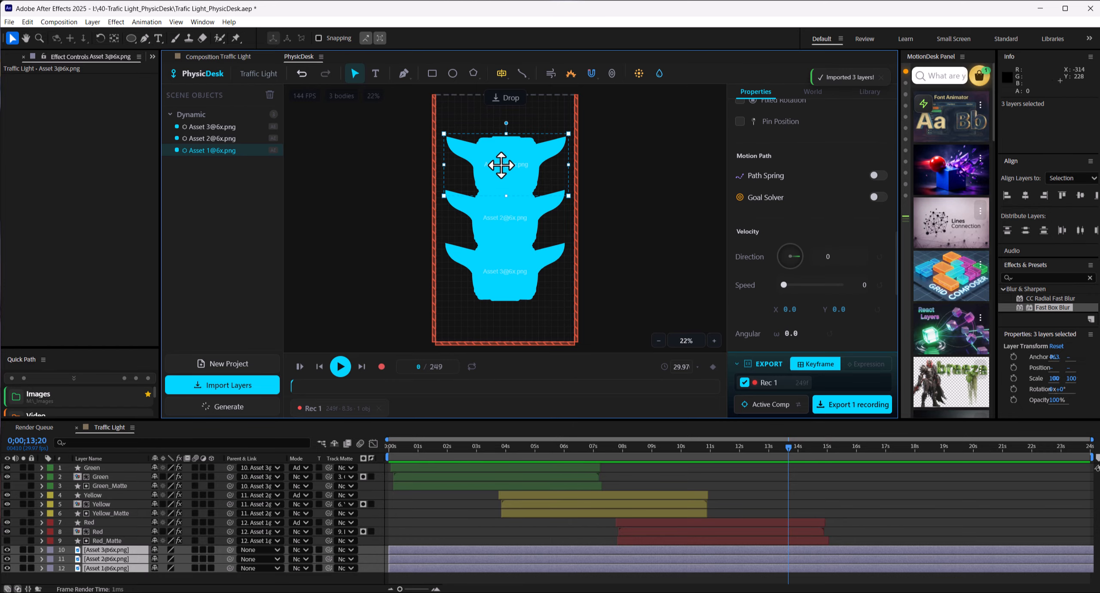
{"action": "left_click", "coordinate": [498, 216]}
{"action": "left_click", "coordinate": [494, 280]}
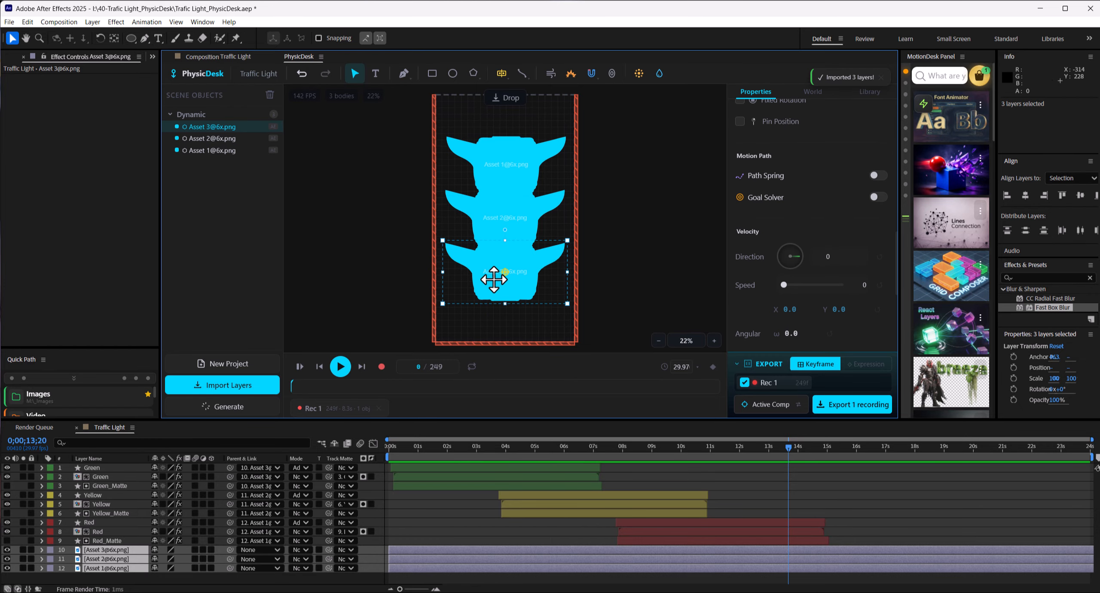
Step: Inspect the traced mask outlines on the Asset housing layers in the Traffic Light composition
{"action": "left_click", "coordinate": [235, 57]}
{"action": "key", "text": "ctrl+z"}
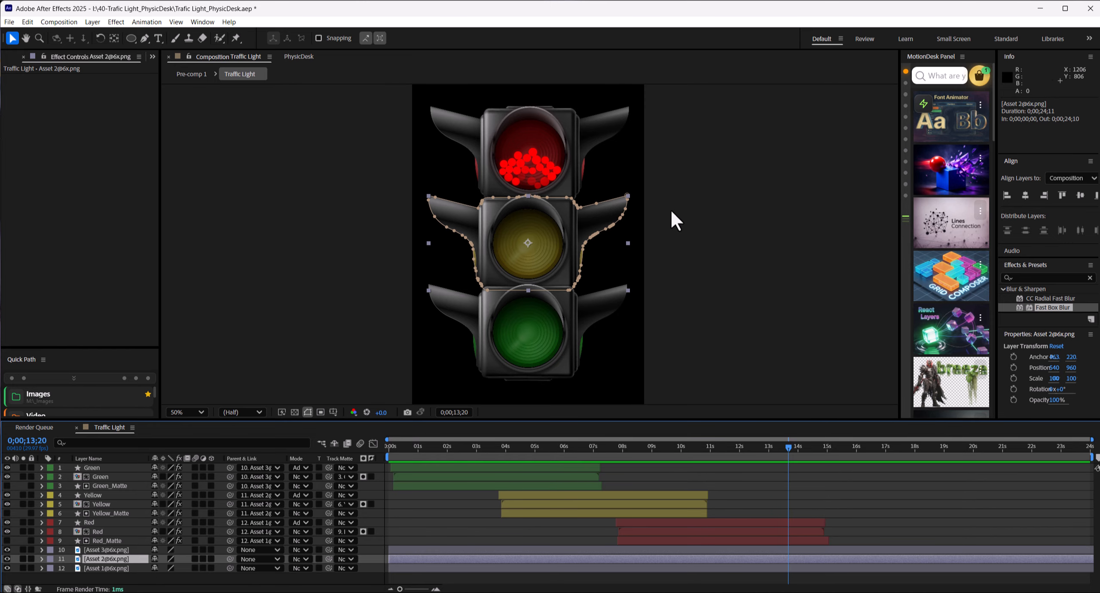
{"action": "key", "text": "slash"}
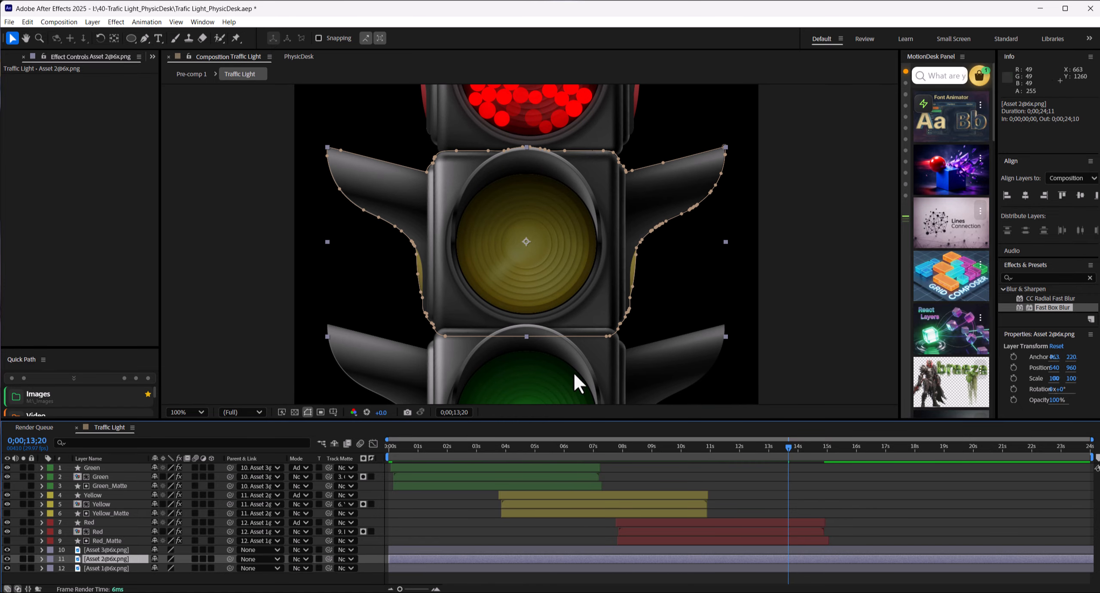
{"action": "left_click", "coordinate": [108, 551]}
{"action": "left_click", "coordinate": [107, 557]}
{"action": "left_click", "coordinate": [109, 550]}
{"action": "left_click", "coordinate": [297, 57]}
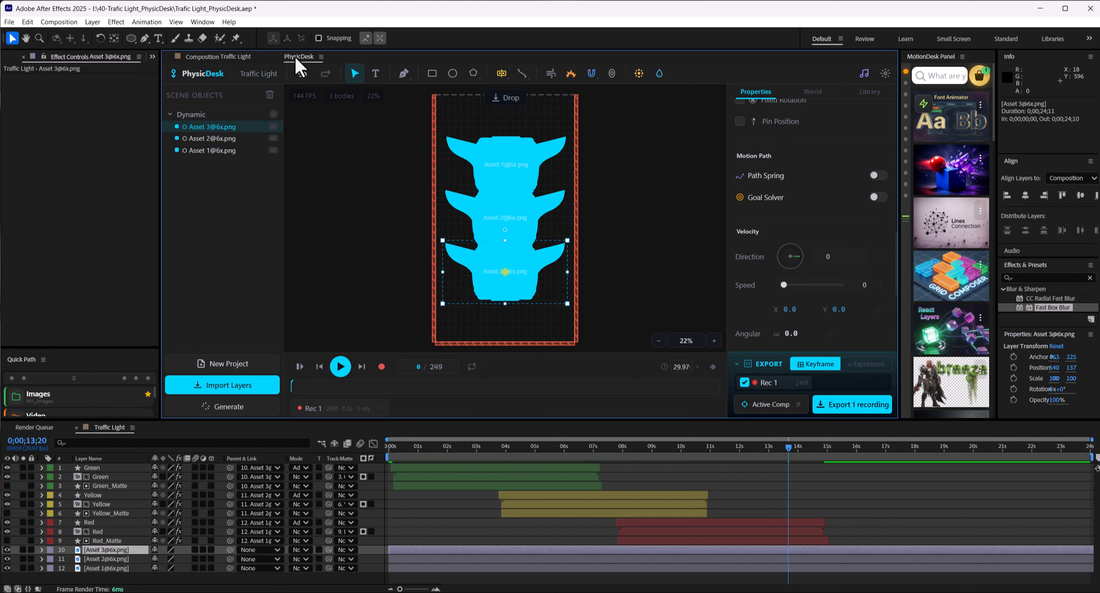
Step: Run the PhysicDesk simulation repeatedly to check how the three housings fall and collide, rewinding it to the start each time
{"action": "left_click", "coordinate": [530, 223]}
{"action": "left_click", "coordinate": [525, 272]}
{"action": "left_click", "coordinate": [528, 165]}
{"action": "left_click", "coordinate": [612, 177]}
{"action": "left_click", "coordinate": [340, 368]}
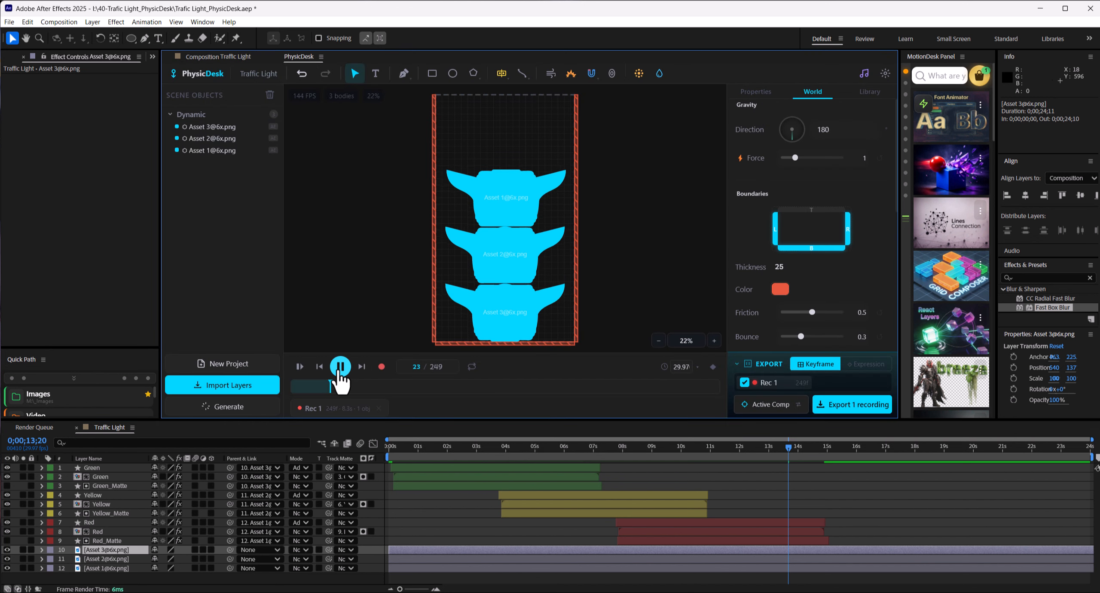
{"action": "left_click", "coordinate": [338, 379]}
{"action": "left_click", "coordinate": [338, 373]}
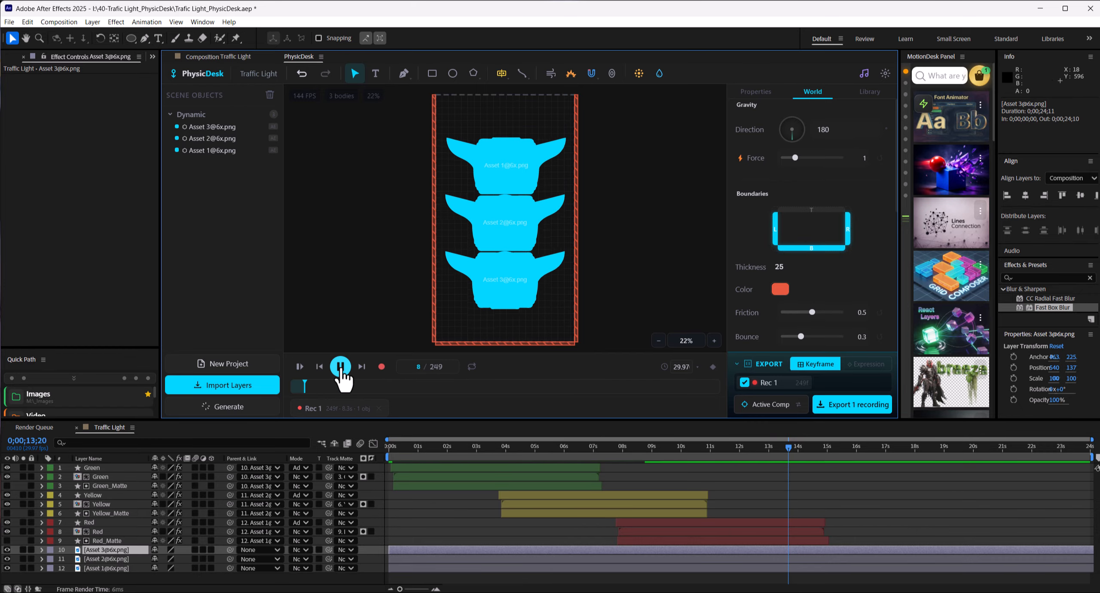
{"action": "left_click", "coordinate": [300, 367]}
{"action": "scroll", "coordinate": [554, 276], "scroll_direction": "up", "scroll_amount": 2}
{"action": "scroll", "coordinate": [498, 279], "scroll_direction": "up", "scroll_amount": 4}
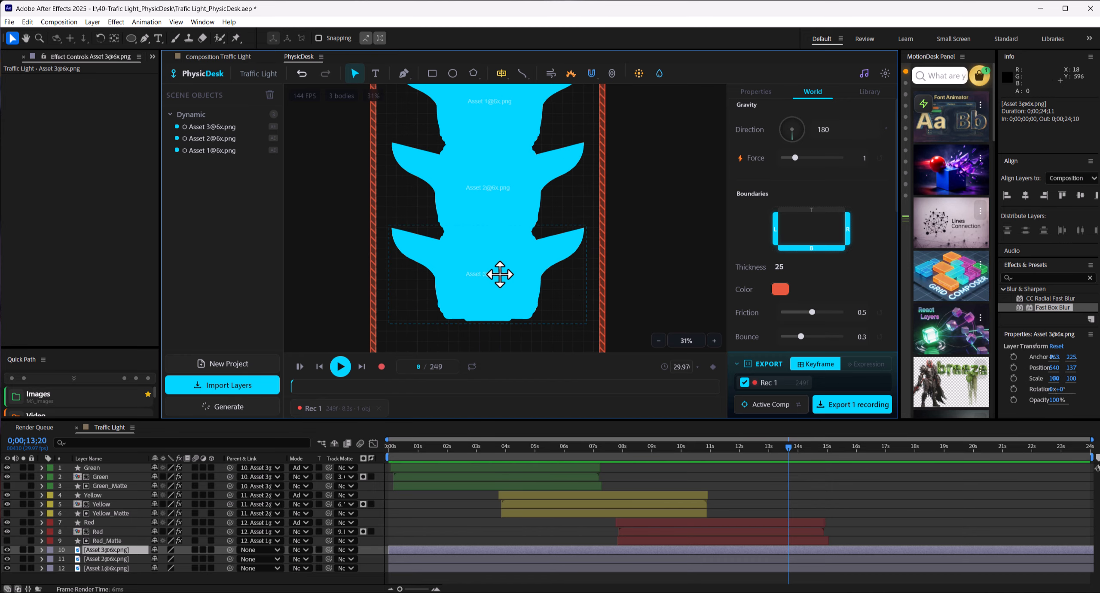
{"action": "left_click", "coordinate": [340, 371]}
{"action": "left_click", "coordinate": [300, 367]}
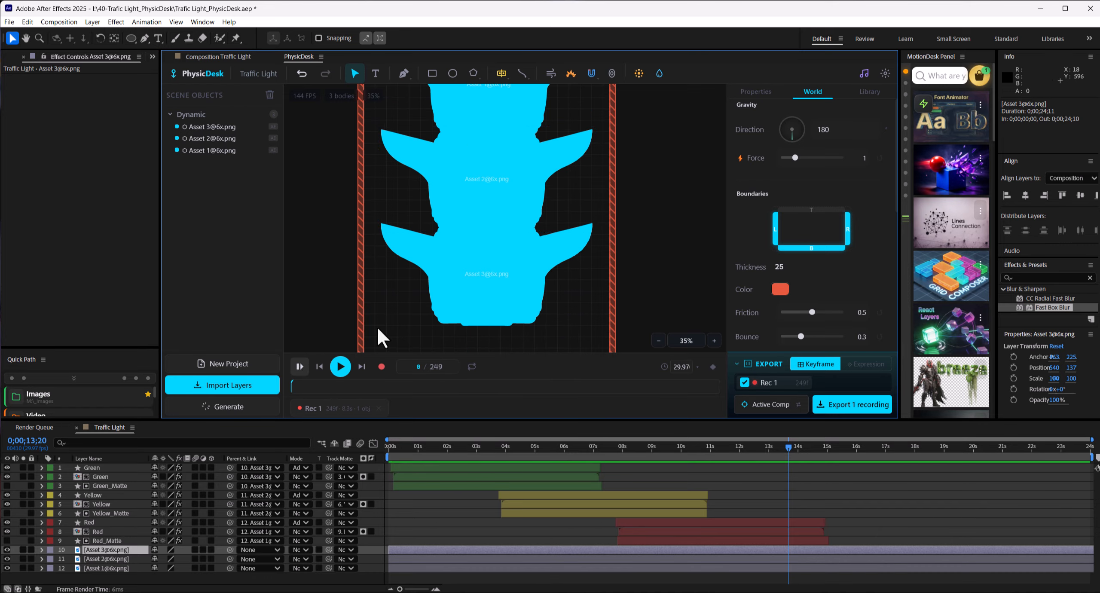
Step: Test Separation values of 0.1 and 0.76 in the housing simulation and set the World Separation to 0.11
{"action": "scroll", "coordinate": [872, 172], "scroll_direction": "down", "scroll_amount": 5}
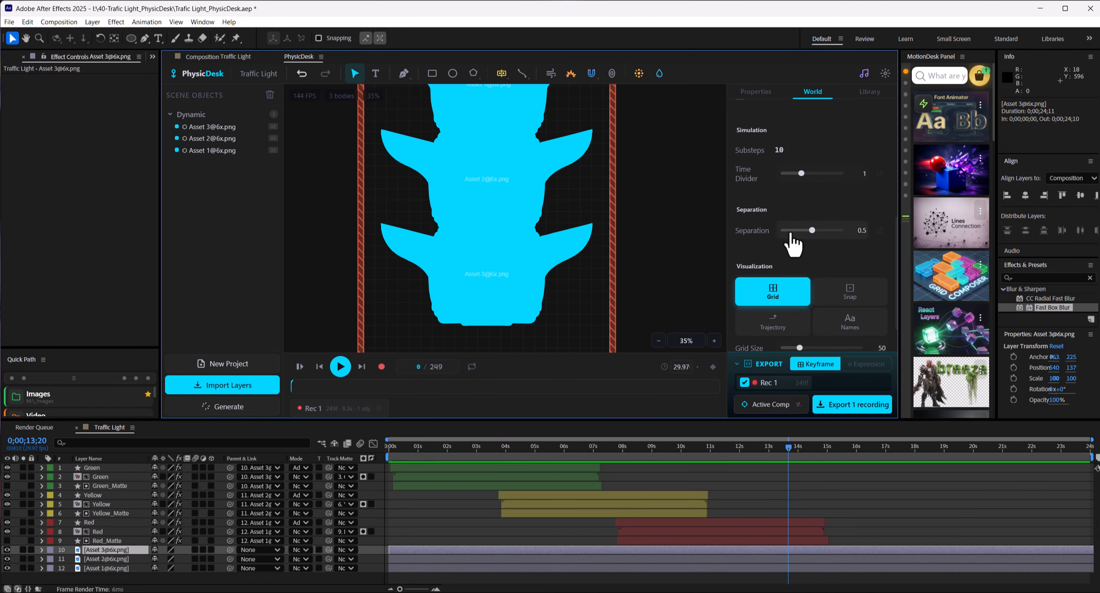
{"action": "left_click_drag", "start_coordinate": [808, 233], "coordinate": [806, 233]}
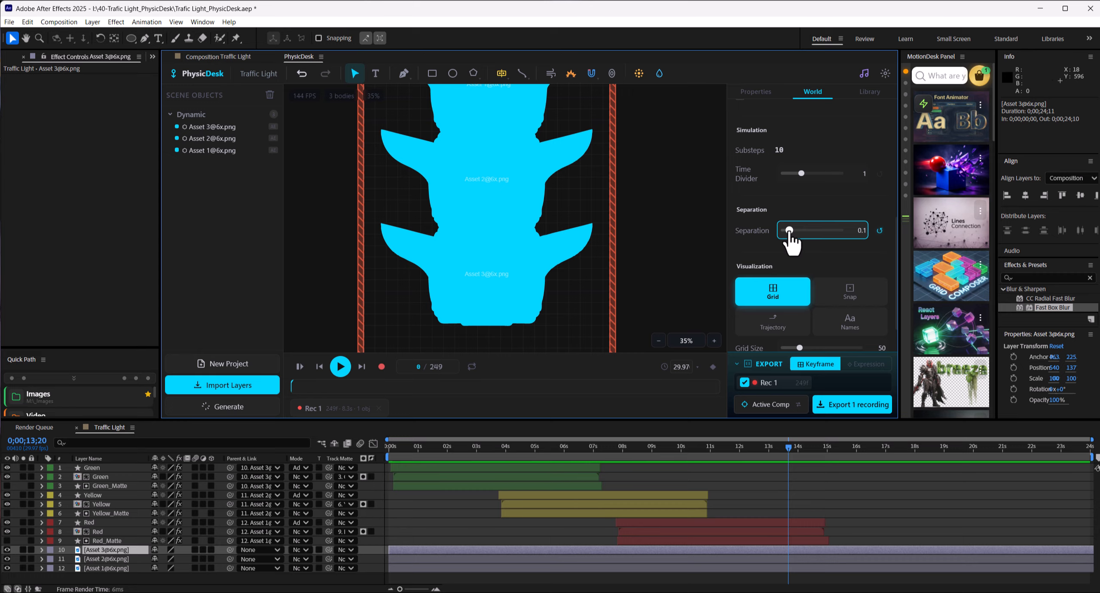
{"action": "left_click", "coordinate": [335, 368]}
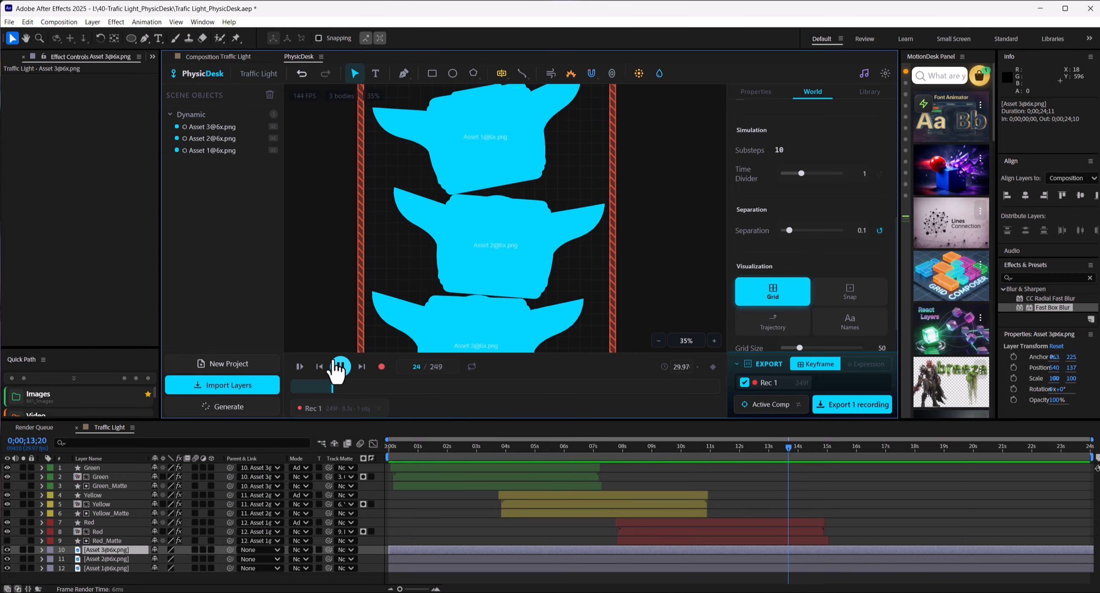
{"action": "left_click", "coordinate": [301, 367]}
{"action": "left_click_drag", "start_coordinate": [795, 244], "coordinate": [808, 241]}
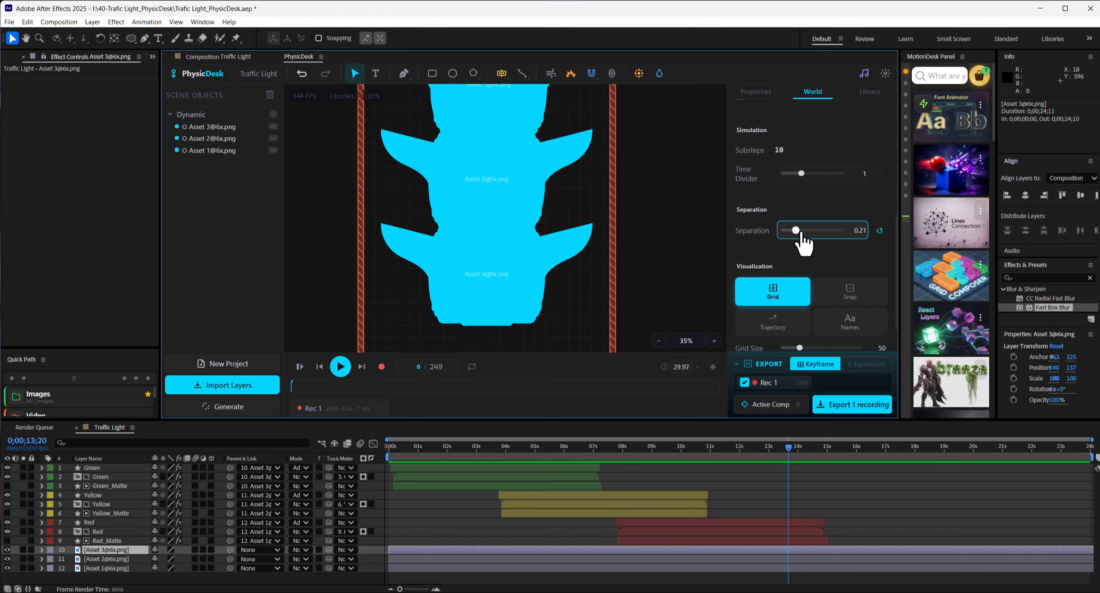
{"action": "left_click", "coordinate": [339, 367]}
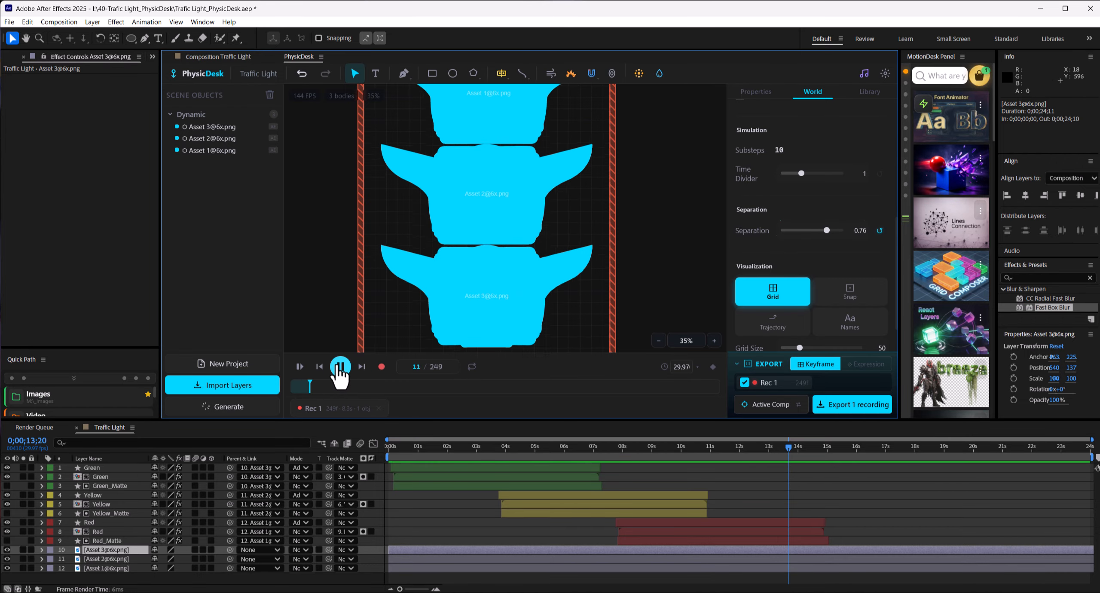
{"action": "left_click", "coordinate": [300, 366]}
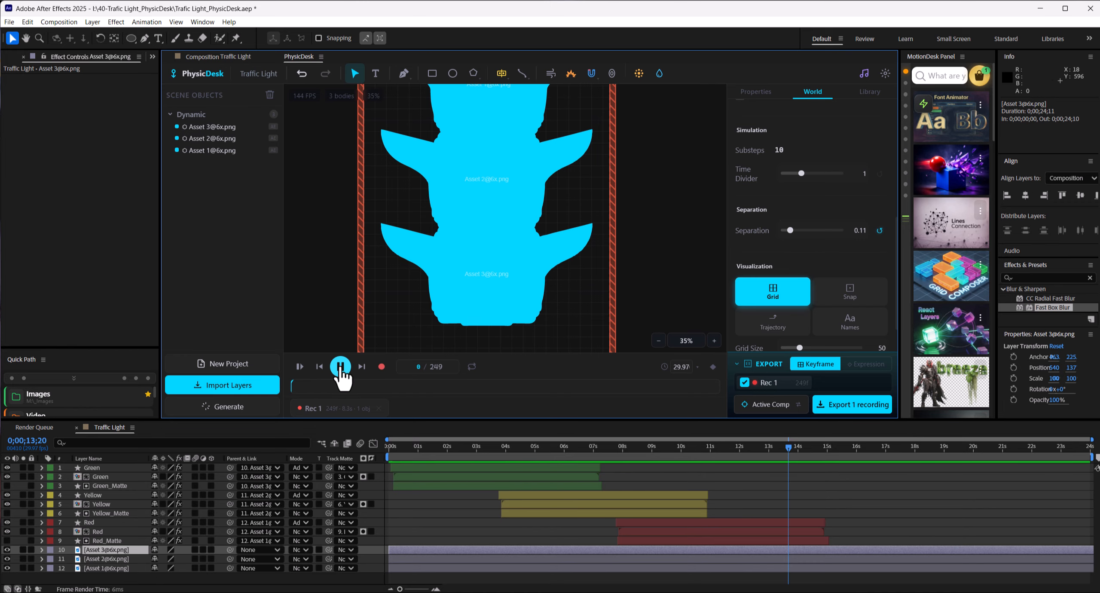
{"action": "left_click", "coordinate": [300, 367]}
Step: Record the housing simulation and export the Rec 2 recording to the active comp as keyframes
{"action": "left_click", "coordinate": [382, 367]}
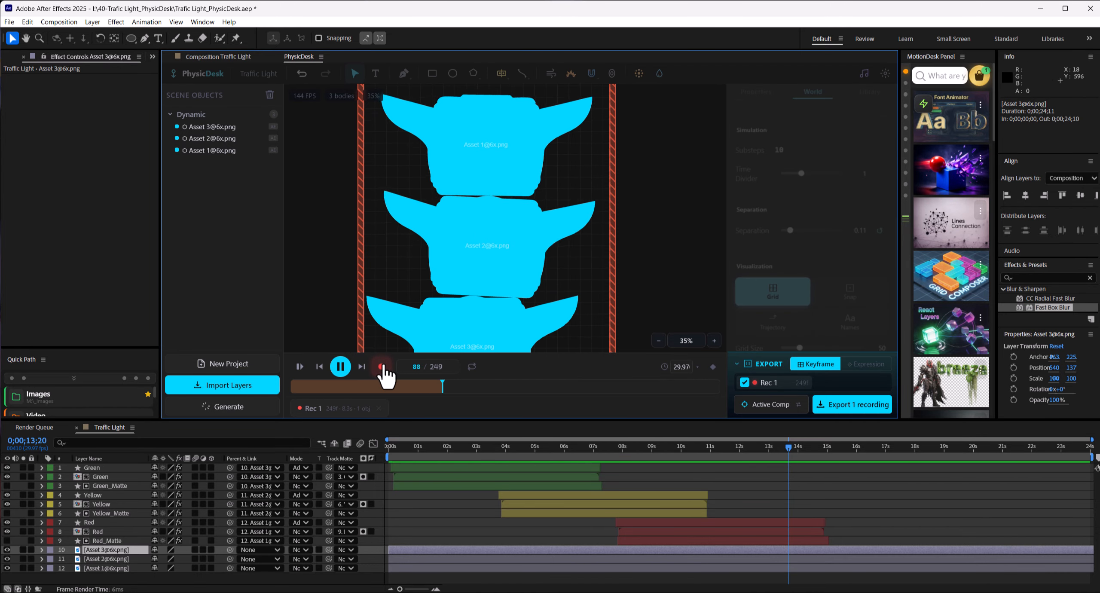
{"action": "left_click", "coordinate": [382, 367]}
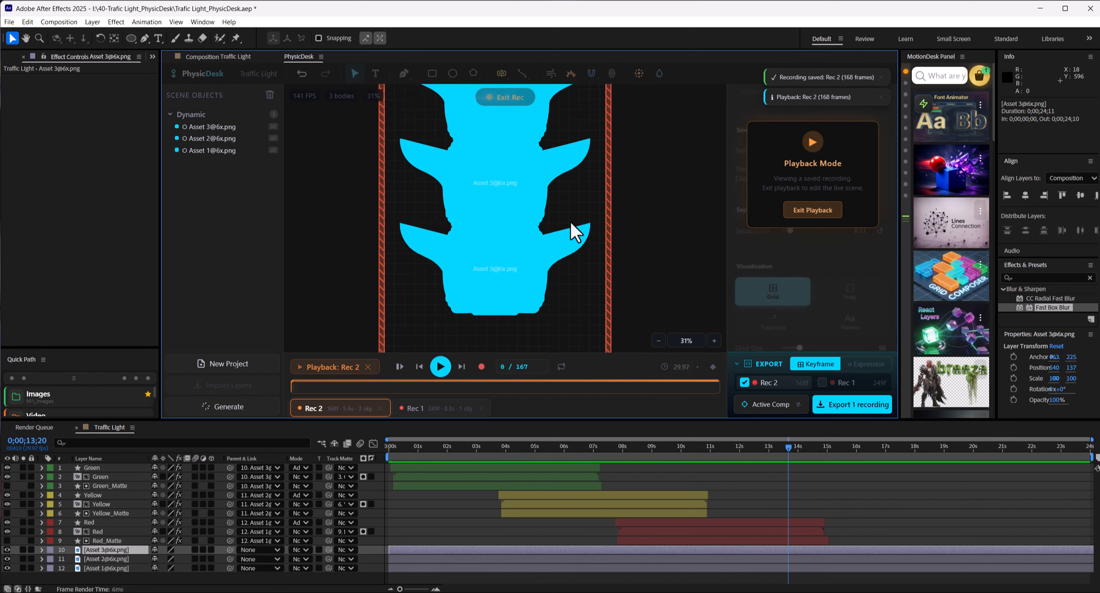
{"action": "left_click", "coordinate": [859, 406]}
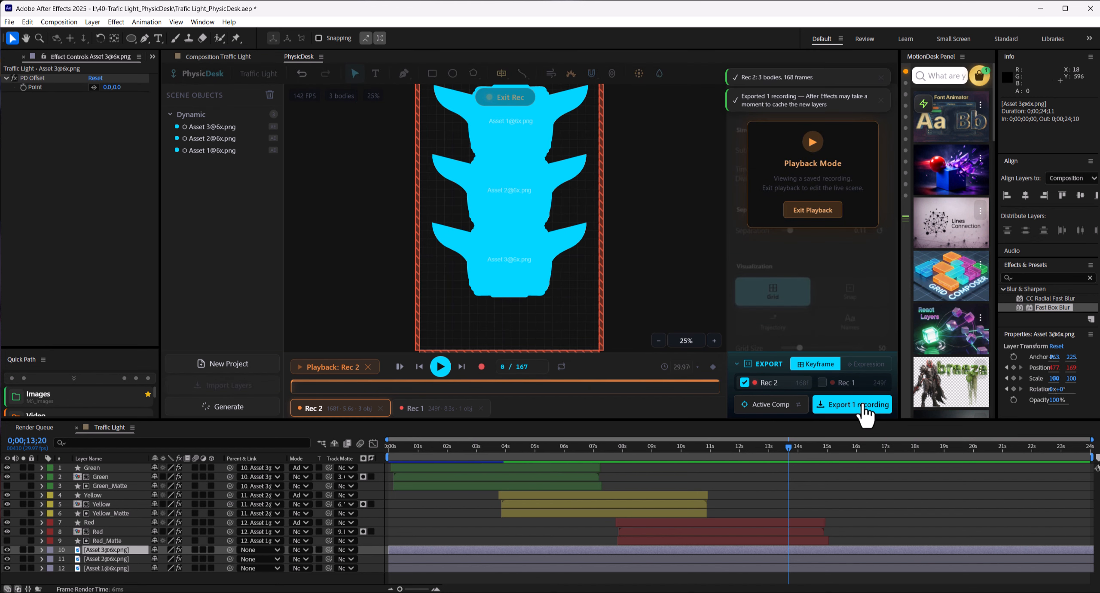
Step: Scrub and play the exported housing animation in the Traffic Light composition, with the three Asset layers selected
{"action": "left_click", "coordinate": [550, 446]}
{"action": "scroll", "coordinate": [549, 366], "scroll_direction": "down", "scroll_amount": 4}
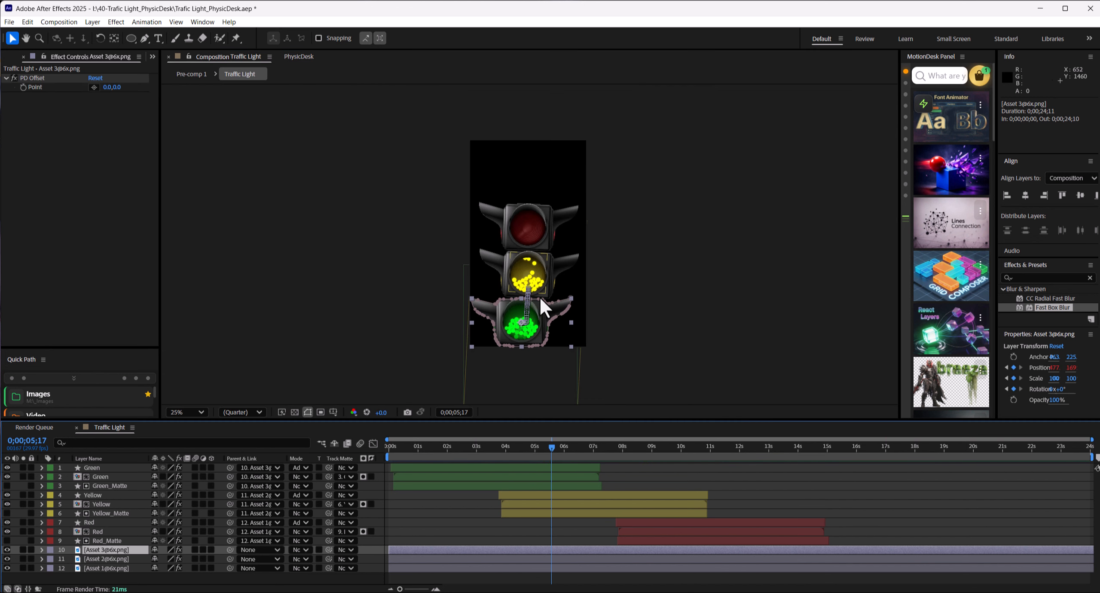
{"action": "left_click_drag", "start_coordinate": [545, 449], "coordinate": [585, 451]}
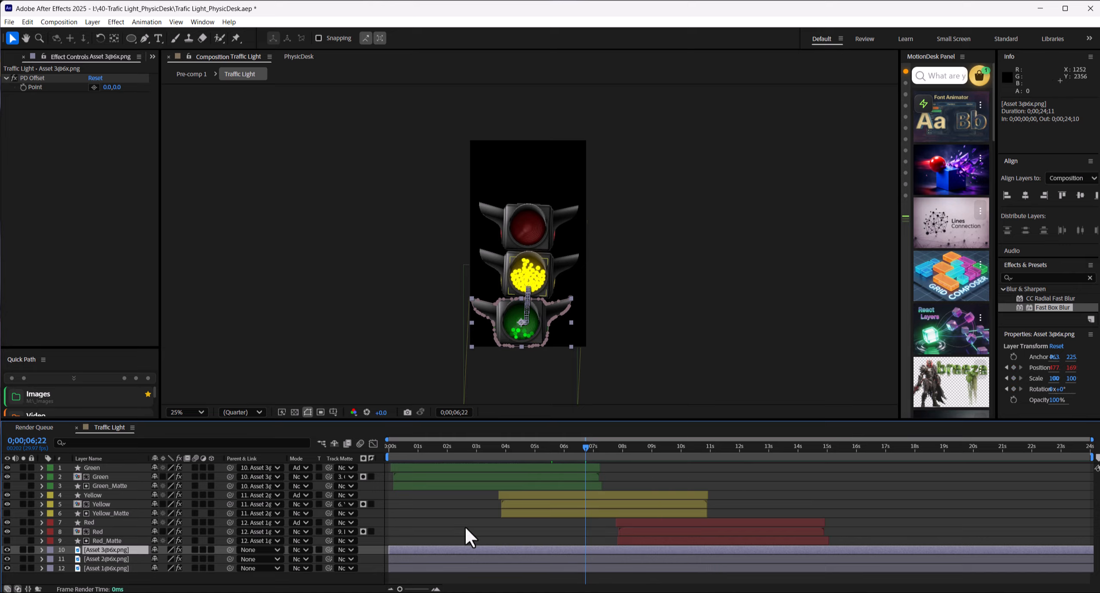
{"action": "left_click", "coordinate": [435, 568]}
{"action": "left_click", "coordinate": [436, 549], "text": "shift"}
{"action": "key", "text": "space"}
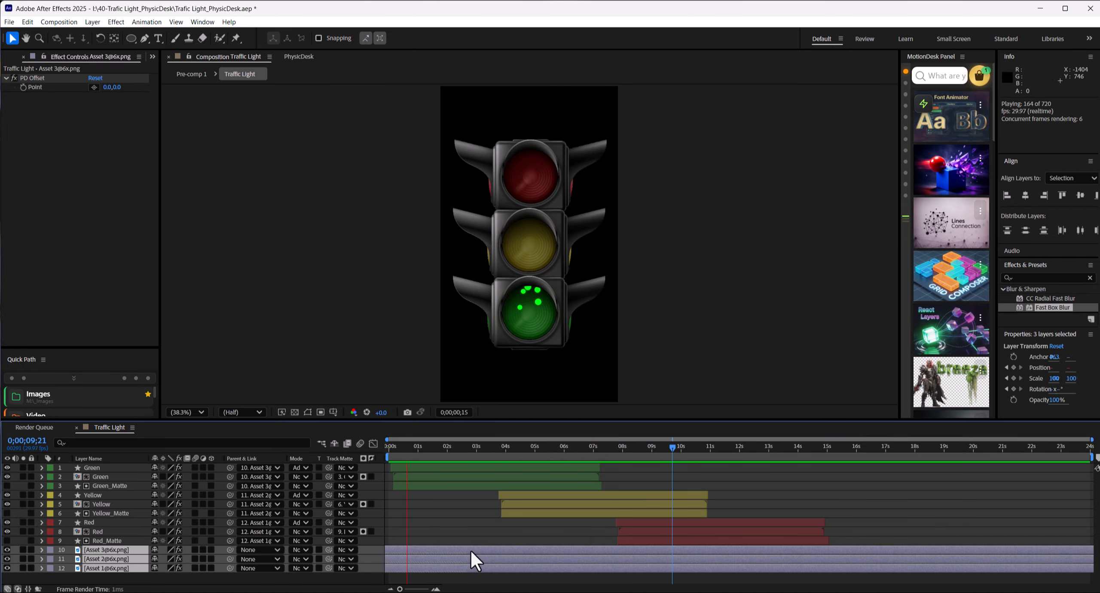
Step: Undo the PhysicDesk export and exit the playback of Rec 2
{"action": "left_click", "coordinate": [299, 55]}
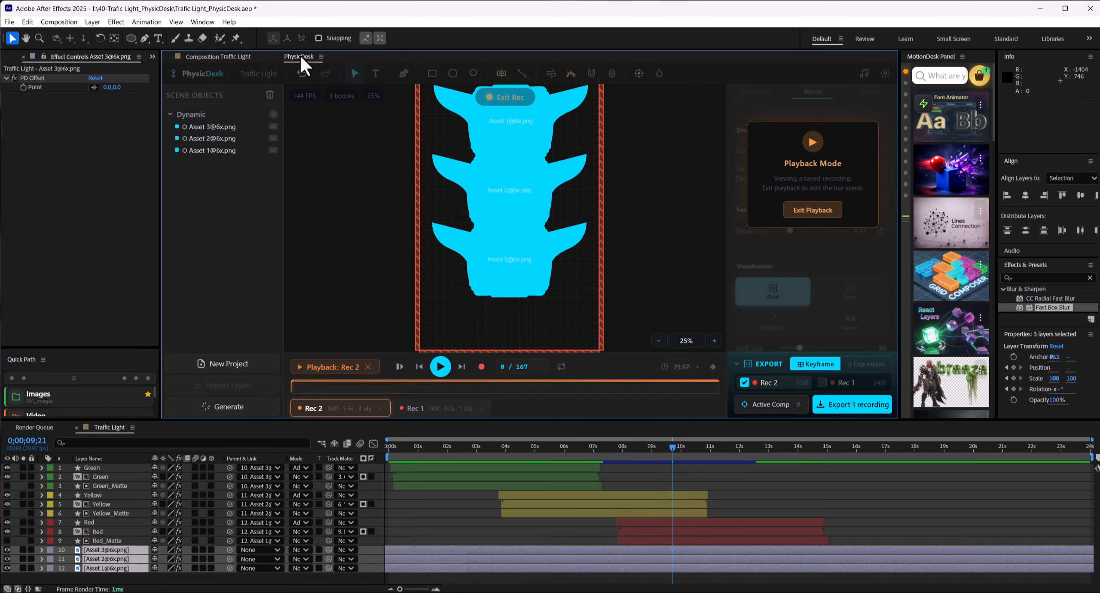
{"action": "left_click", "coordinate": [367, 367]}
{"action": "left_click", "coordinate": [513, 260]}
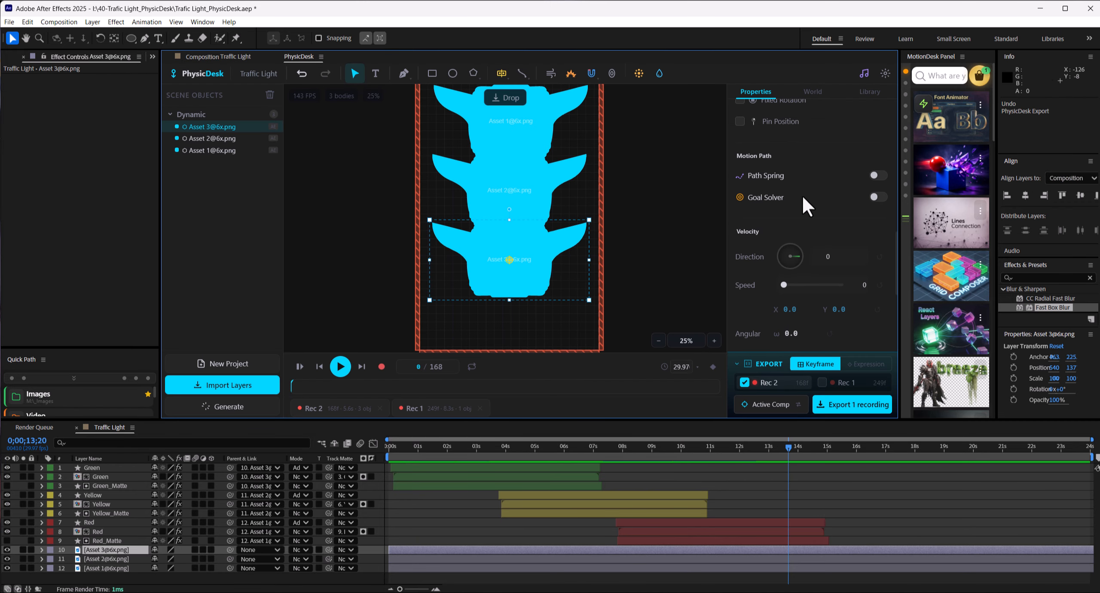
{"action": "scroll", "coordinate": [820, 189], "scroll_direction": "down", "scroll_amount": 3}
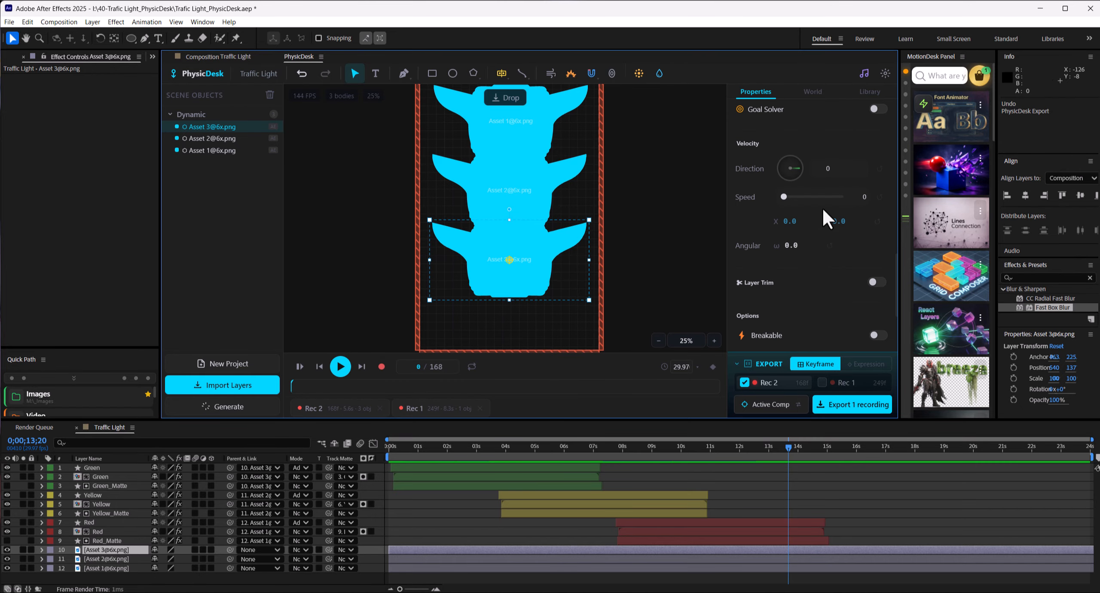
{"action": "left_click", "coordinate": [541, 190]}
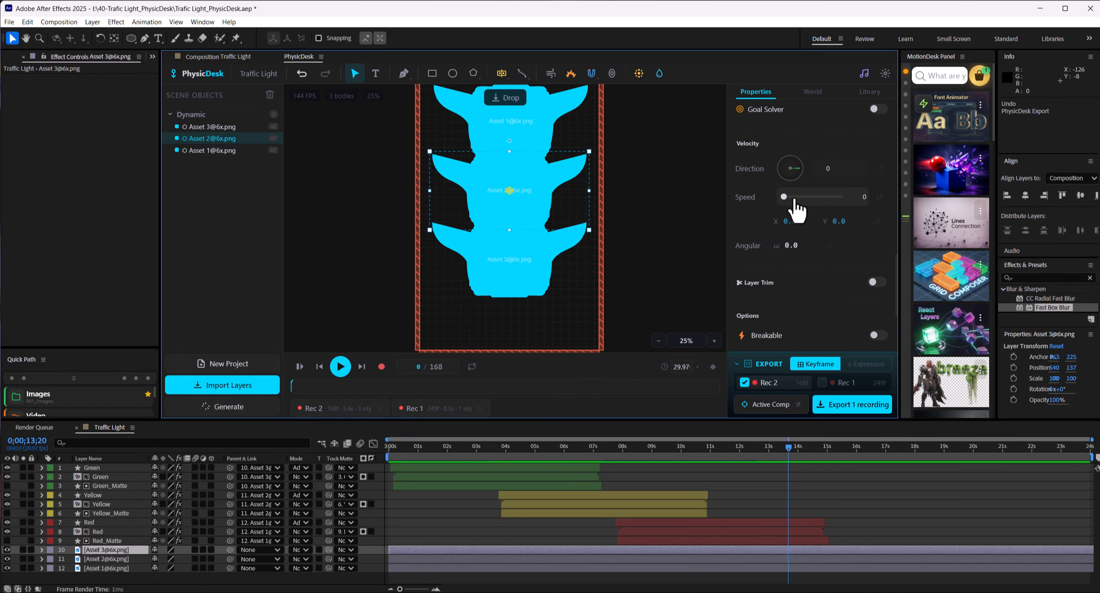
{"action": "left_click", "coordinate": [524, 119]}
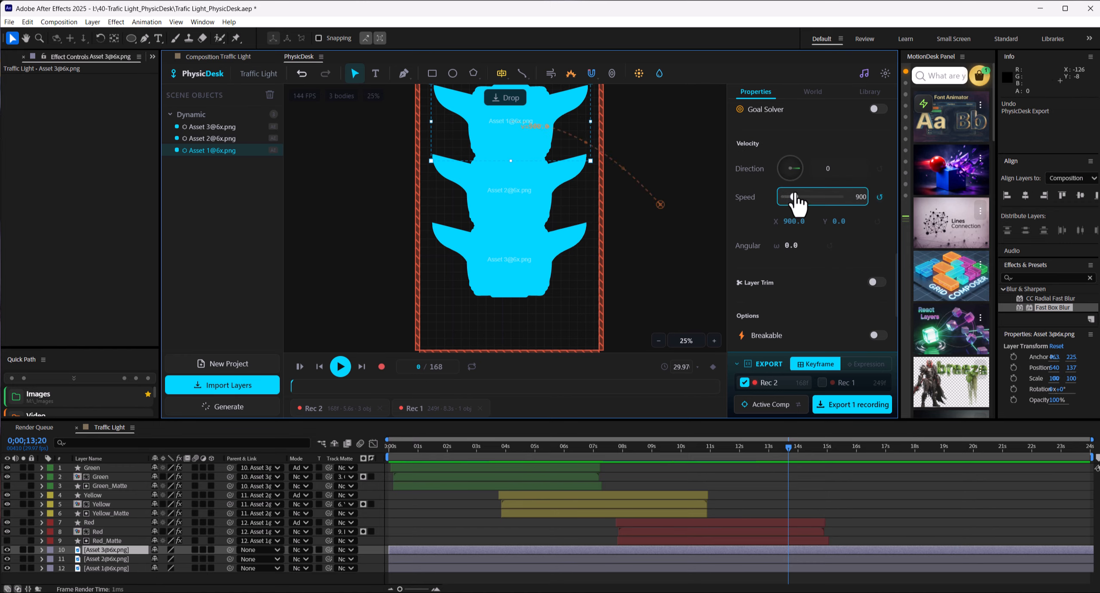
{"action": "left_click", "coordinate": [340, 367]}
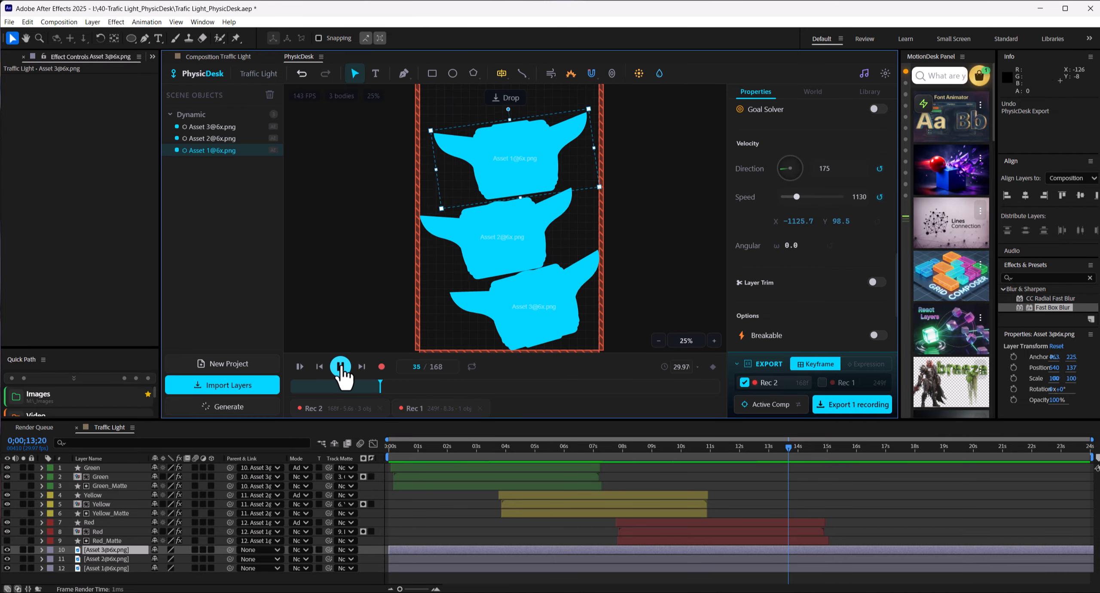
{"action": "left_click", "coordinate": [340, 367]}
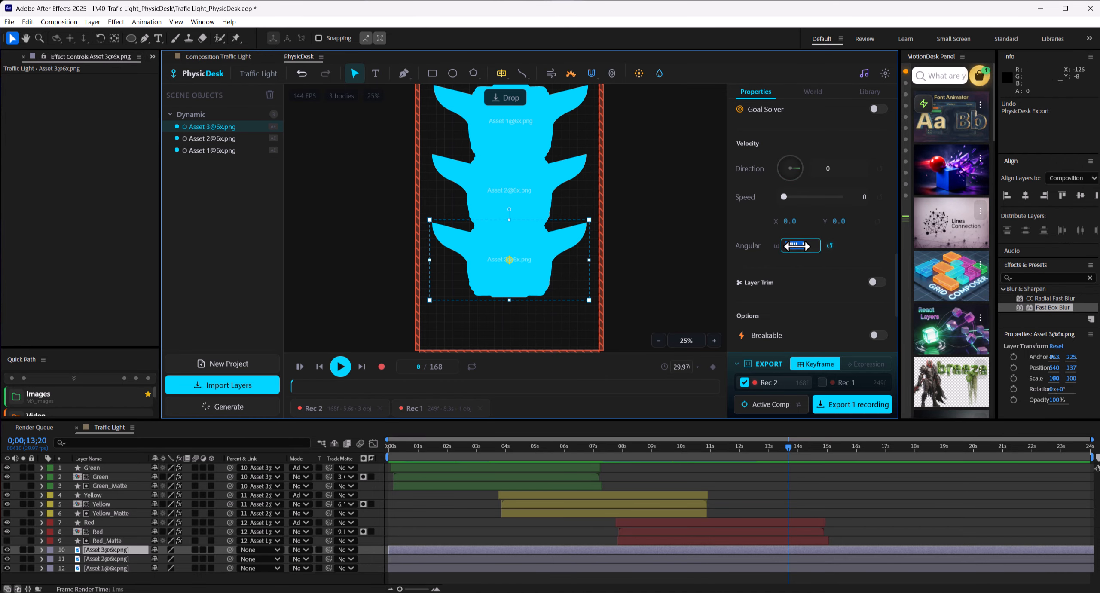
Step: Record the adjusted housing simulation, and export the recording to the active comp as keyframes for a check along the timeline
{"action": "left_click", "coordinate": [382, 367]}
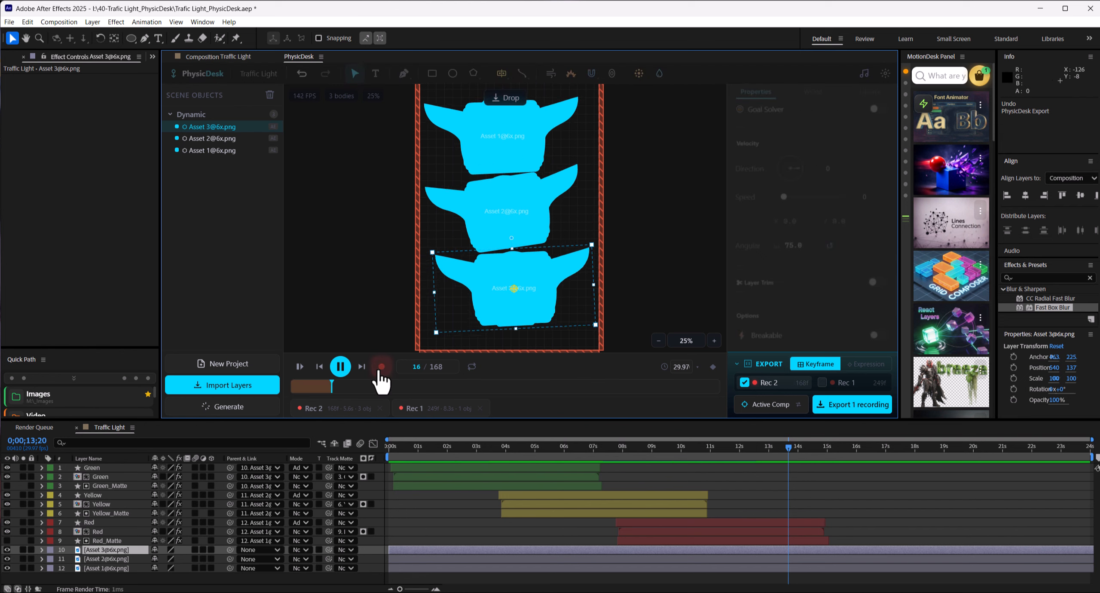
{"action": "left_click", "coordinate": [382, 366]}
{"action": "left_click", "coordinate": [864, 405]}
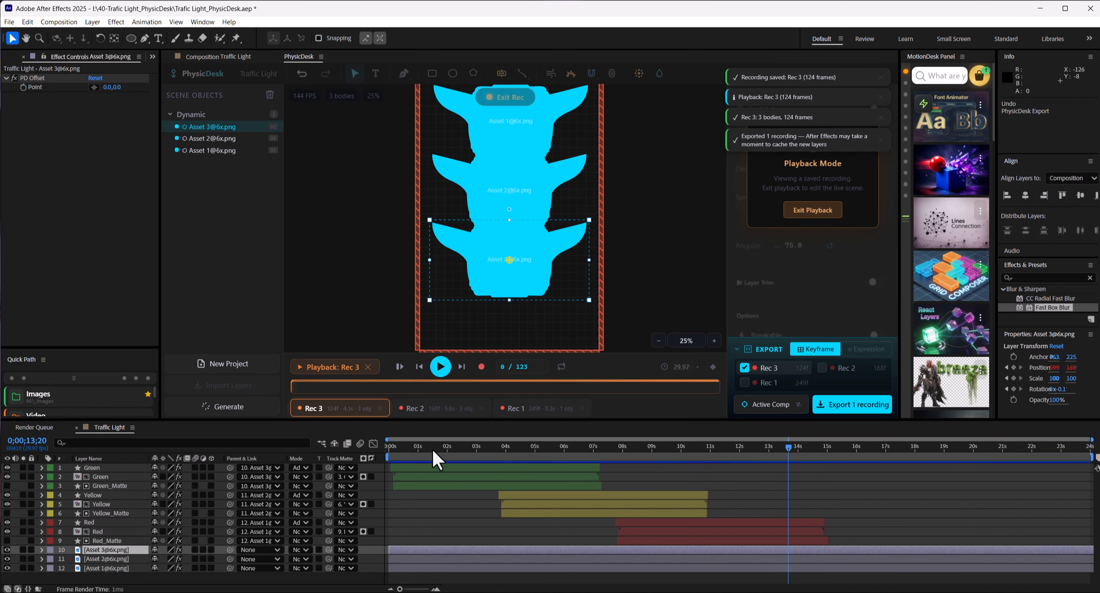
{"action": "left_click_drag", "start_coordinate": [433, 450], "coordinate": [716, 473]}
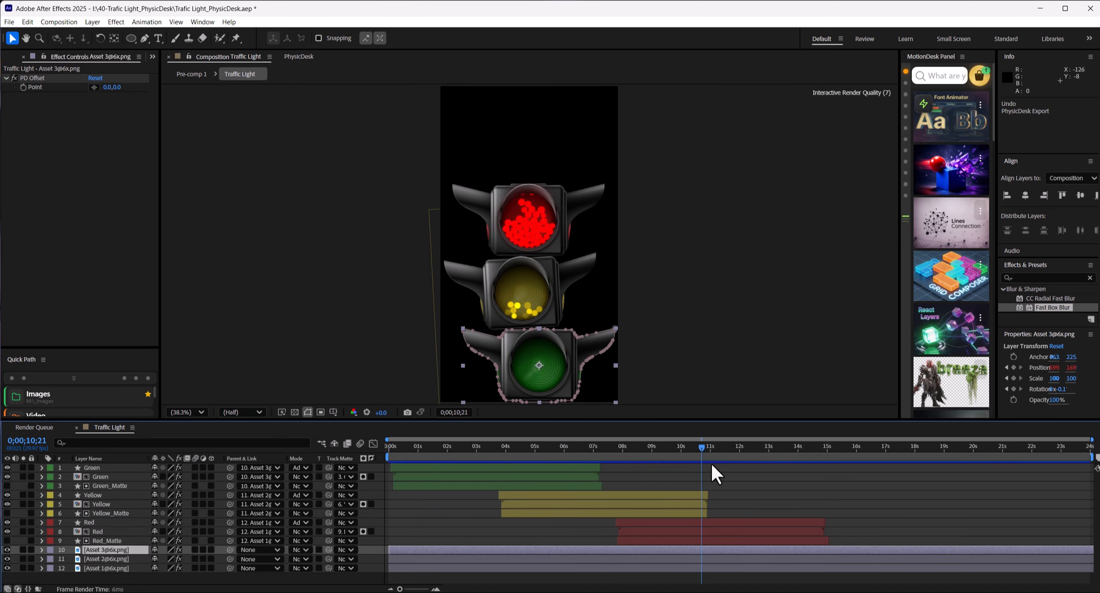
{"action": "left_click", "coordinate": [383, 487]}
Step: Delay the three Asset layers with their in points extended back past the composition start, and save the project
{"action": "left_click", "coordinate": [522, 447]}
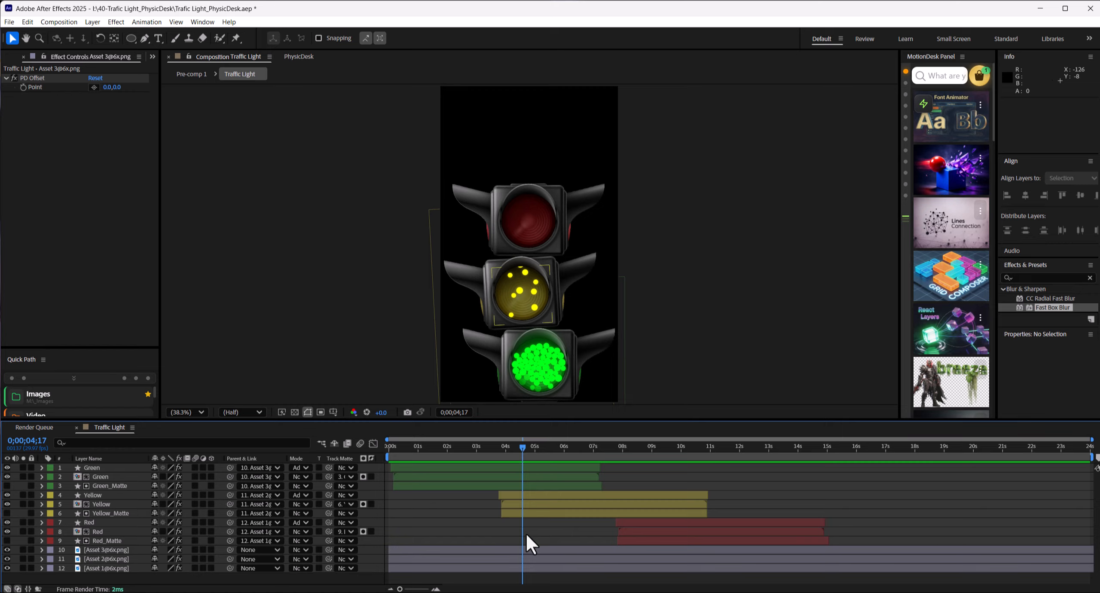
{"action": "left_click_drag", "start_coordinate": [525, 537], "coordinate": [654, 572]}
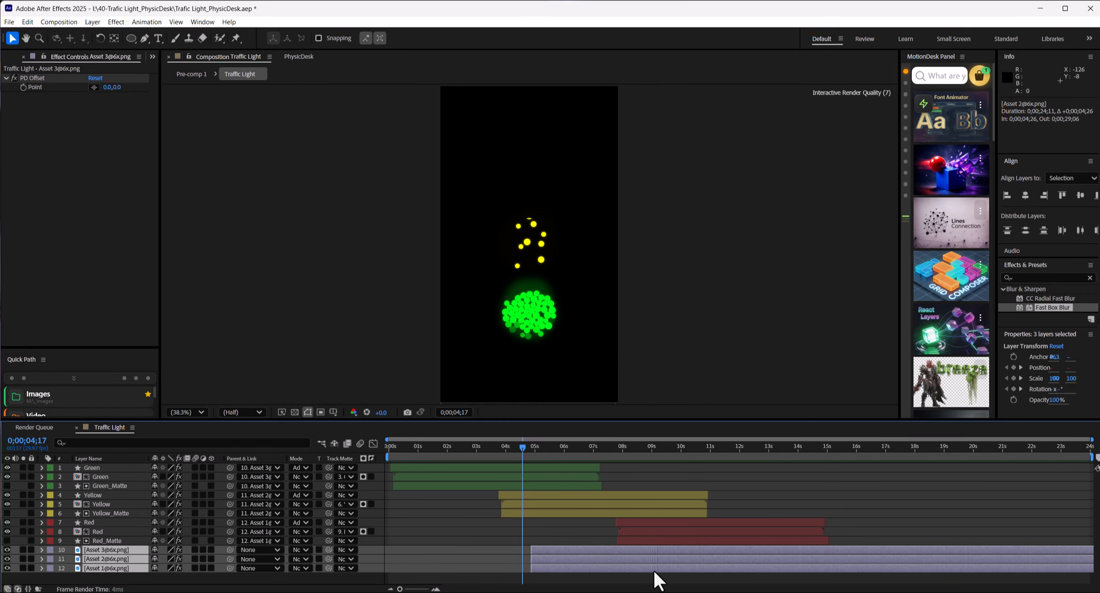
{"action": "left_click_drag", "start_coordinate": [532, 550], "coordinate": [390, 540]}
{"action": "left_click_drag", "start_coordinate": [523, 447], "coordinate": [777, 459]}
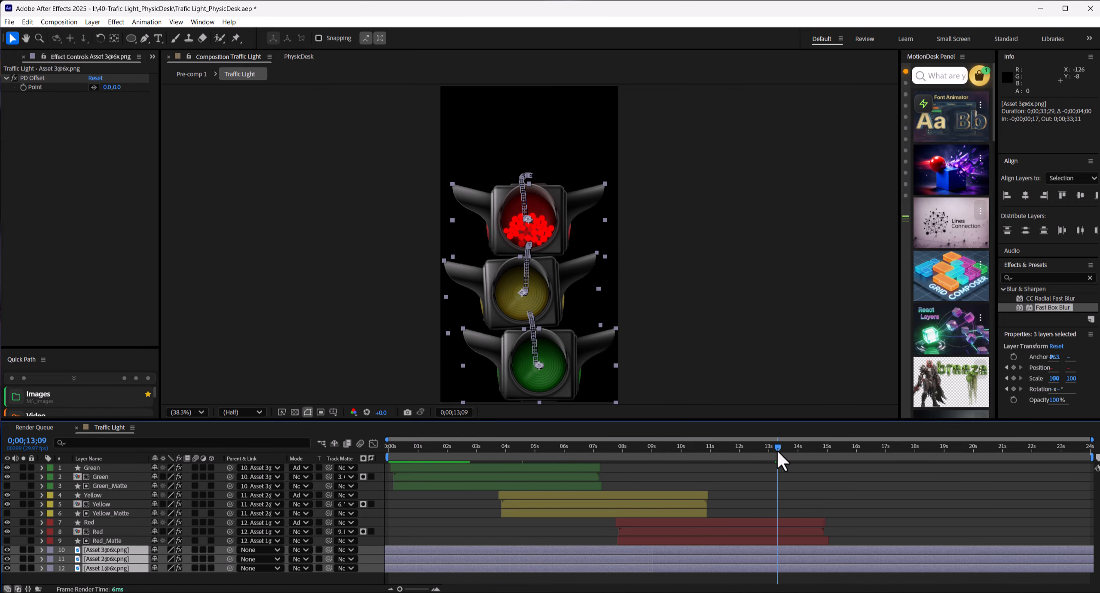
{"action": "left_click", "coordinate": [432, 523]}
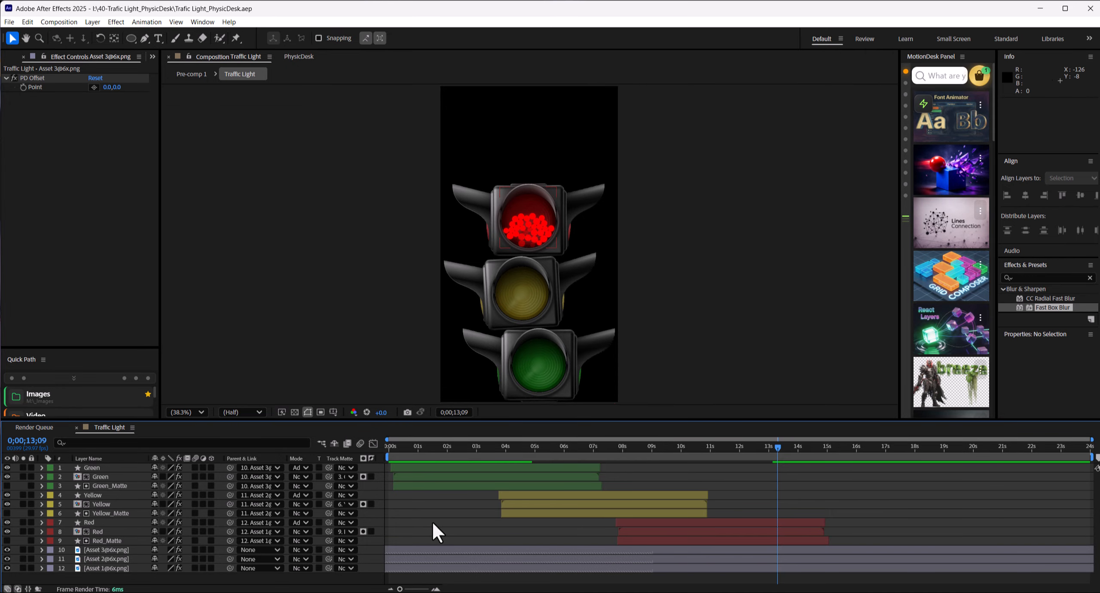